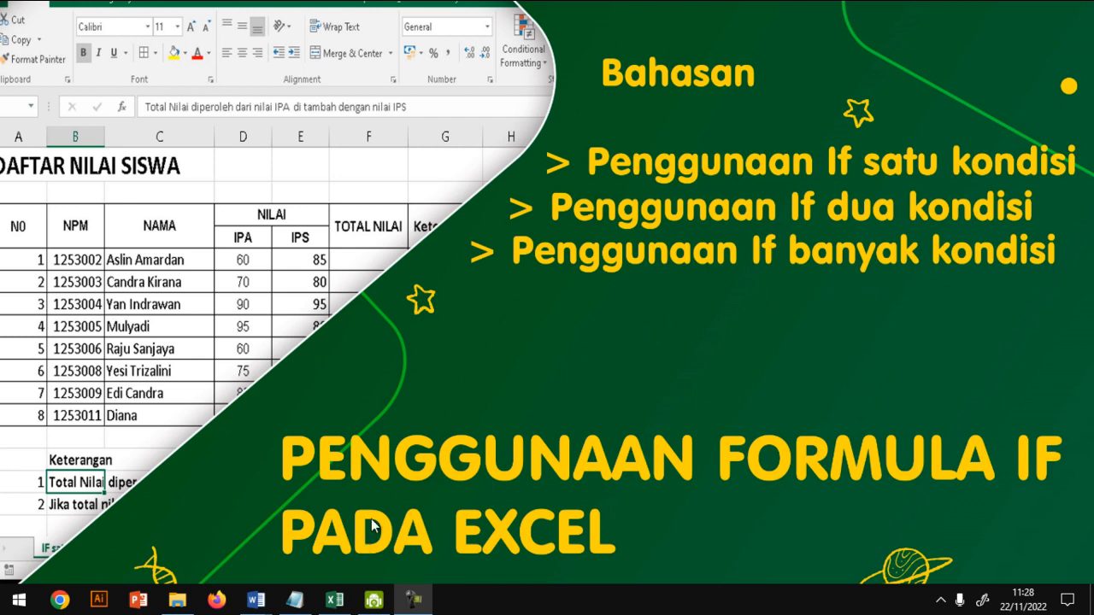
- Switch to the Excel workbook Book1 and calculate TOTAL NILAI with =D5+E5 in F5, filled down through F12
mouse_move(333, 603)
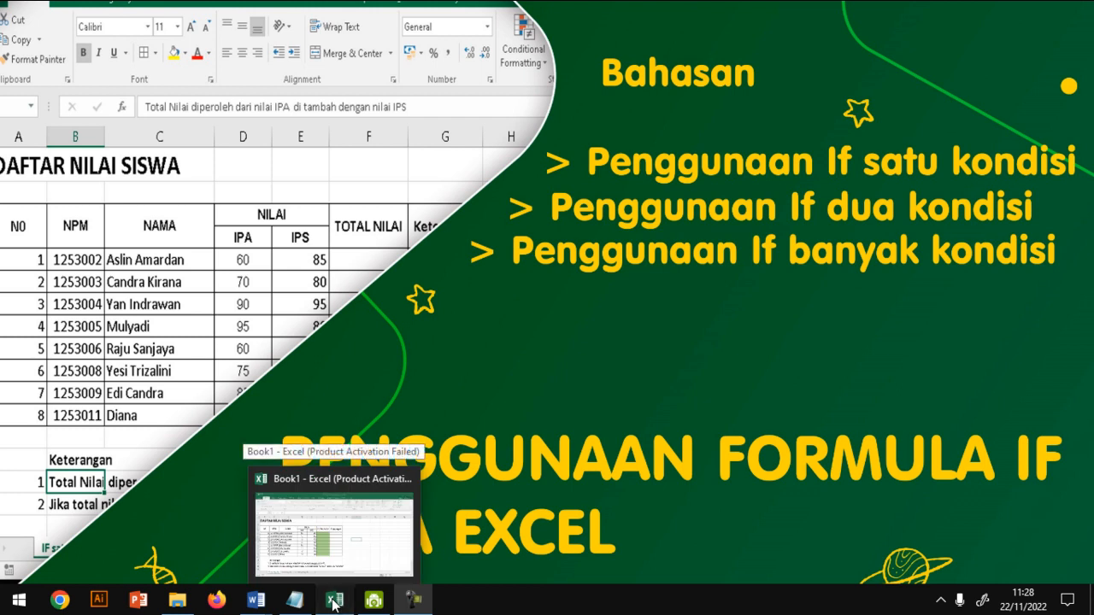
left_click(334, 526)
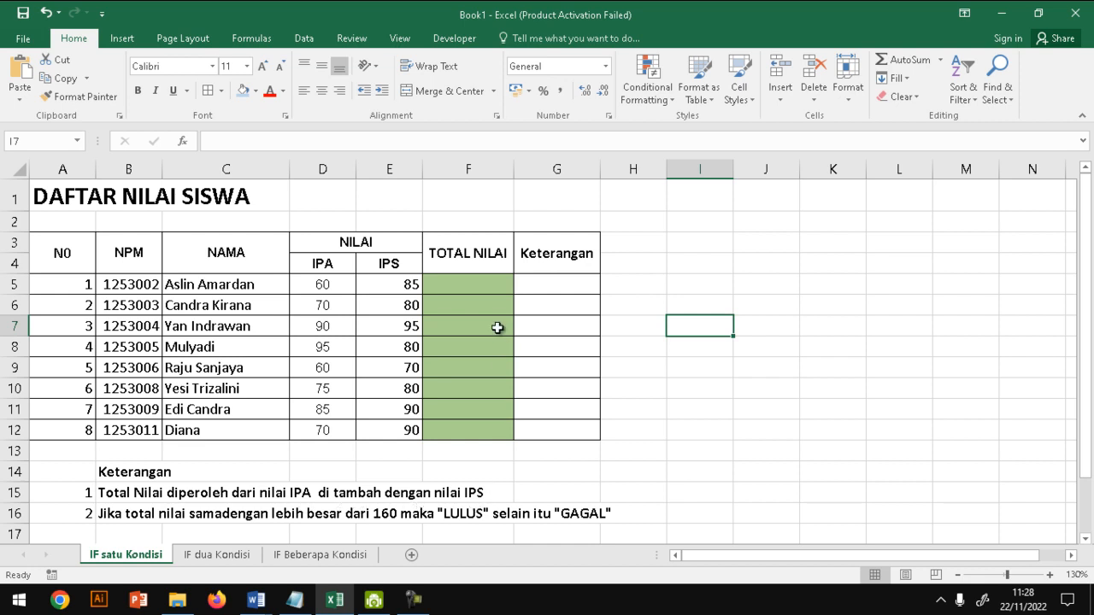
left_click(470, 287)
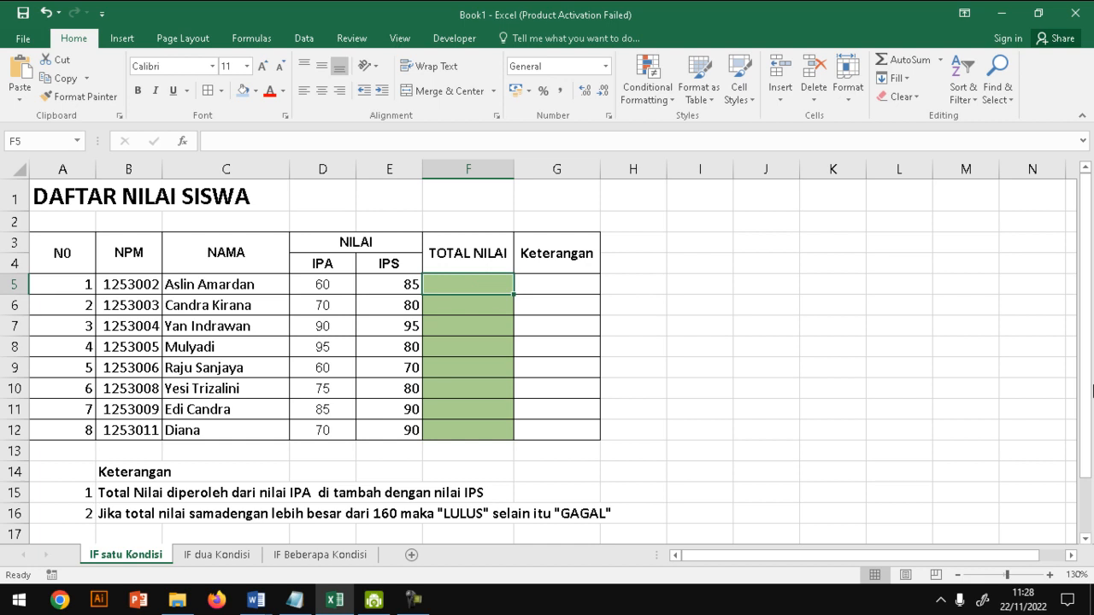
type("=")
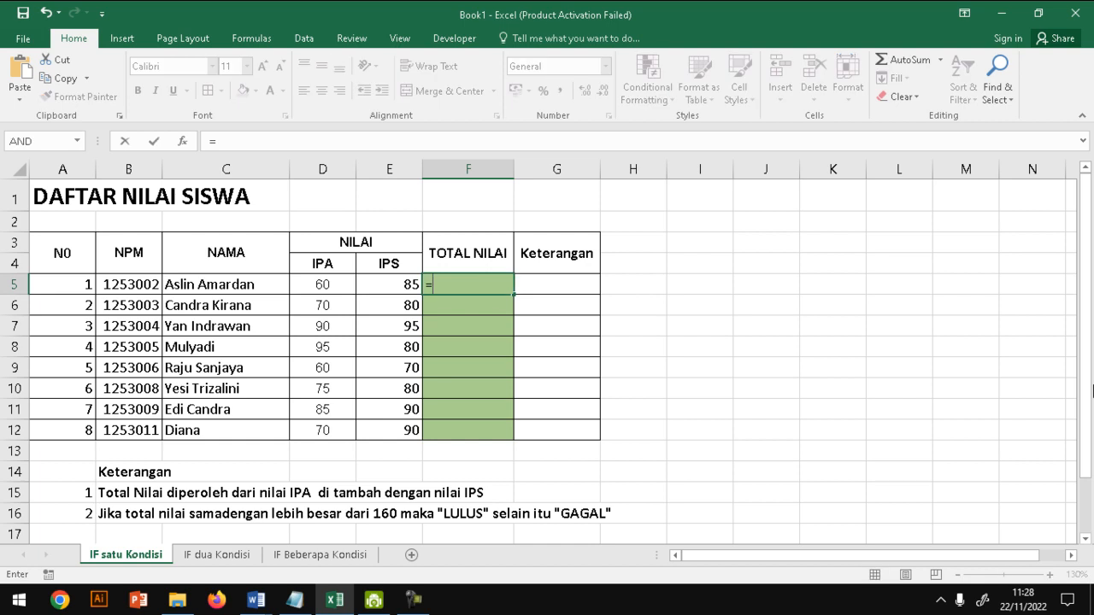
left_click(322, 284)
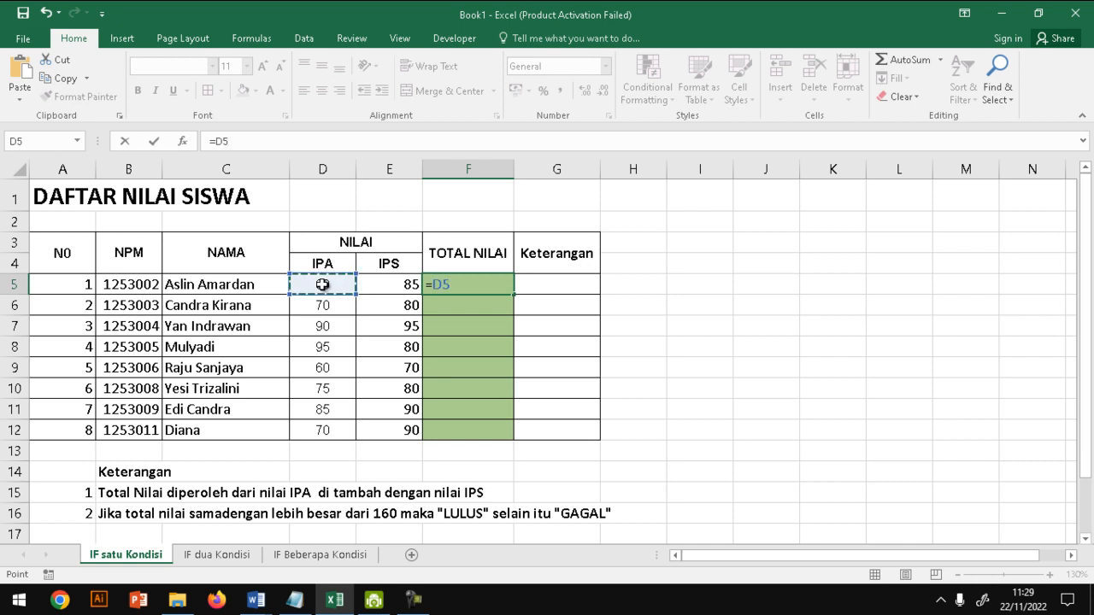
type("+")
left_click(392, 279)
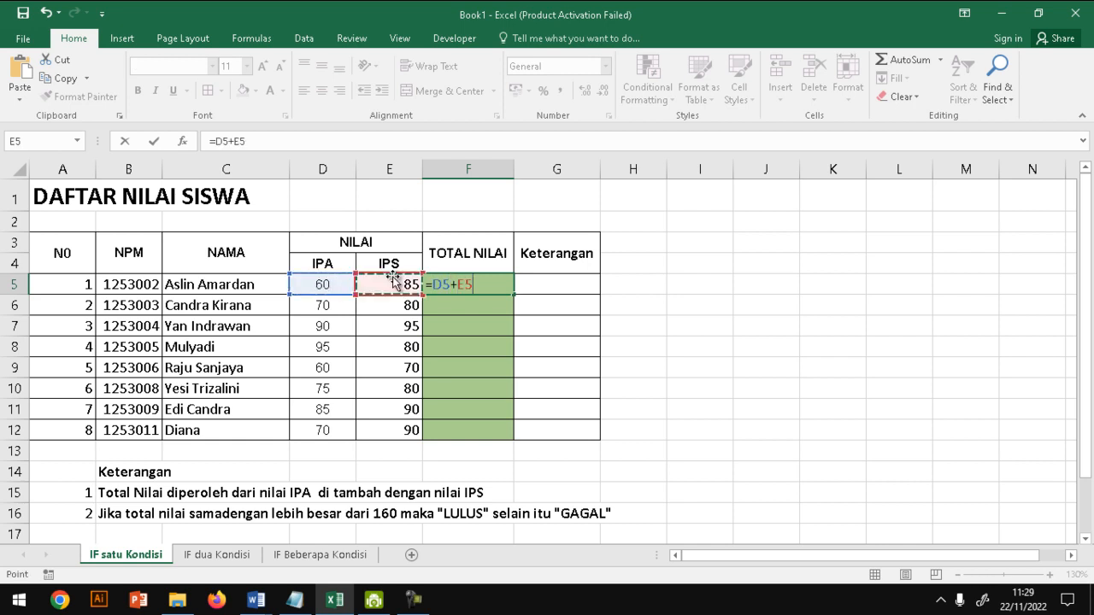
key("Return")
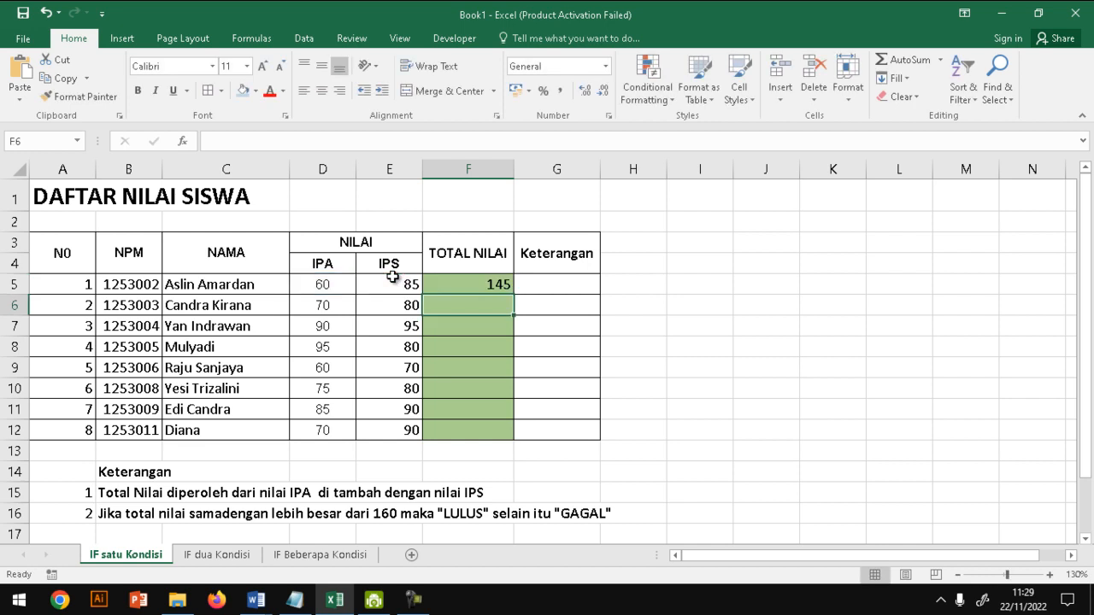
left_click(493, 292)
left_click_drag(515, 295, 526, 435)
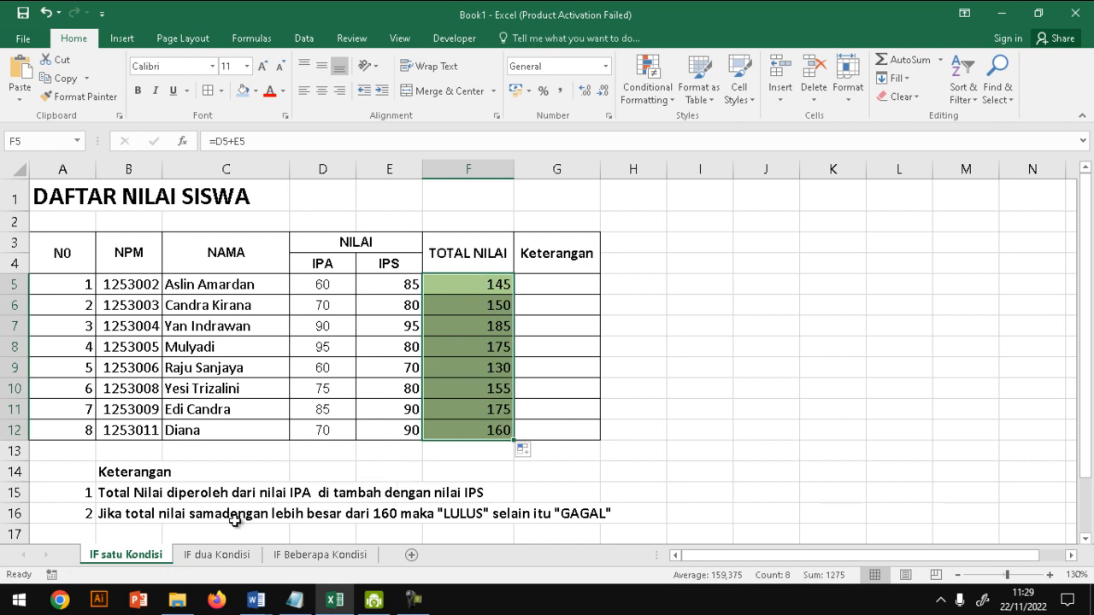
- Enter the formula =IF(F5>=160;"LULUS";"GAGAL") in the first Keterangan cell, G5
left_click(553, 278)
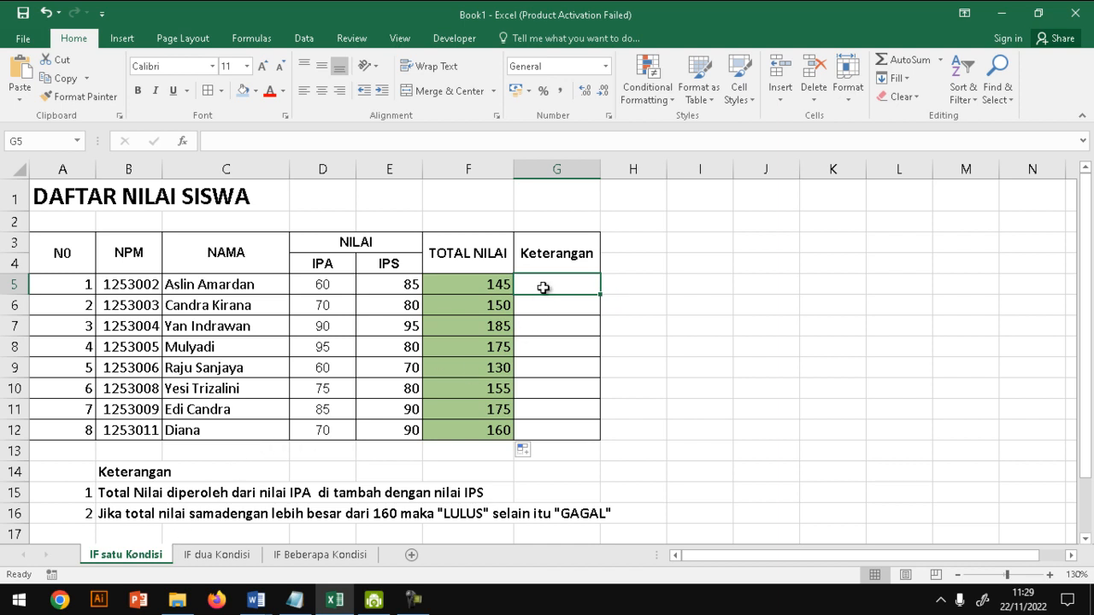
type("=")
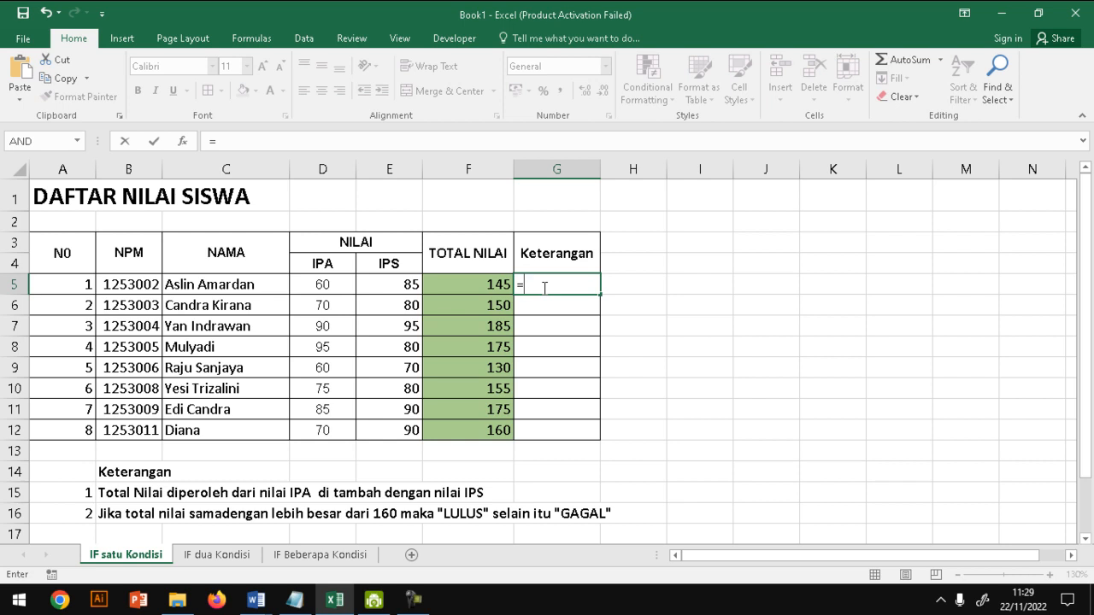
type("if")
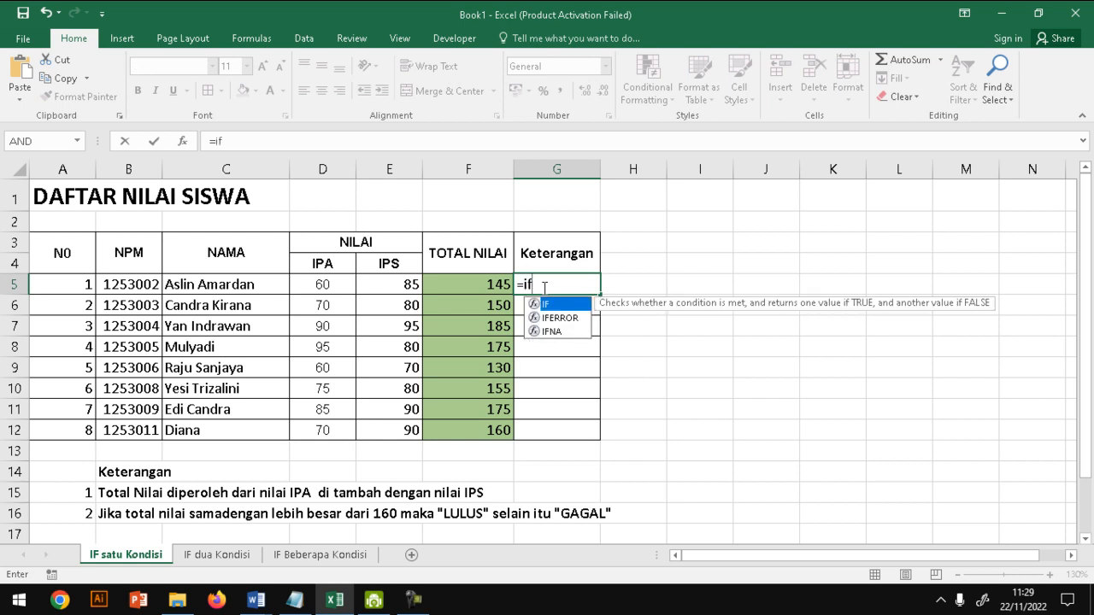
type("(")
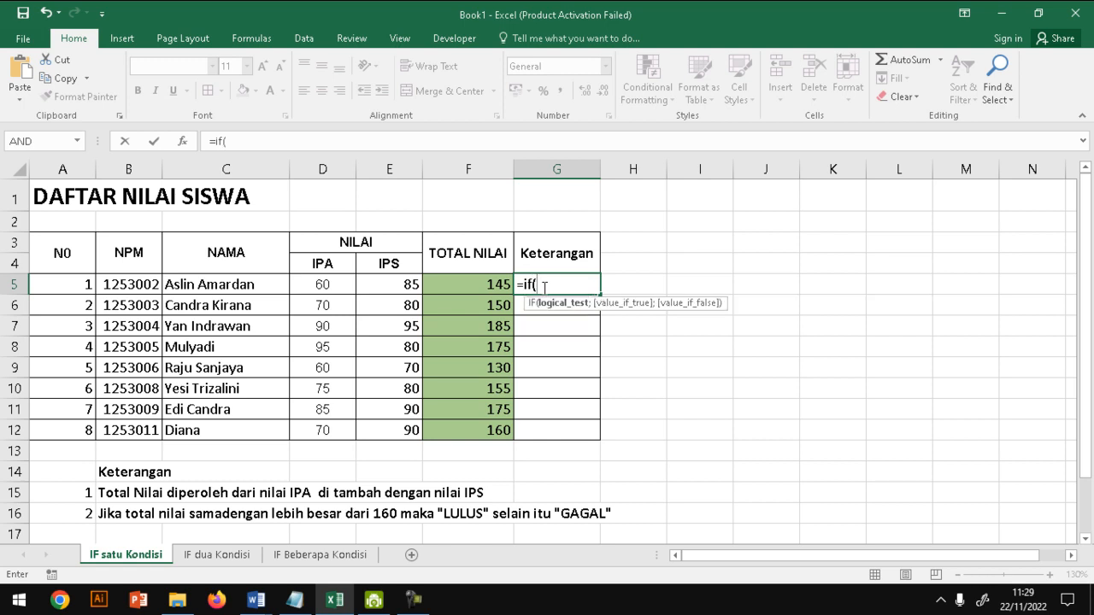
left_click(472, 281)
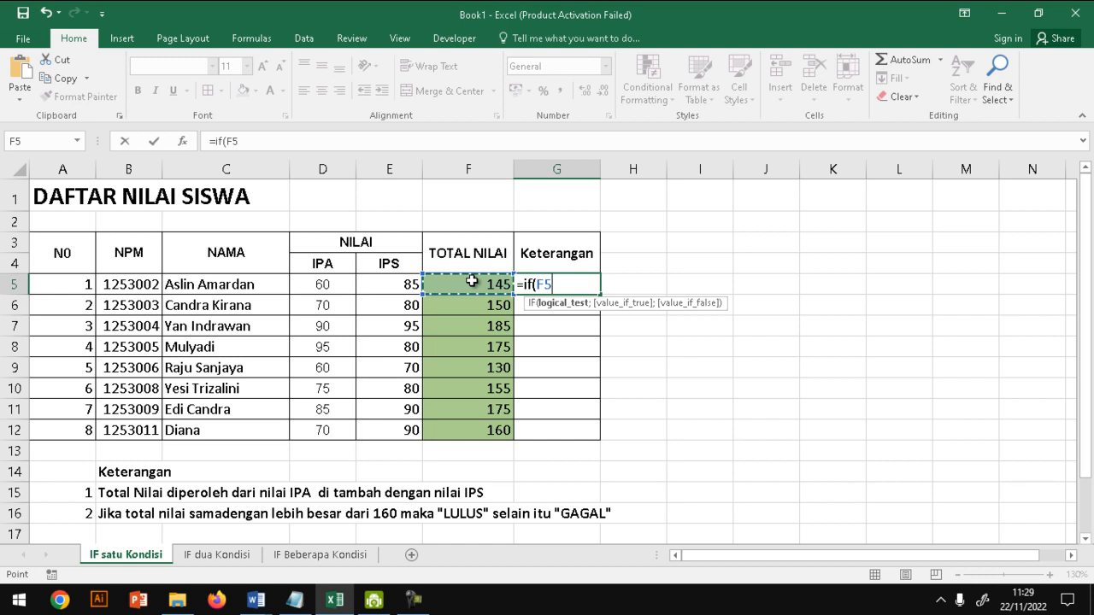
type(">=16")
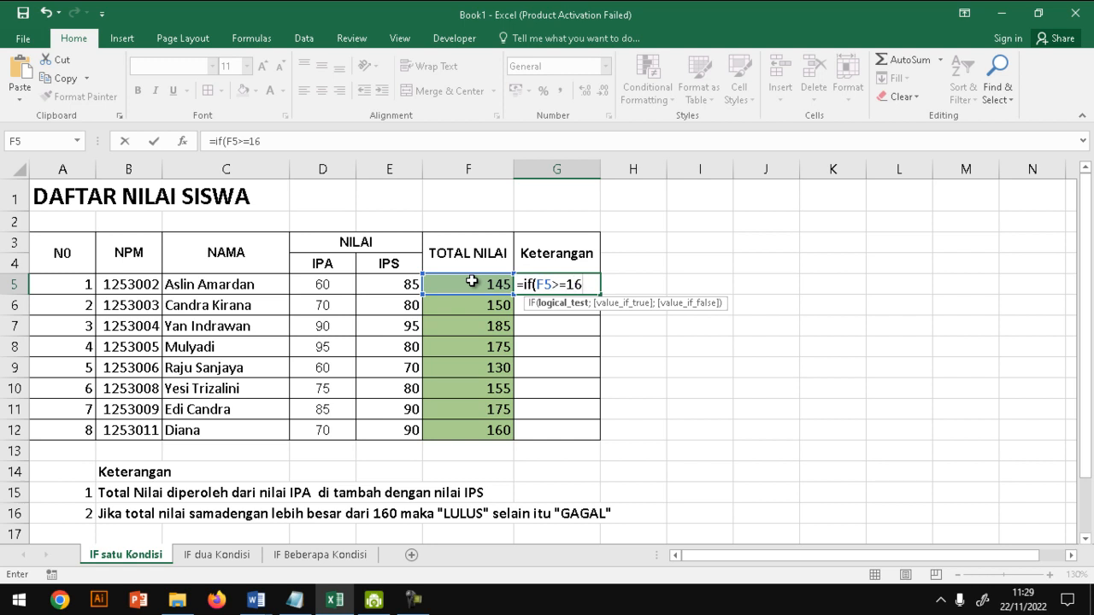
type("0;")
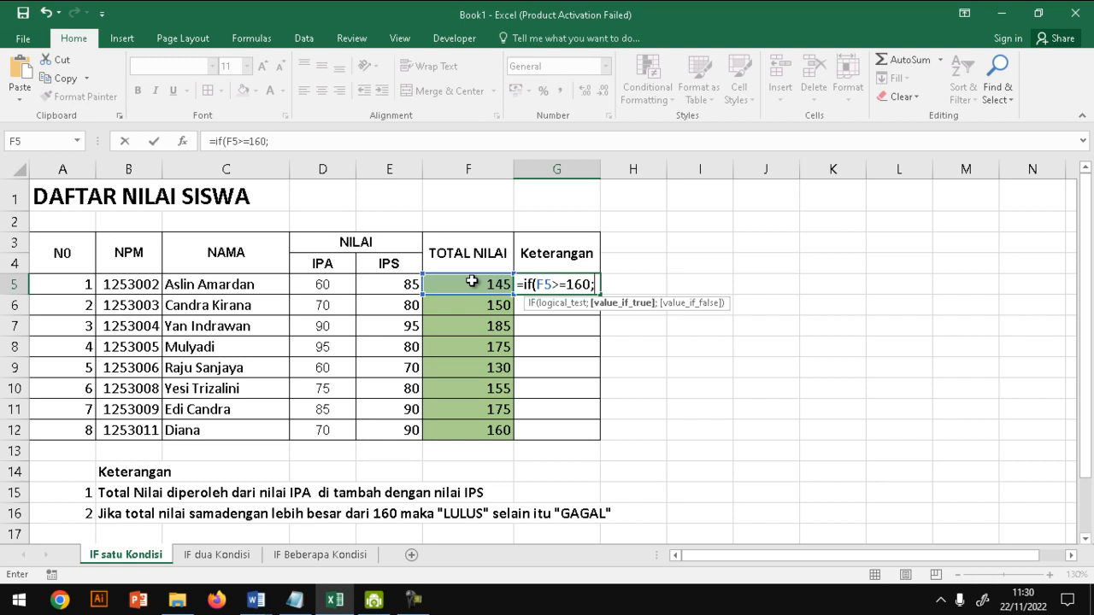
type("\"LULUS")
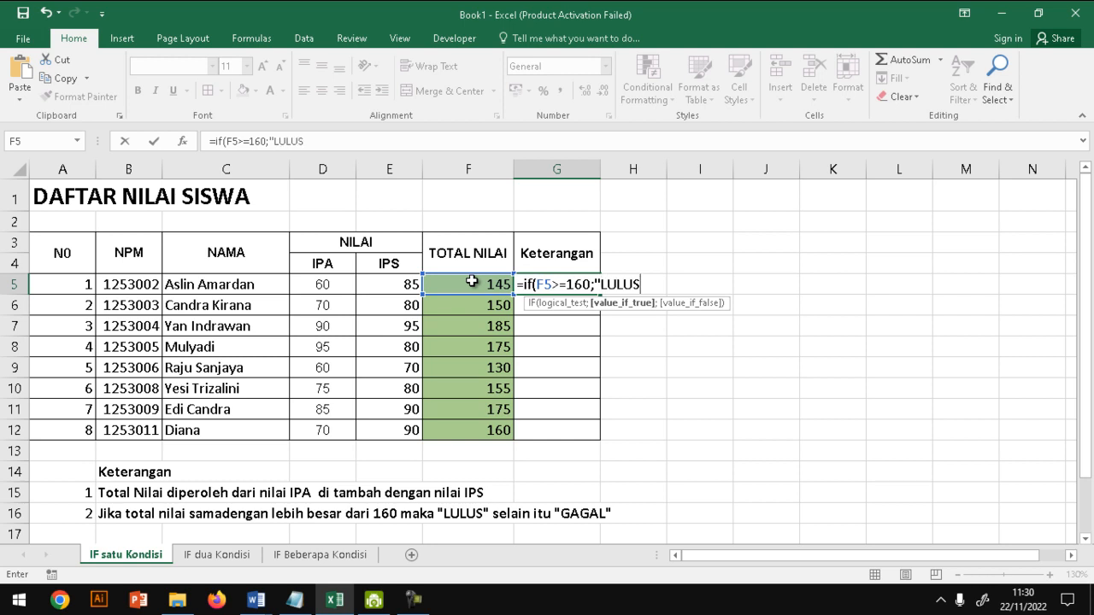
type("\";")
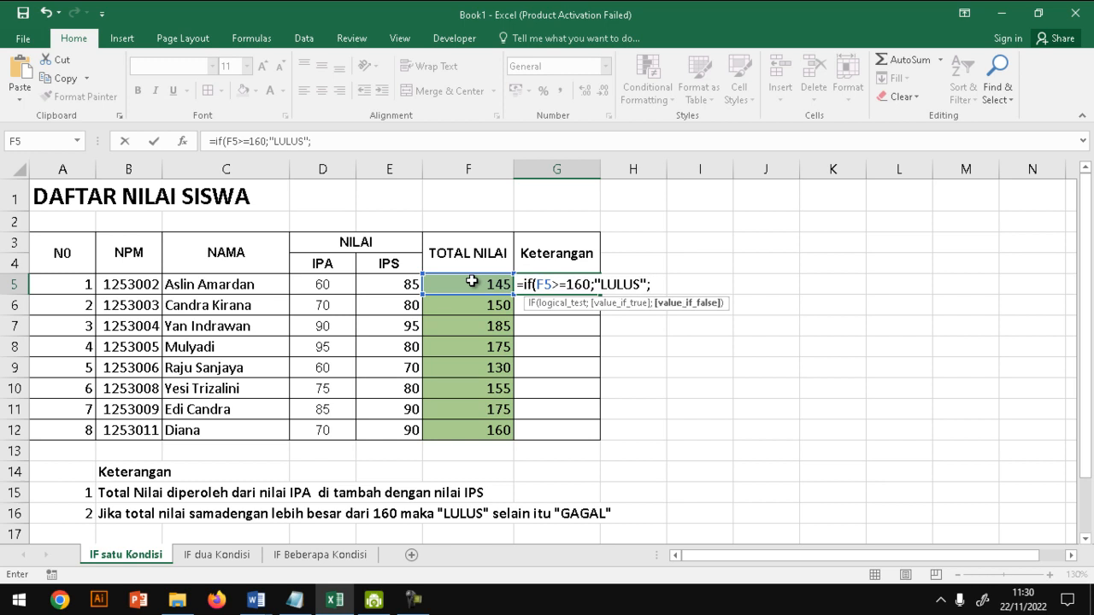
type("\"GAGAL\"")
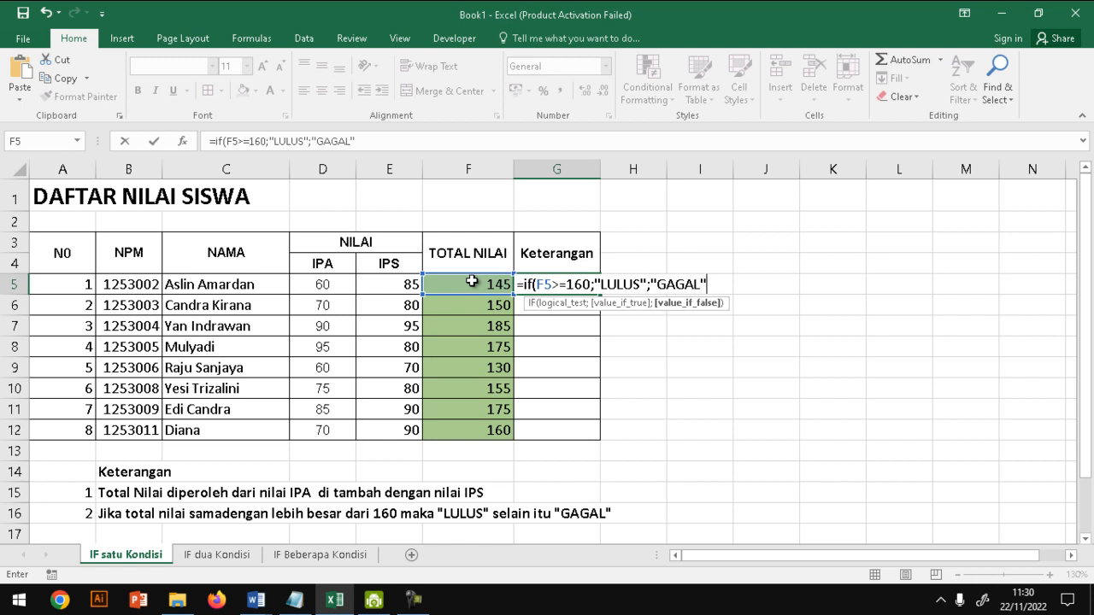
type(")")
key("Return")
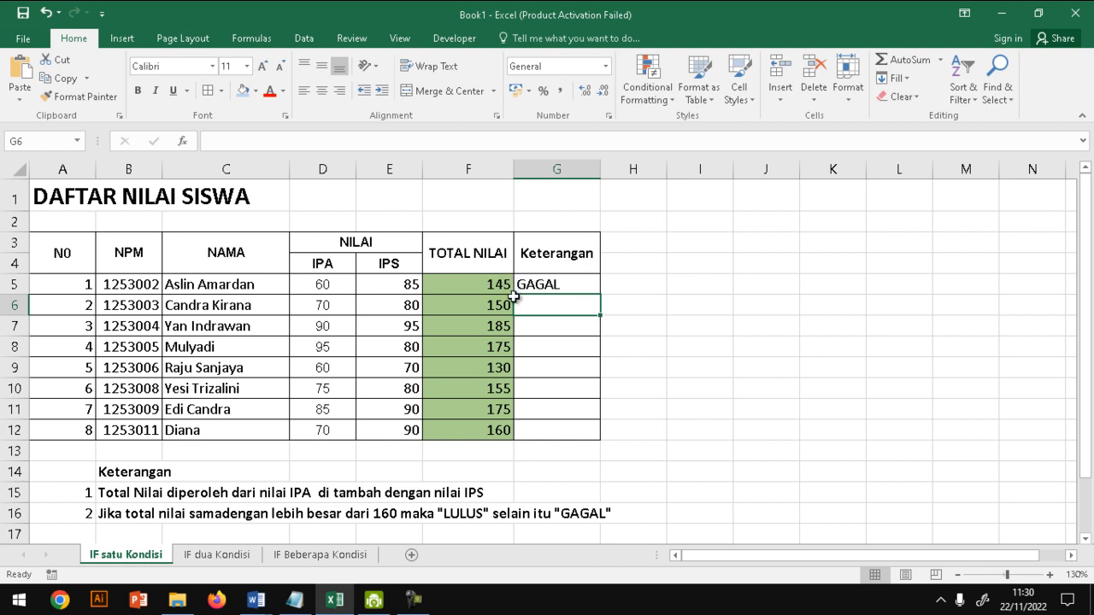
- Fill the Keterangan formula from G5 down through G12 and check the copies in G8, G11 and G12
left_click(579, 284)
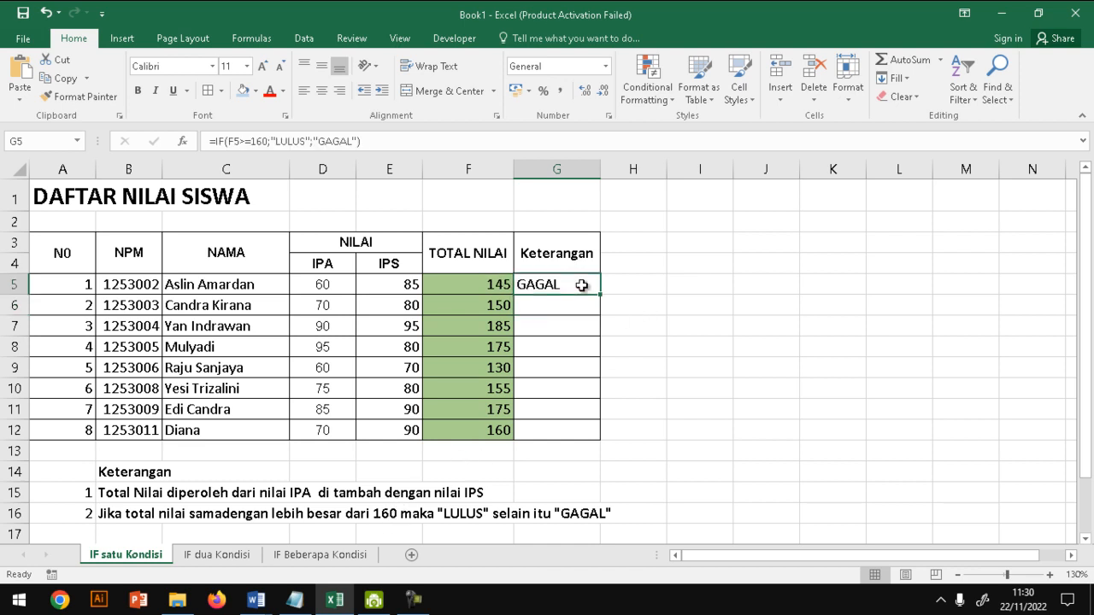
left_click_drag(600, 296, 599, 443)
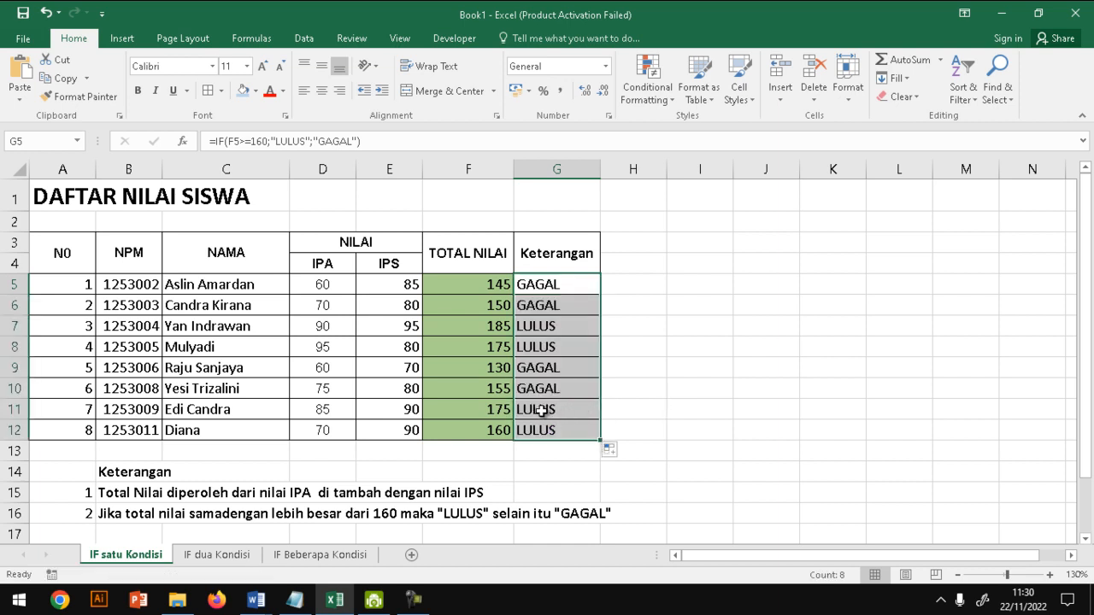
left_click(549, 349)
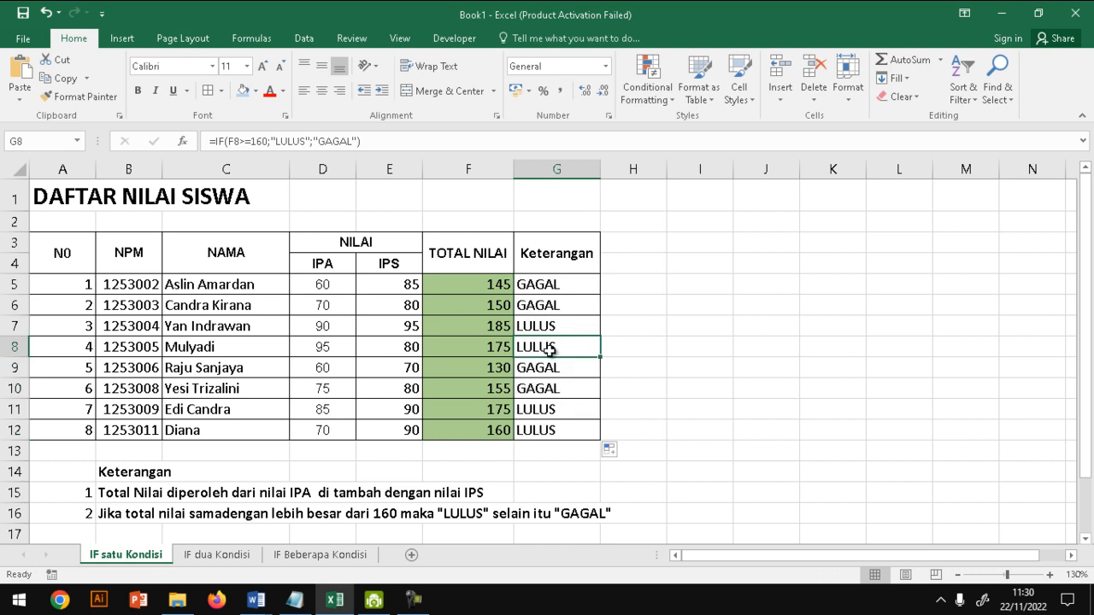
left_click(553, 409)
left_click(556, 432)
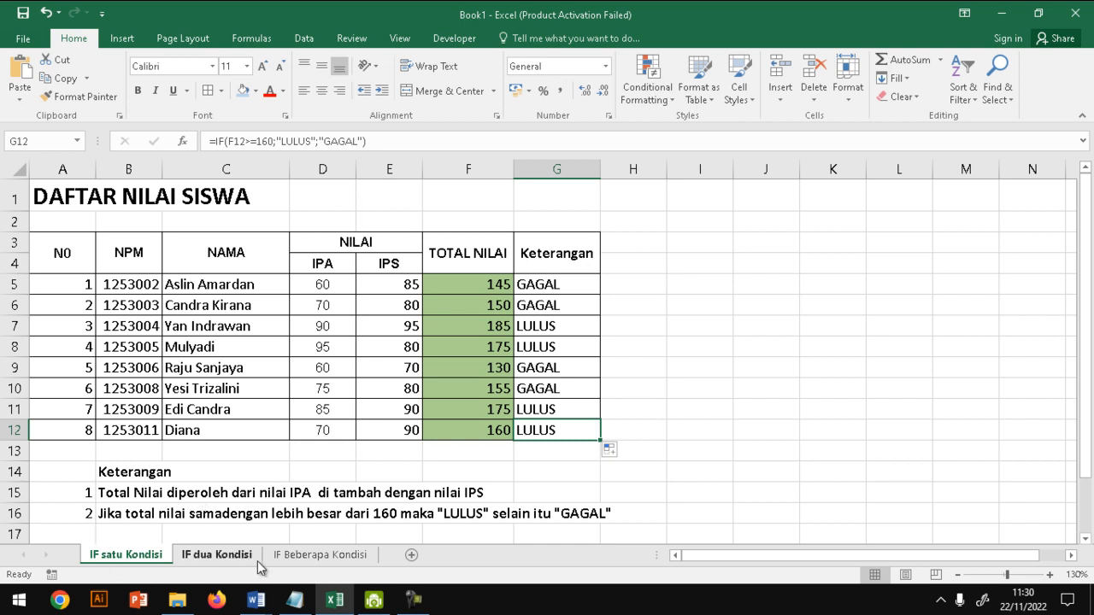
- On the IF dua Kondisi sheet, calculate TOTAL NILAI with =D5+E5 in F5 and fill it down through F12
left_click(217, 560)
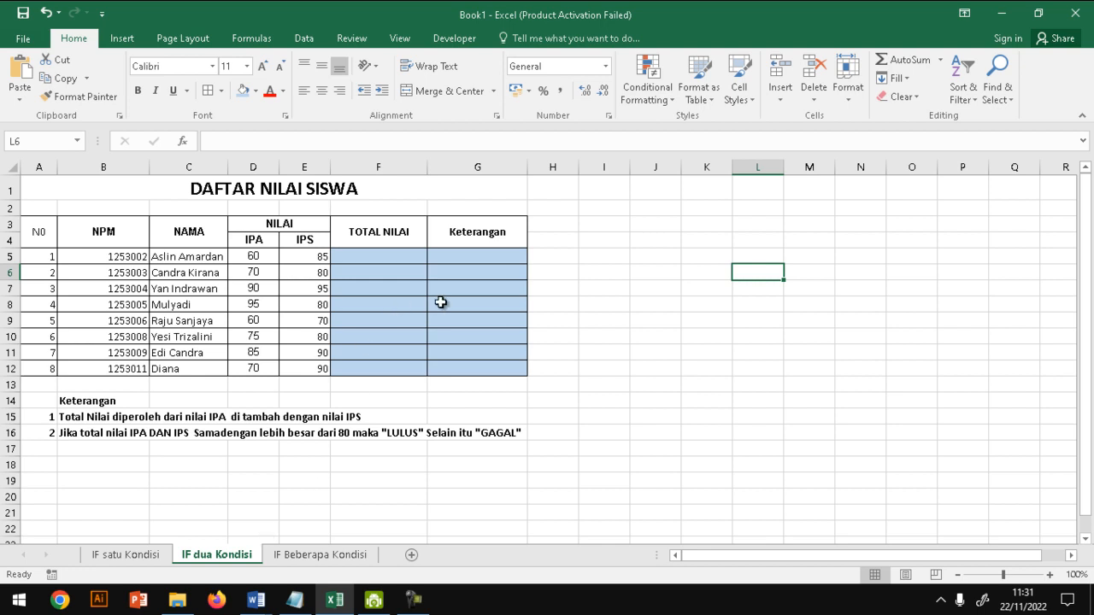
left_click(464, 260)
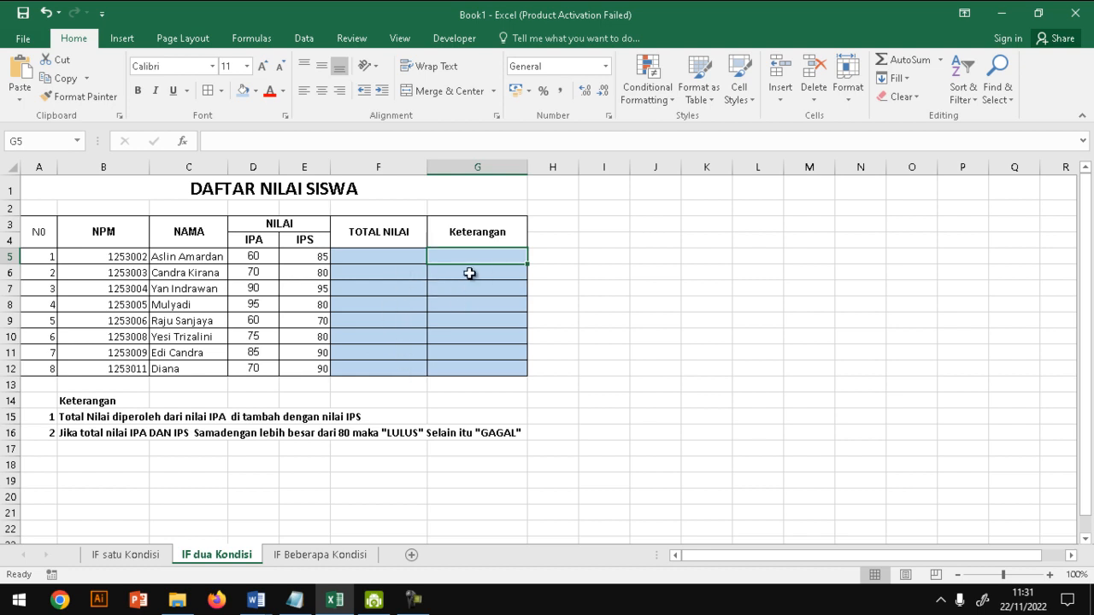
left_click(393, 261)
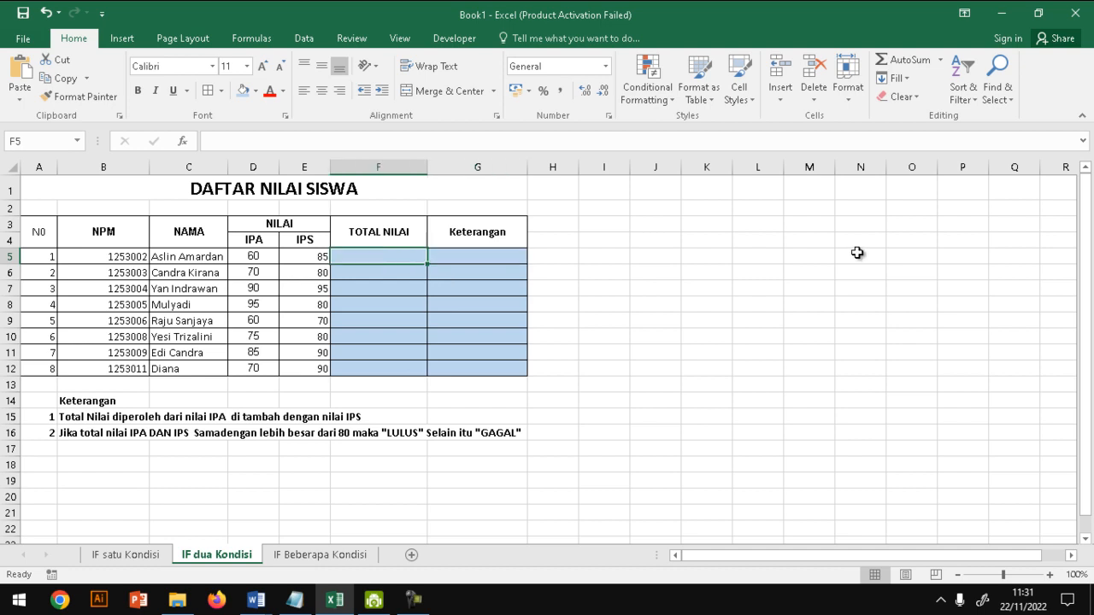
type("=")
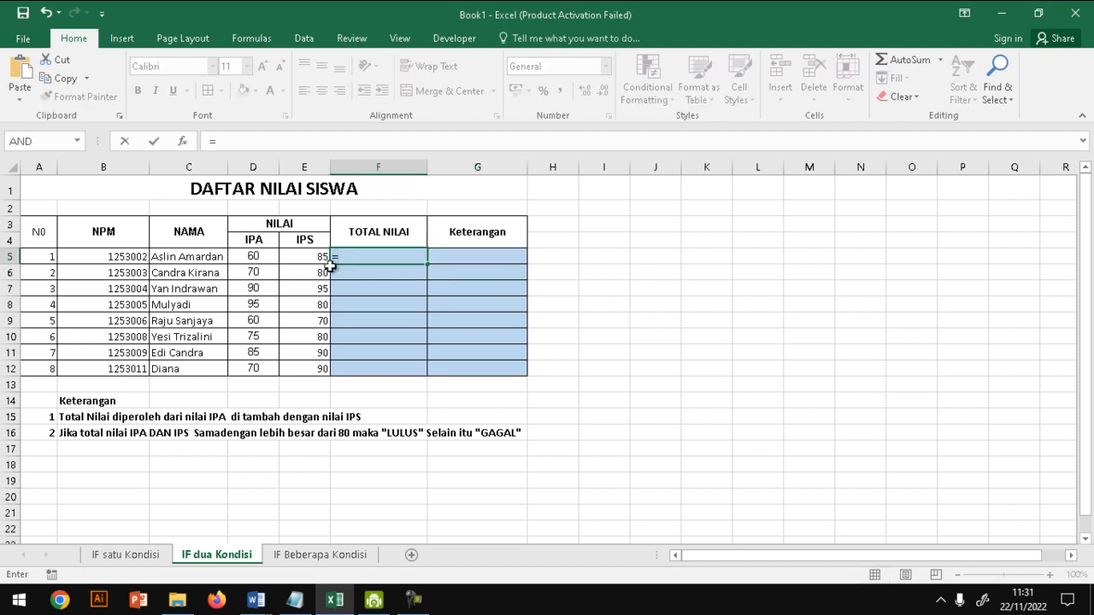
left_click(270, 258)
type("+")
left_click(308, 256)
key("Return")
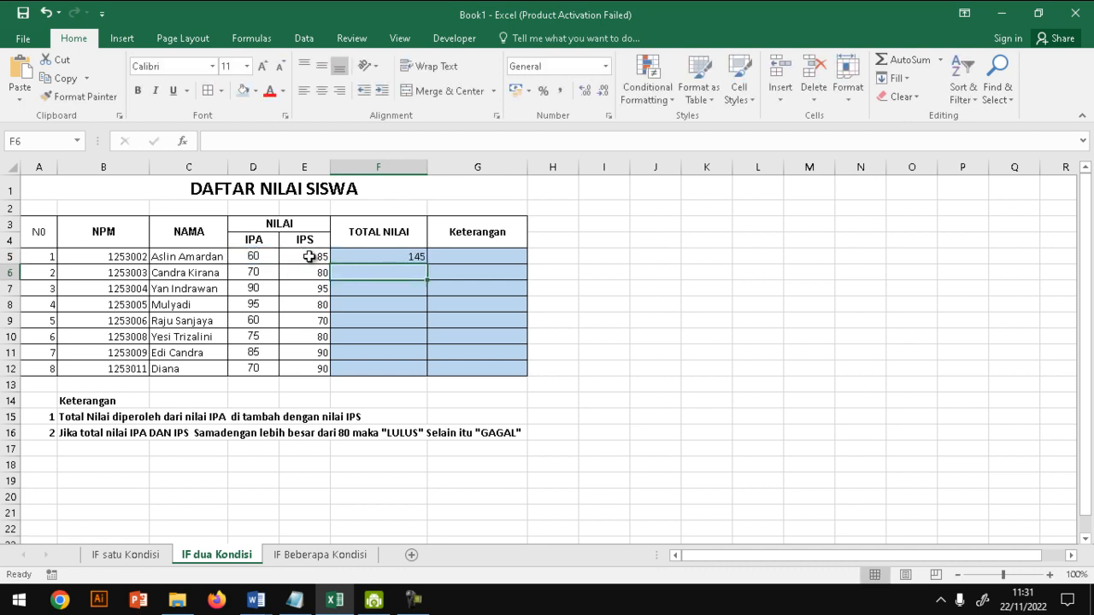
left_click(364, 256)
left_click_drag(428, 265, 435, 372)
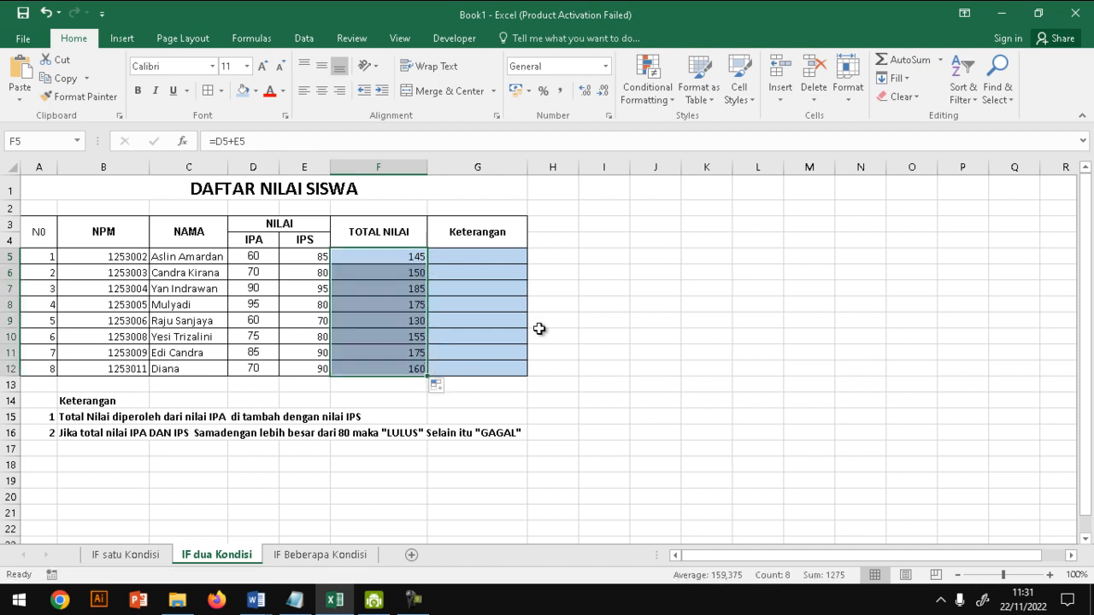
- Begin the Keterangan formula in G5 with an IF whose first condition tests the IPA score, =IF(D5>=80;
left_click(496, 264)
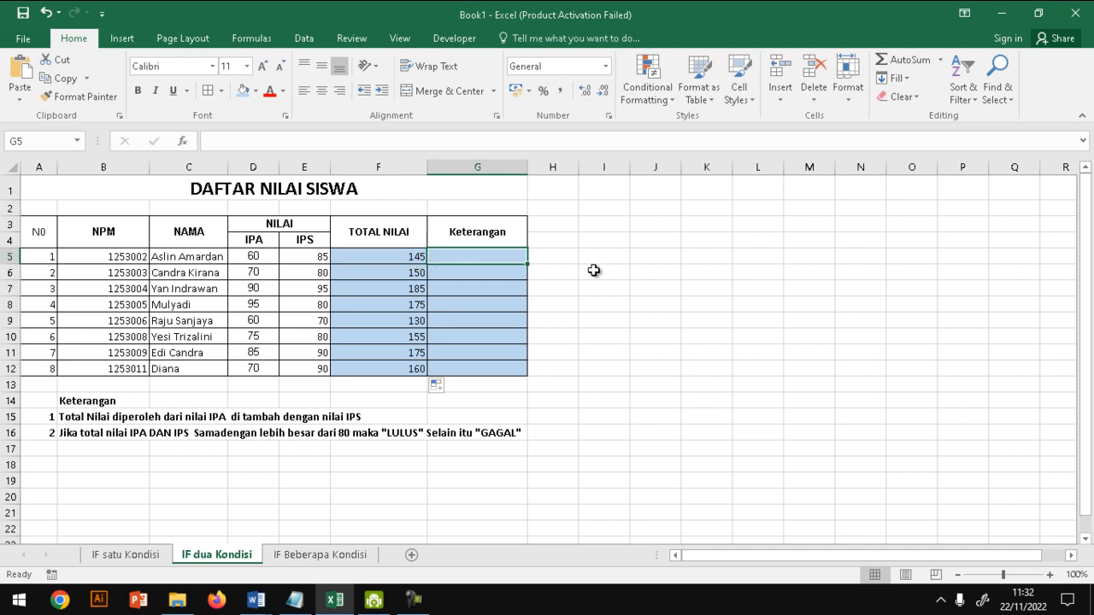
type("=")
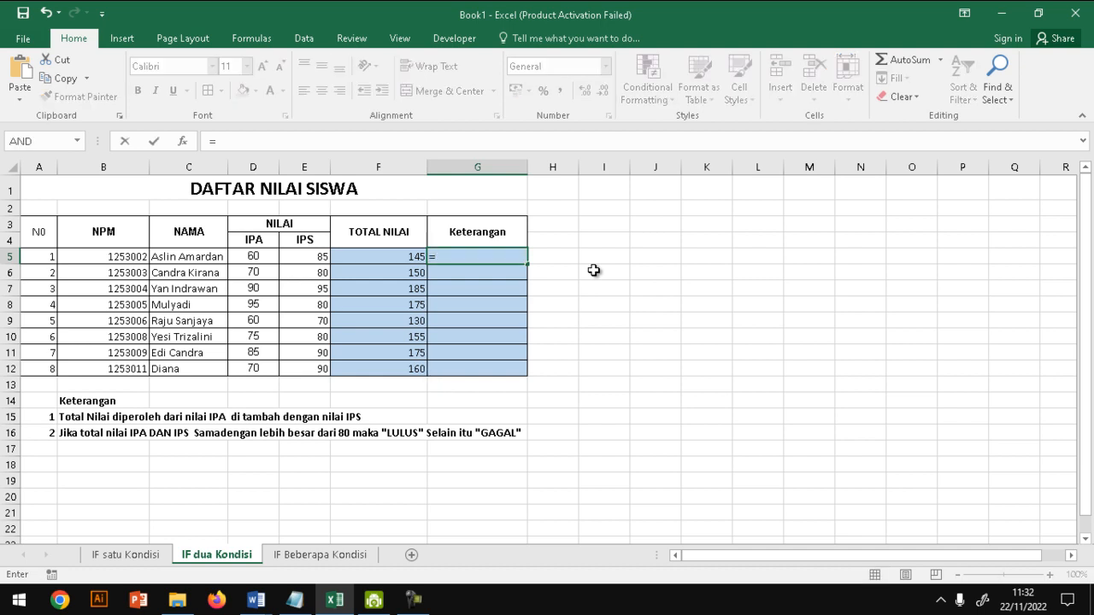
type("IF")
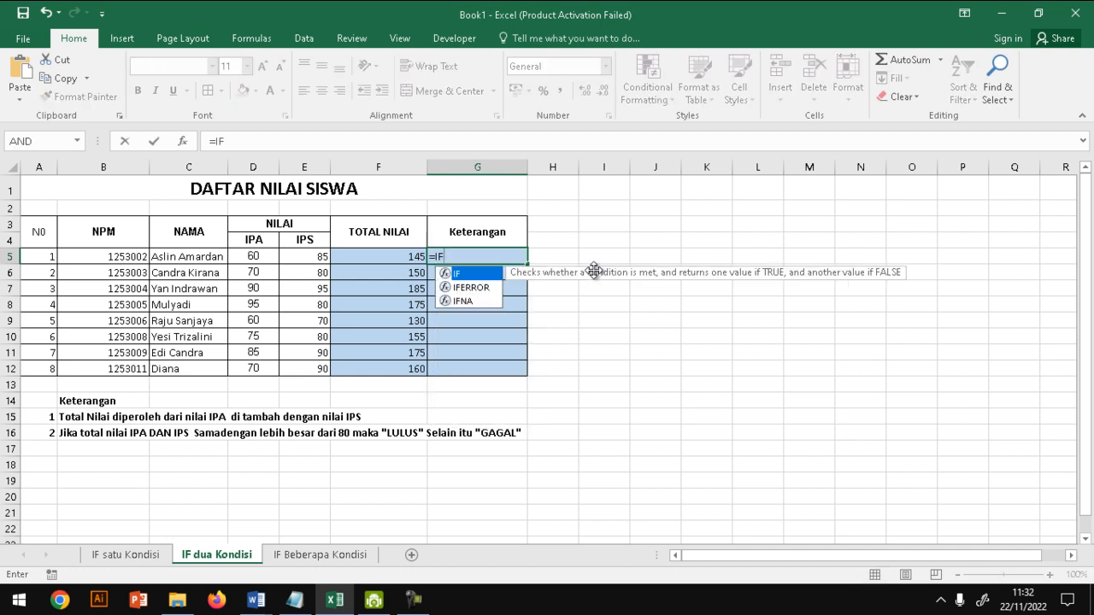
type("(")
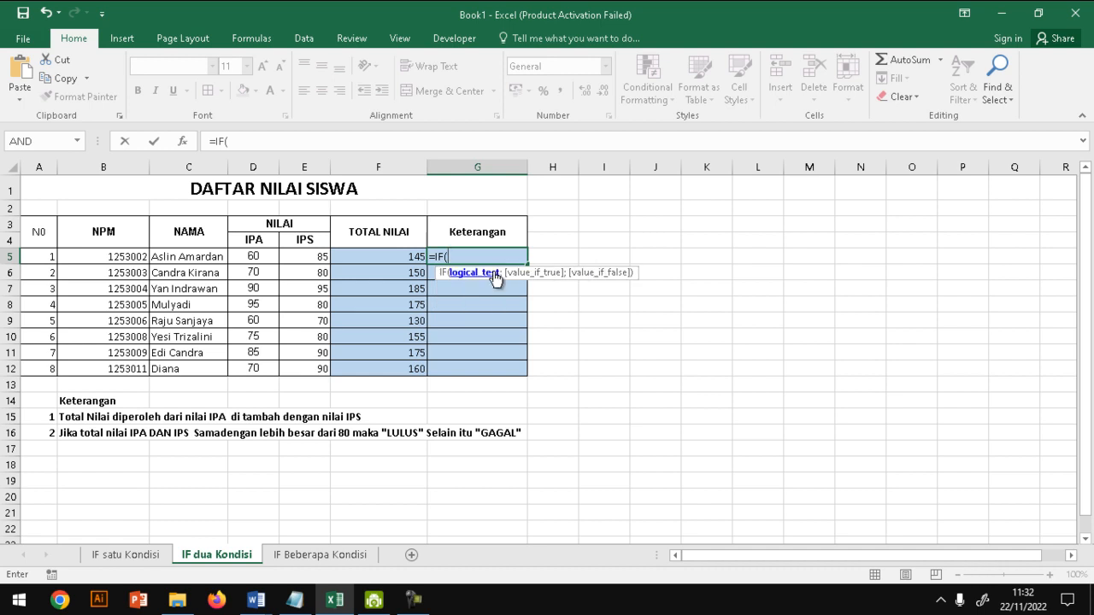
left_click(258, 257)
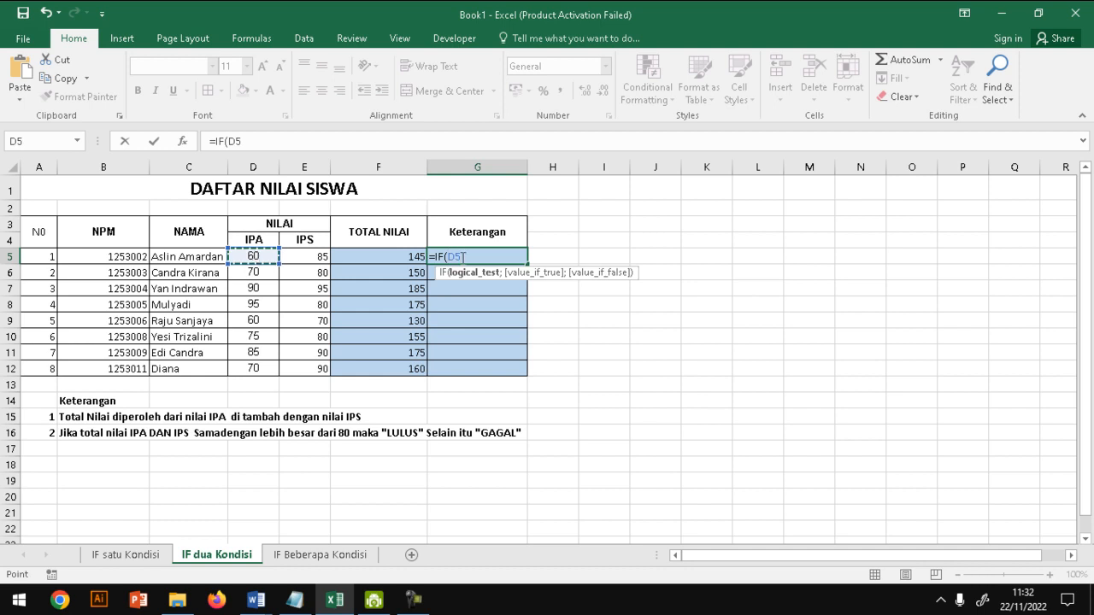
type(">=80;")
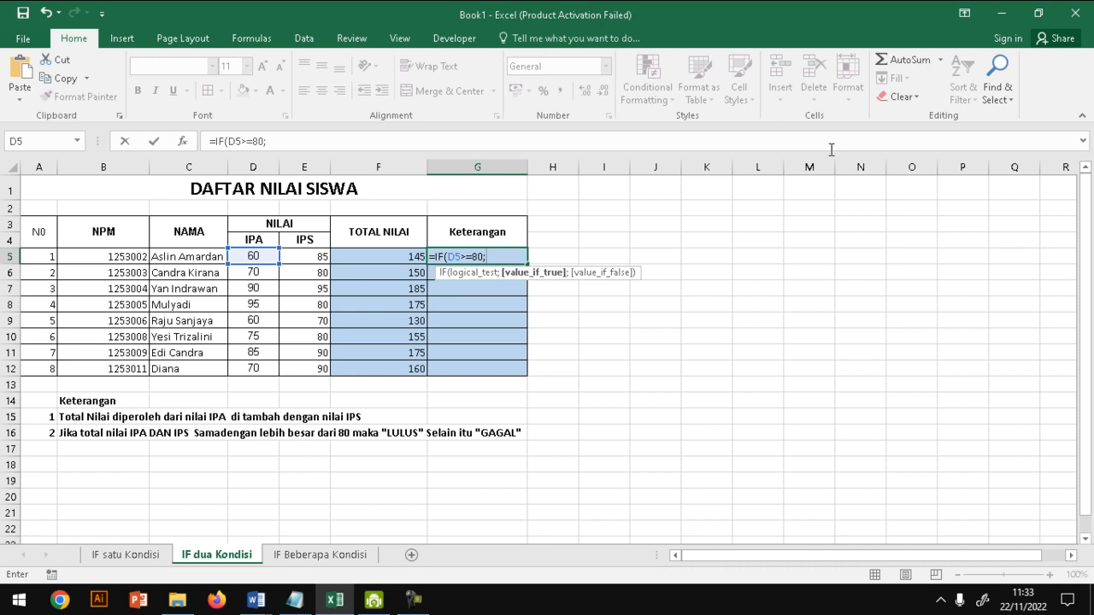
- Nest a second IF in the G5 formula that tests the IPS score and returns LULUS, IF(E5>=80;"LULUS";
type("IF")
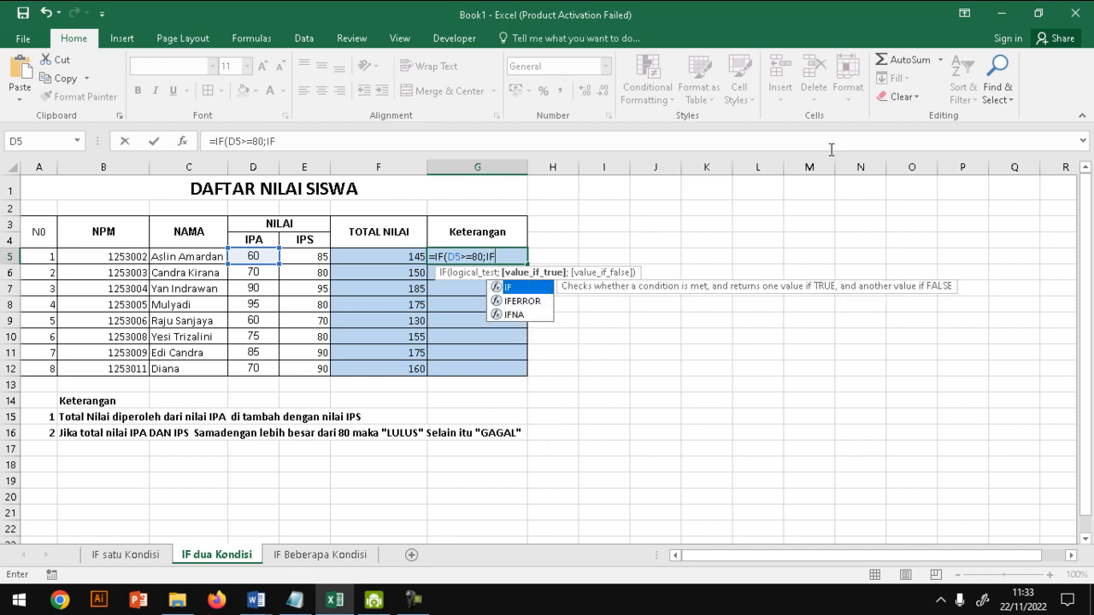
type("(")
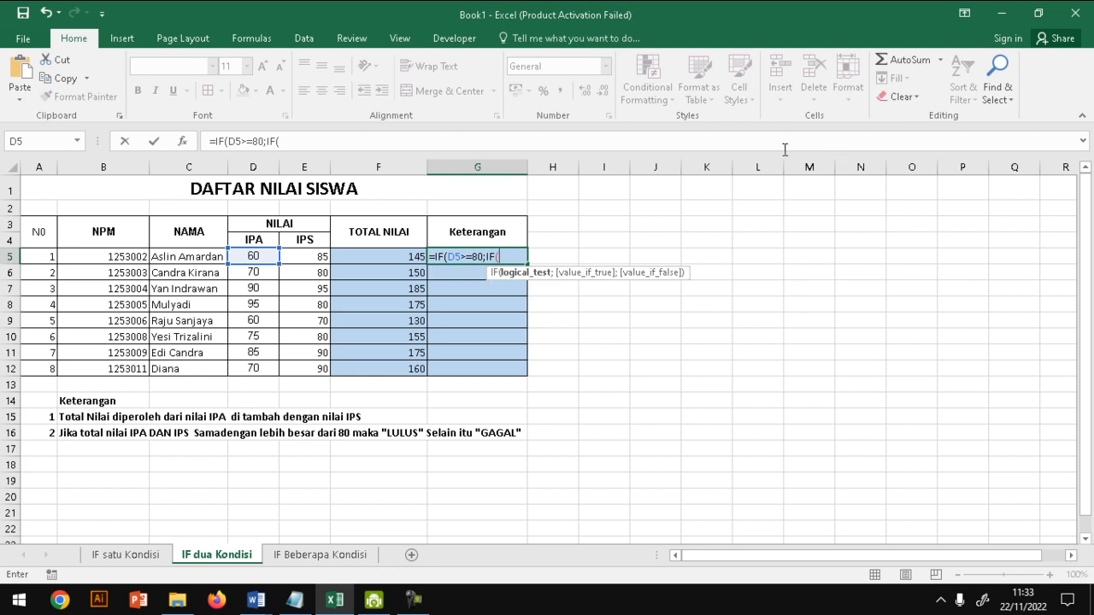
left_click(323, 257)
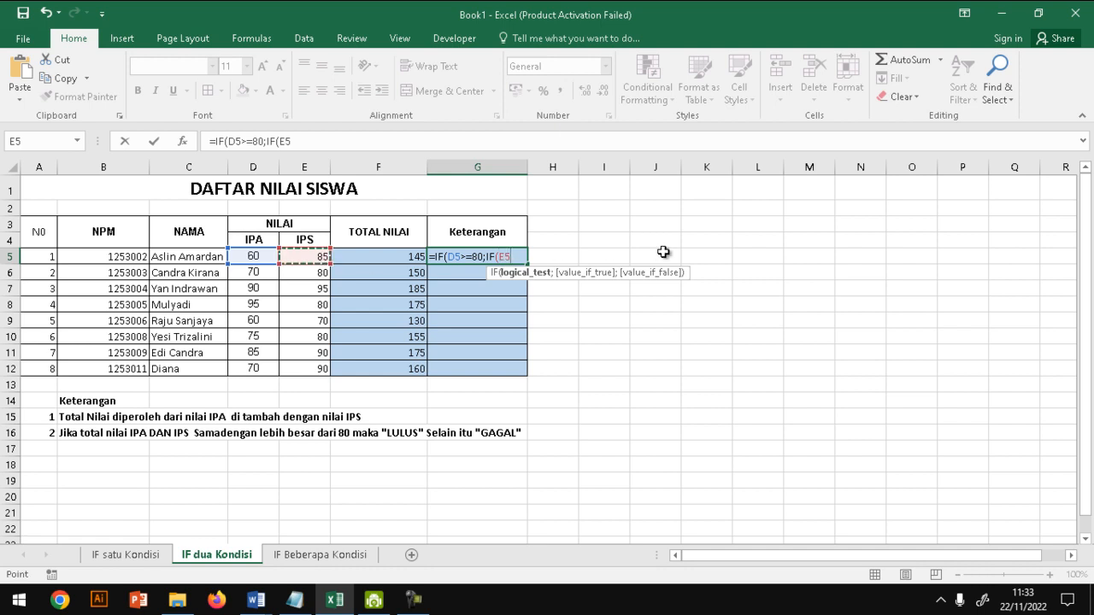
type(">=8")
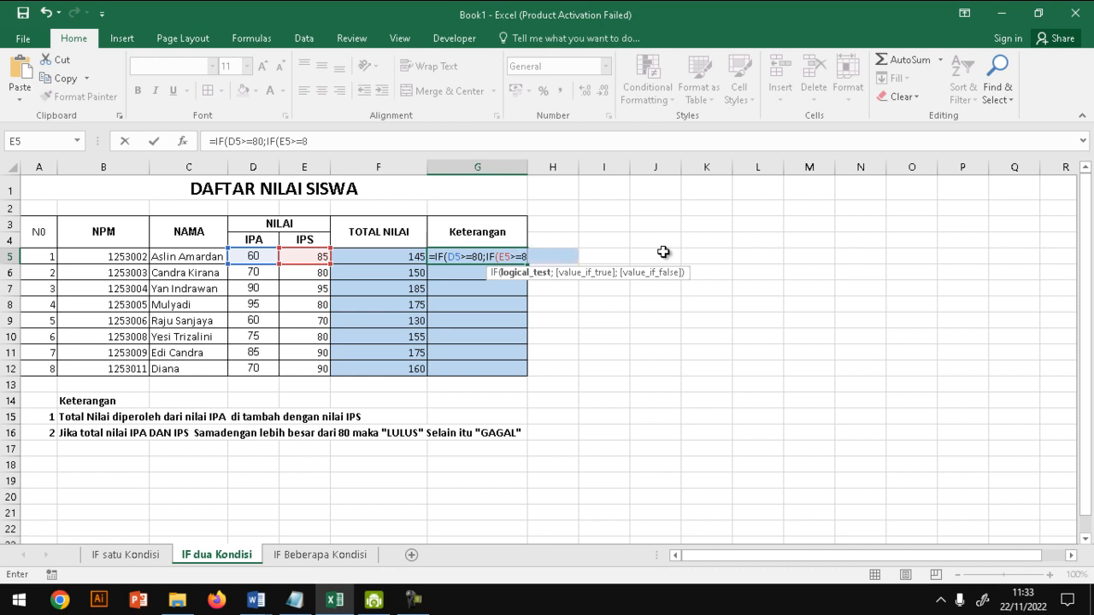
type("0;\"lulus")
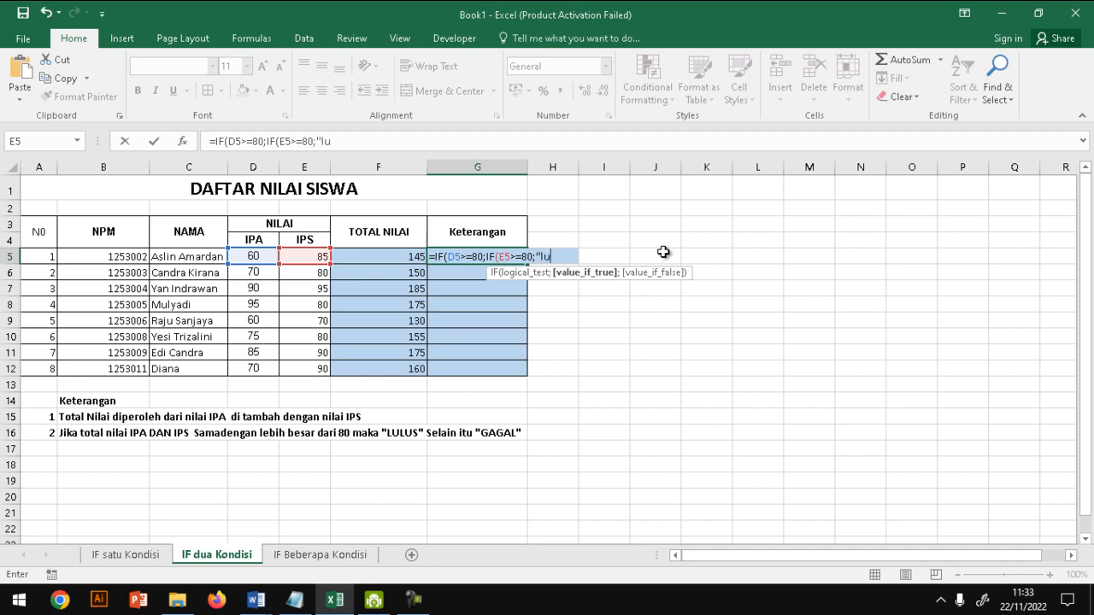
key("BackSpace")
key("BackSpace")
key("BackSpace")
key("BackSpace")
key("BackSpace")
type("LULUS\";")
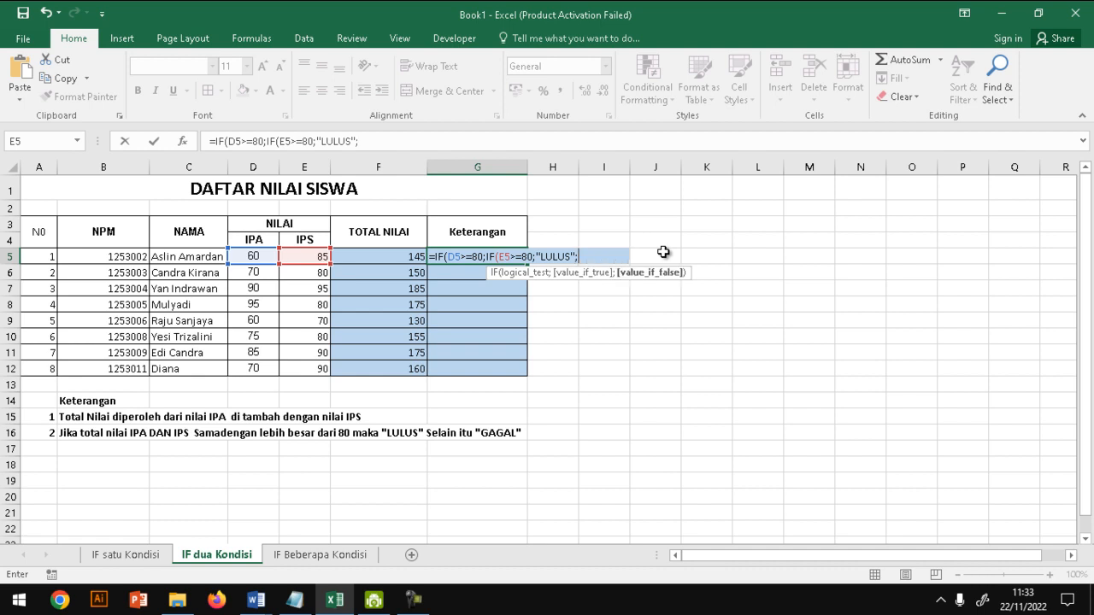
- Complete the G5 formula with "GAGAL" as both false results, so it reads =IF(D5>=80;IF(E5>=80;"LULUS";"GAGAL");"GAGAL")
type("GAGAL\");\"g")
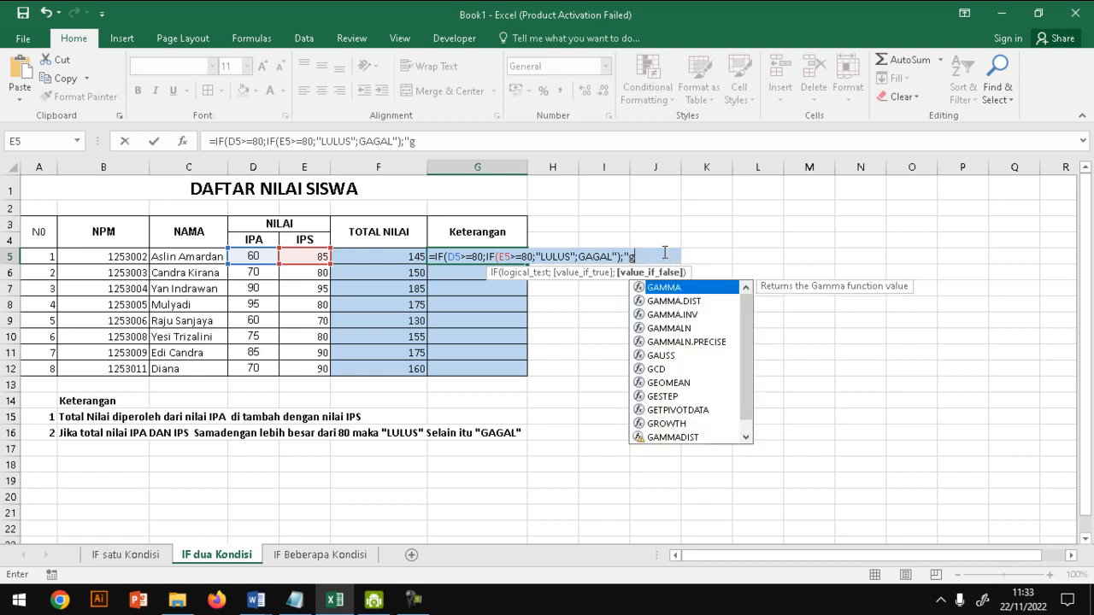
key("BackSpace")
type("GAGA")
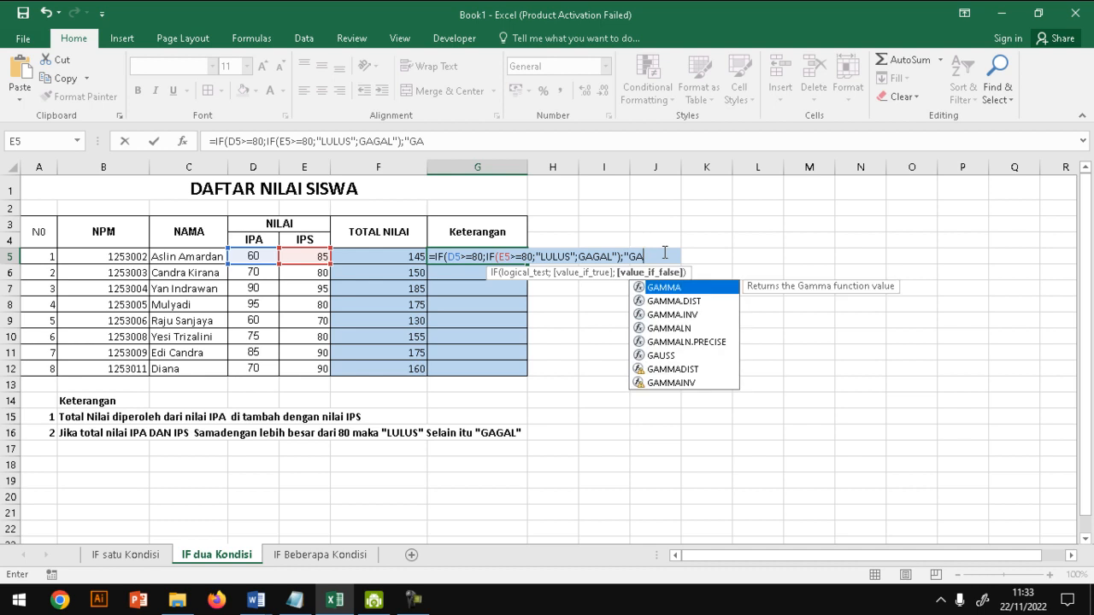
type("L\")")
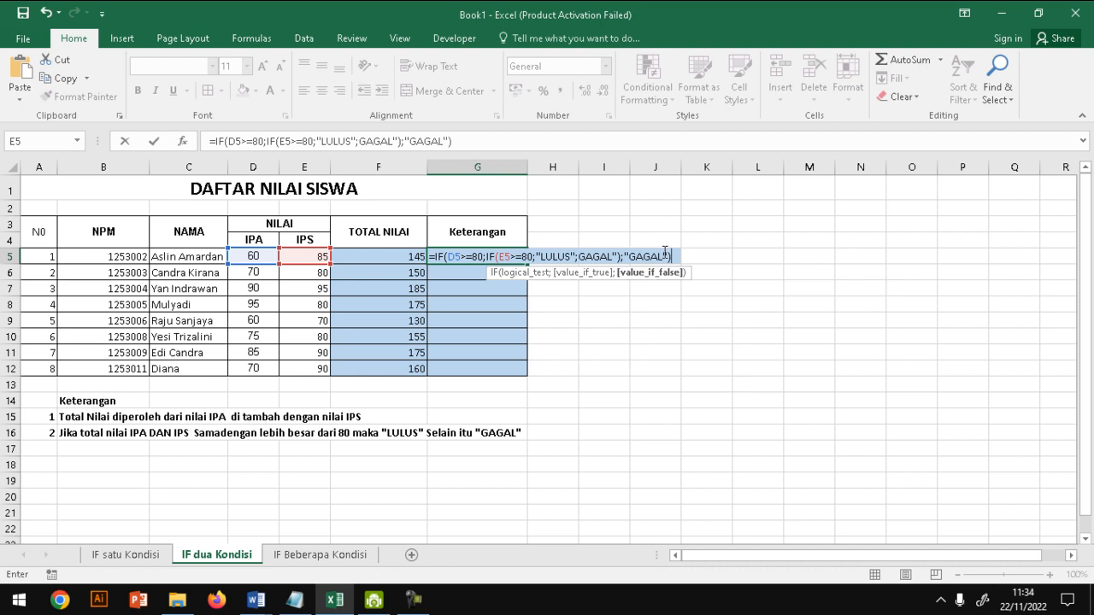
key("Return")
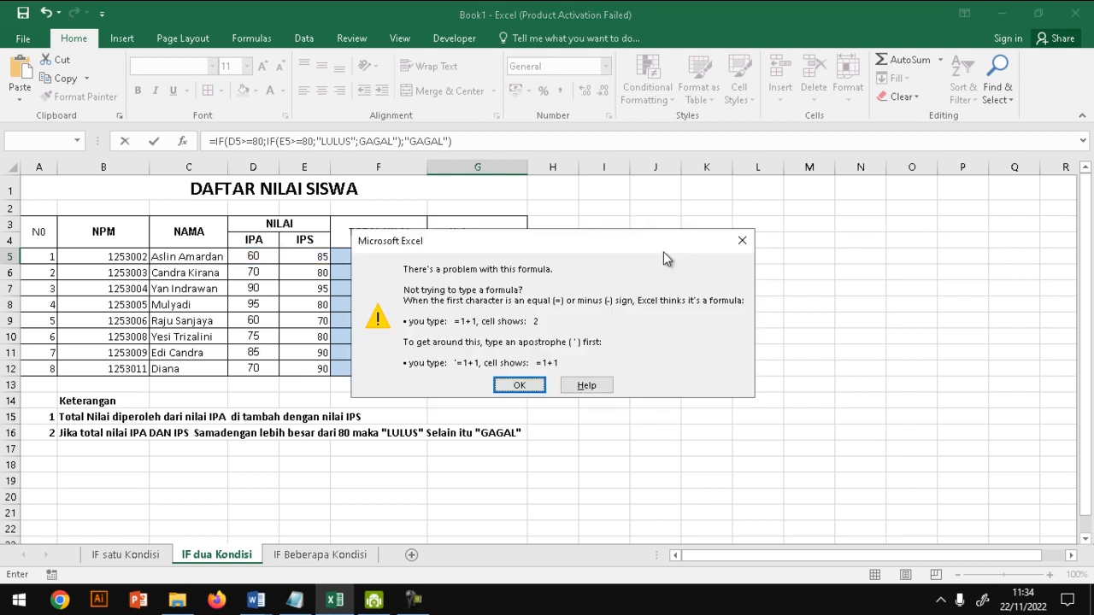
left_click(512, 384)
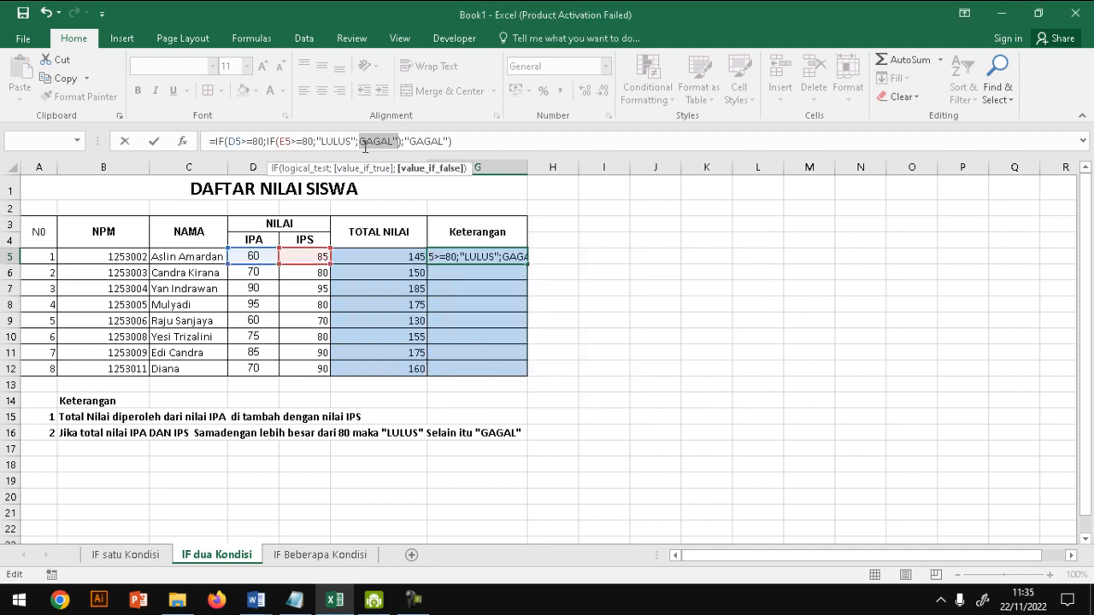
left_click(360, 141)
type("\"")
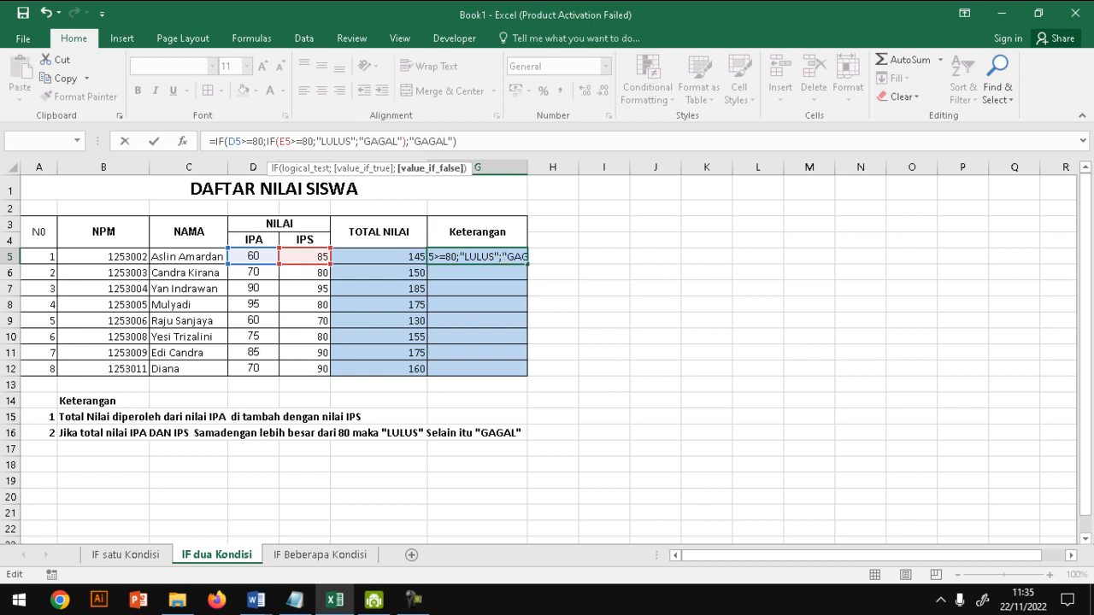
key("Return")
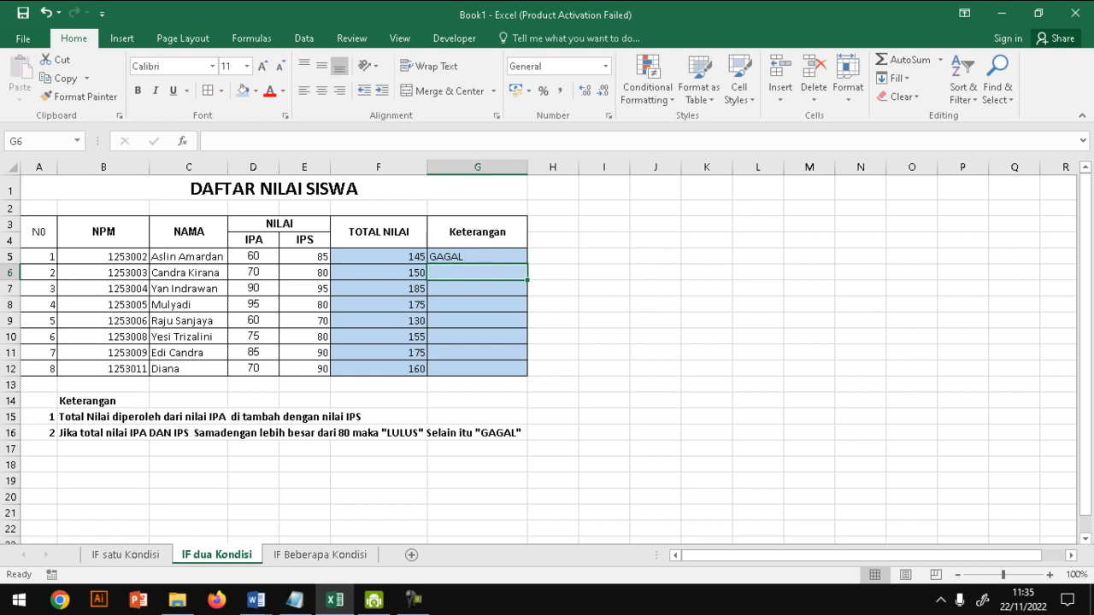
- Fill the Keterangan formula from G5 down through G12 and check the results against the IPA and IPS scores in rows 5 and 7
left_click(458, 255)
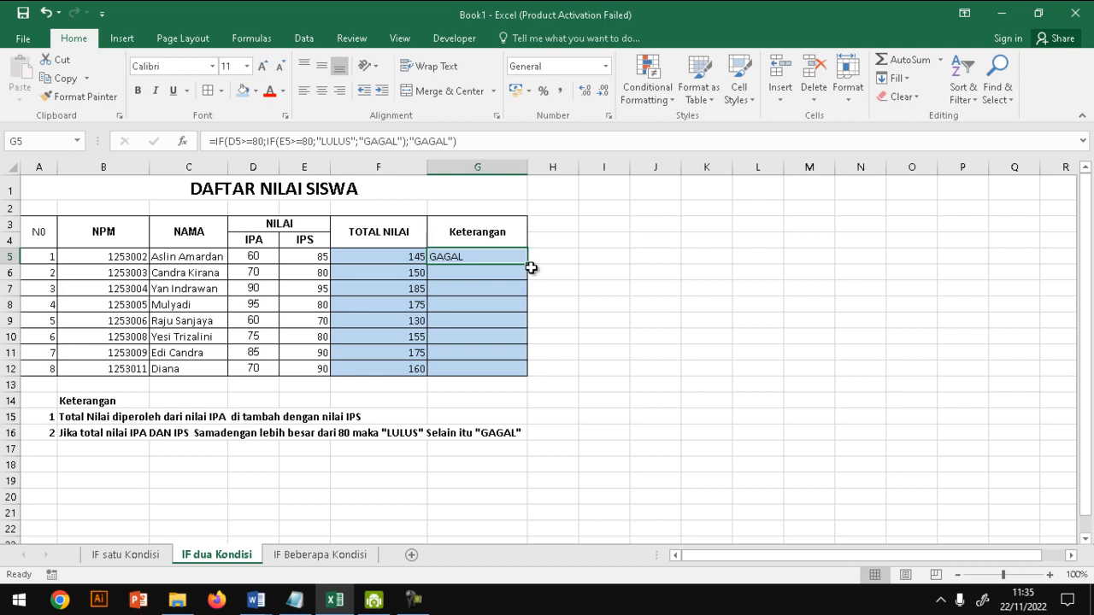
left_click_drag(528, 265, 538, 370)
left_click(599, 308)
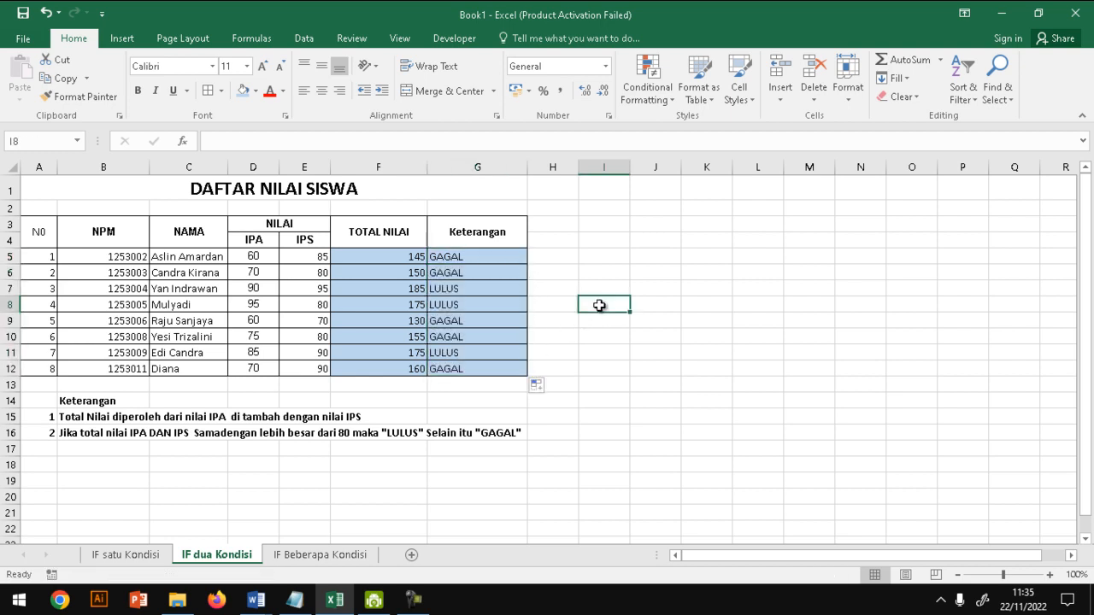
left_click(246, 258)
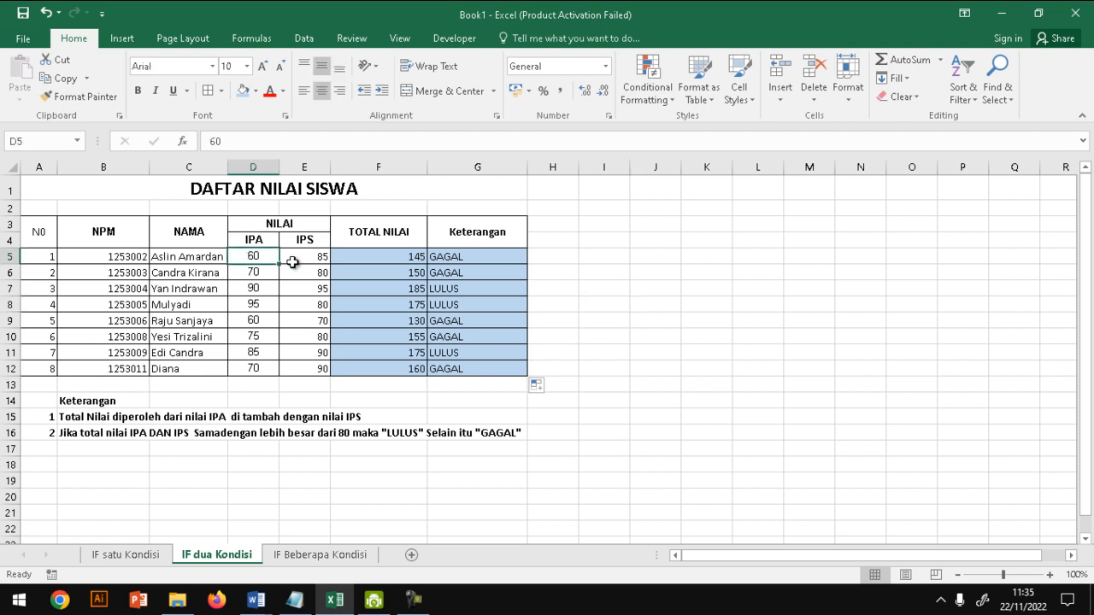
left_click(306, 255)
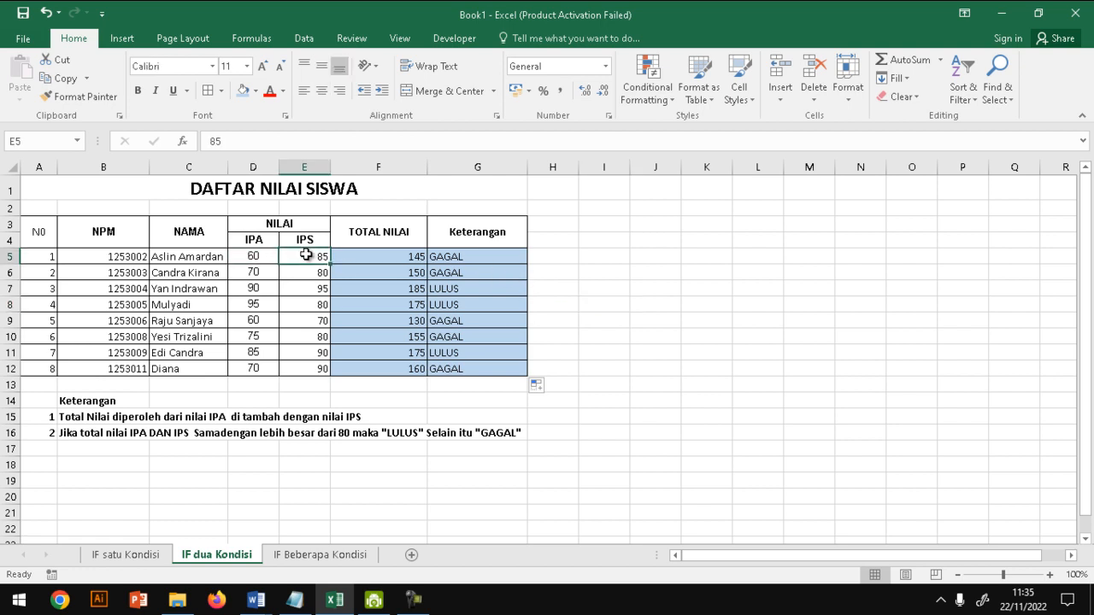
left_click(265, 258)
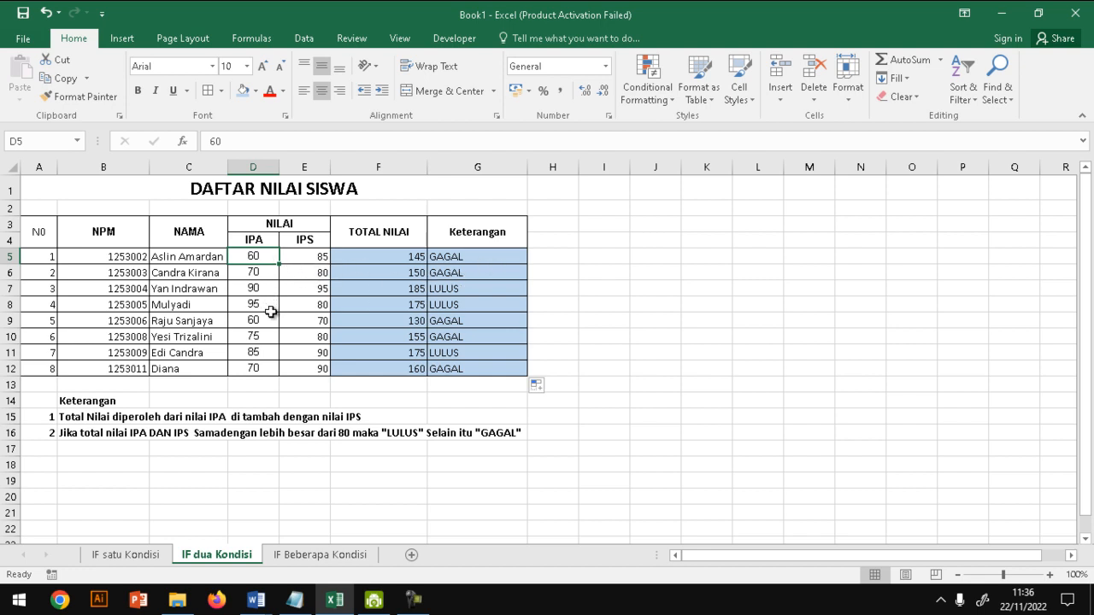
left_click(265, 289)
left_click(302, 288)
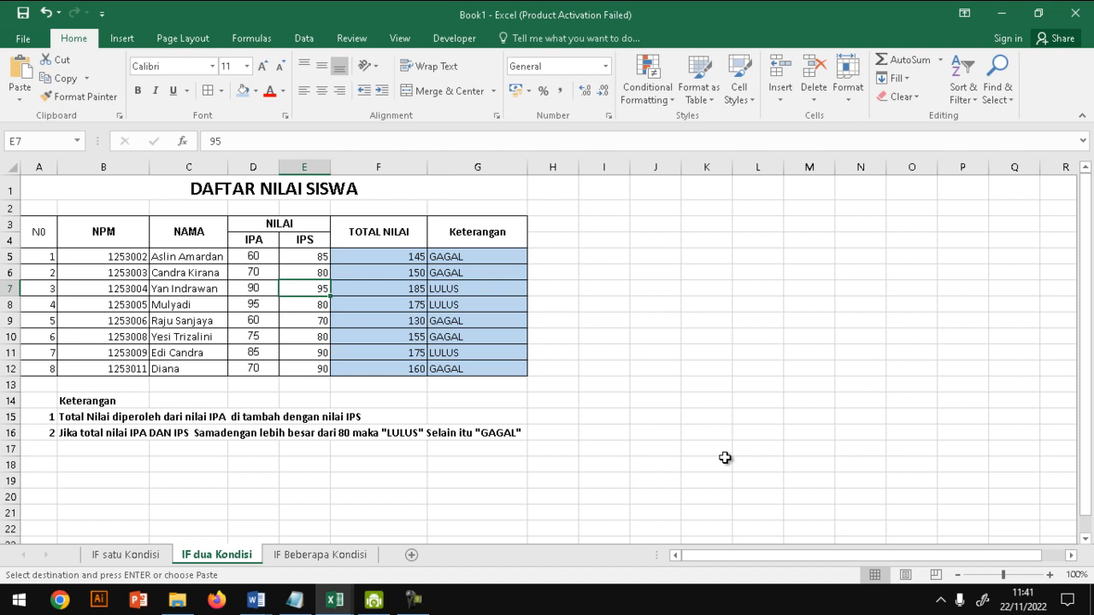
- Open the IF Beberapa Kondisi sheet and review the empty grade columns and the Keterangan rules down to row 27
left_click(315, 555)
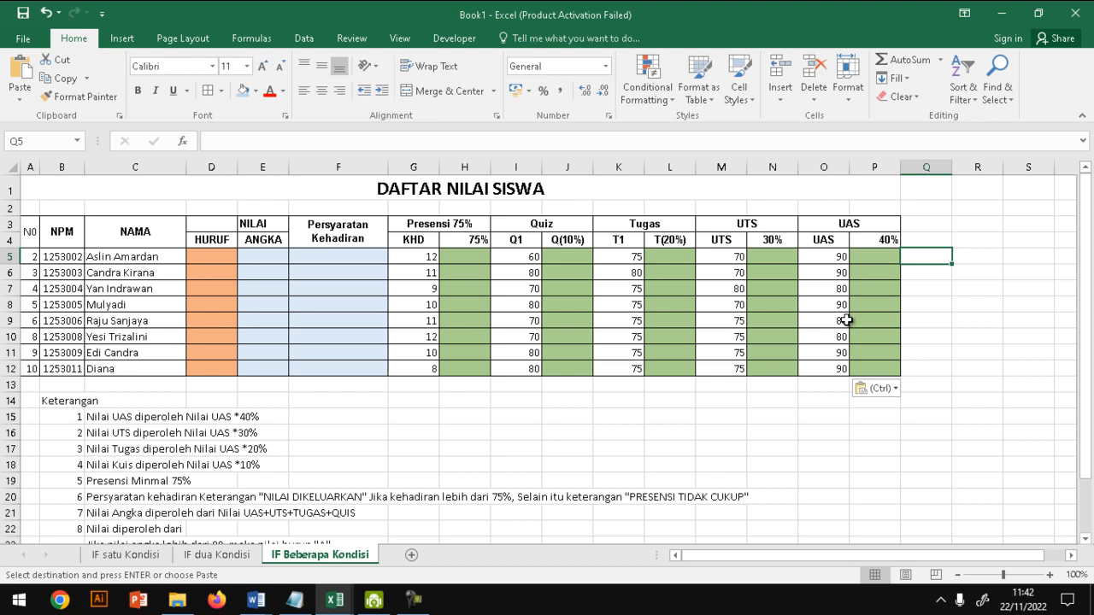
left_click(883, 255)
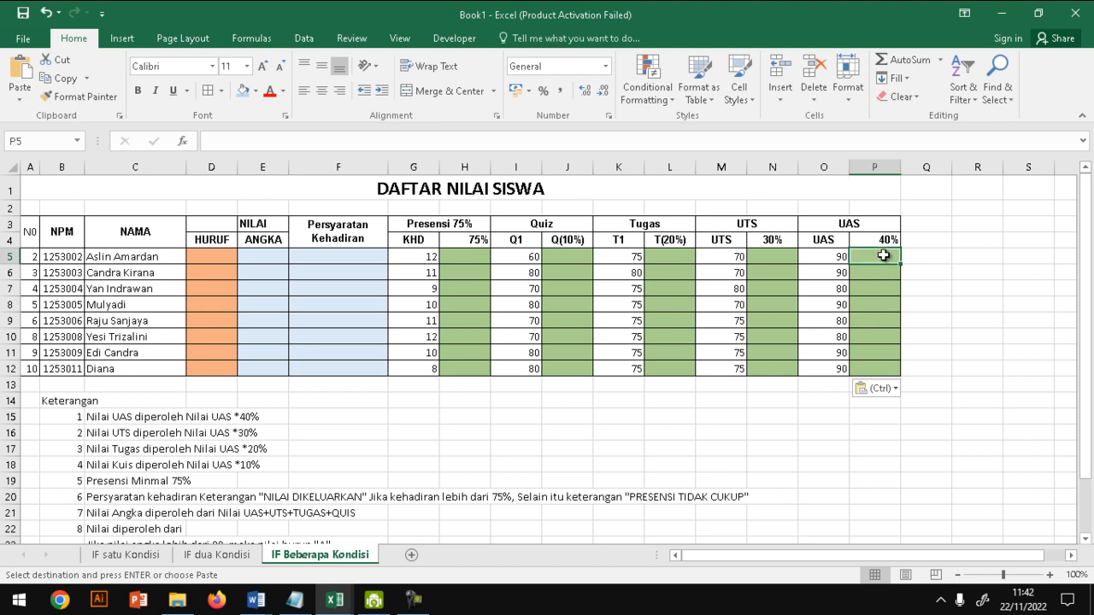
left_click(769, 257)
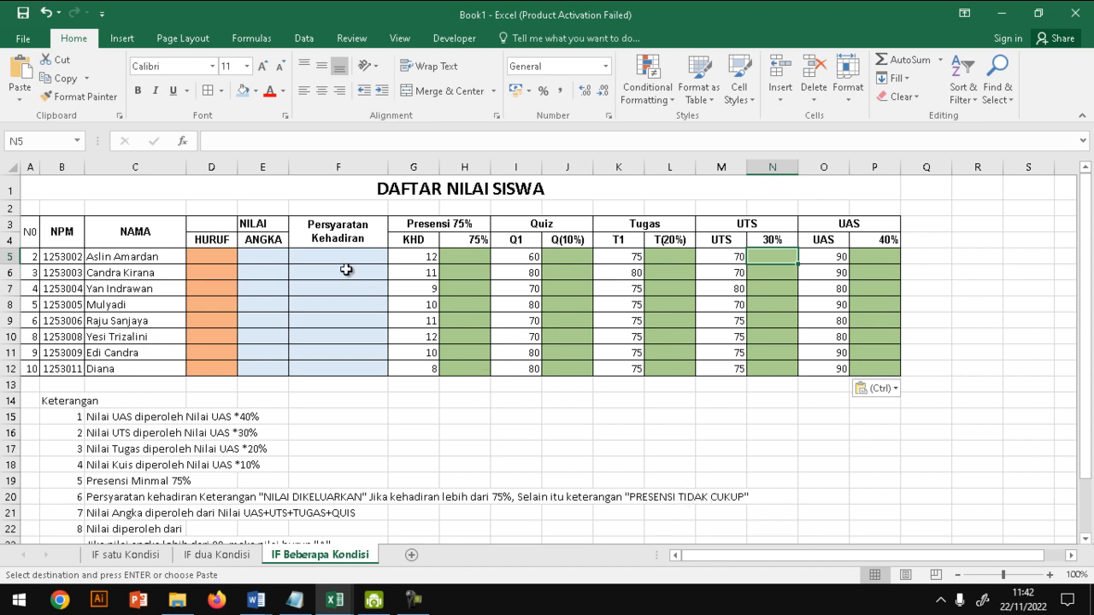
left_click(270, 254)
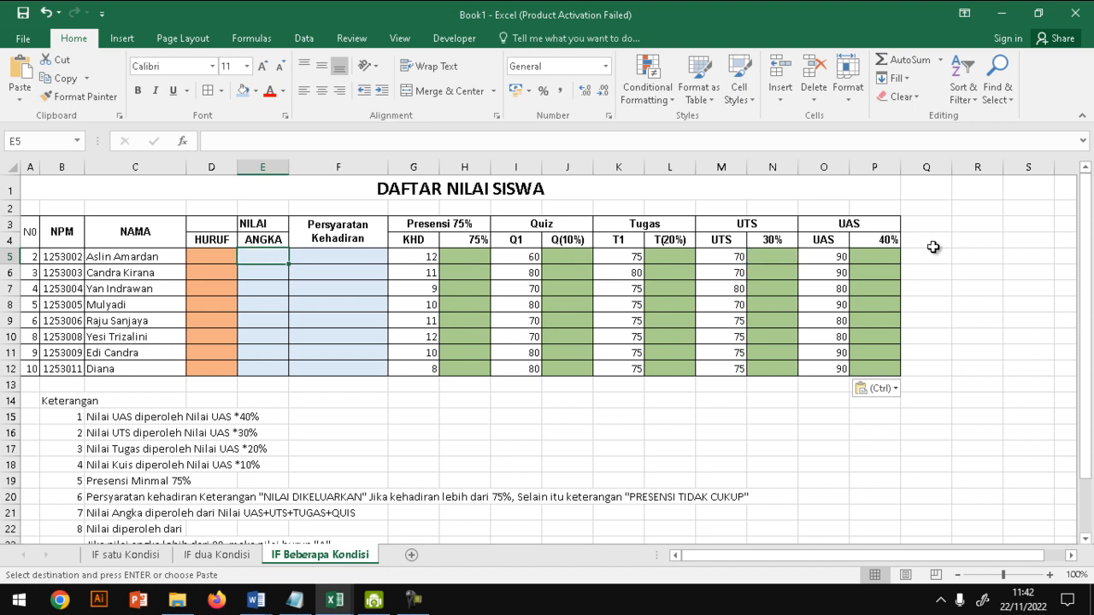
left_click(225, 261)
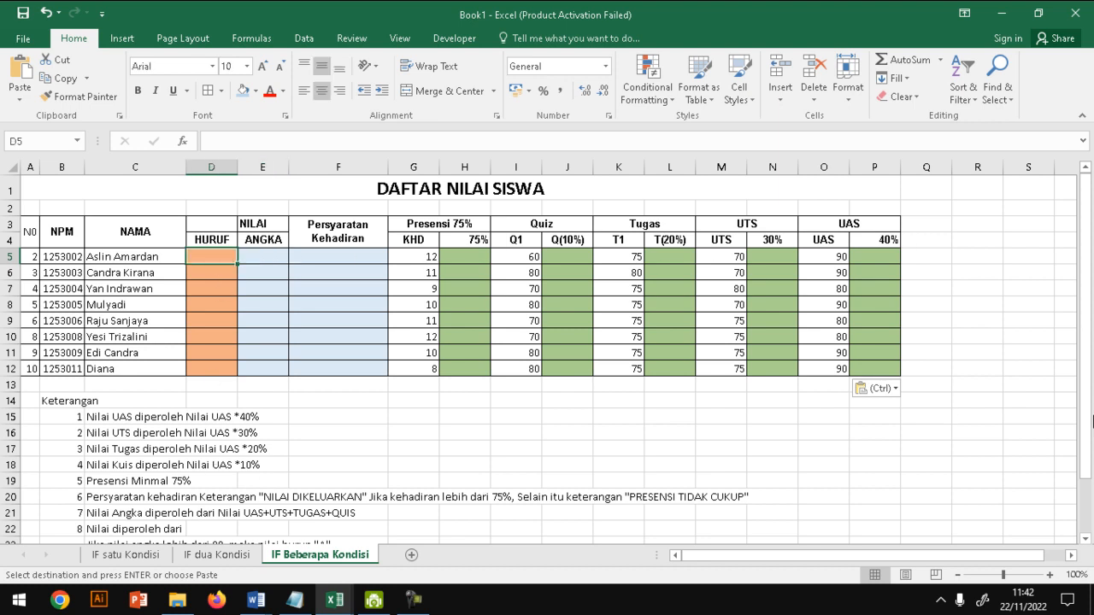
left_click_drag(1092, 402, 1090, 513)
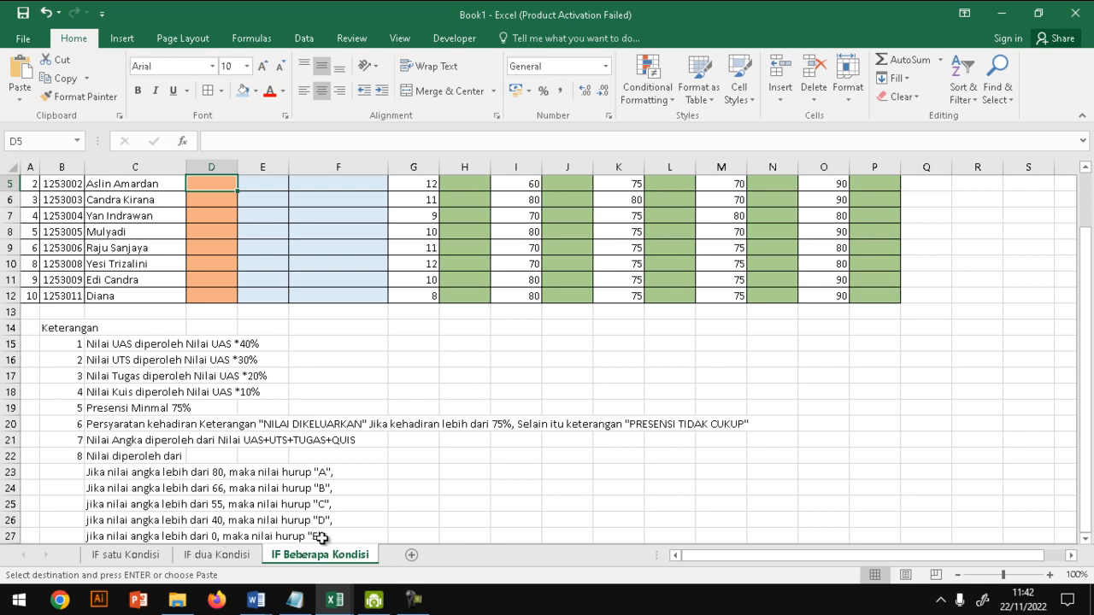
left_click_drag(1074, 478, 1092, 394)
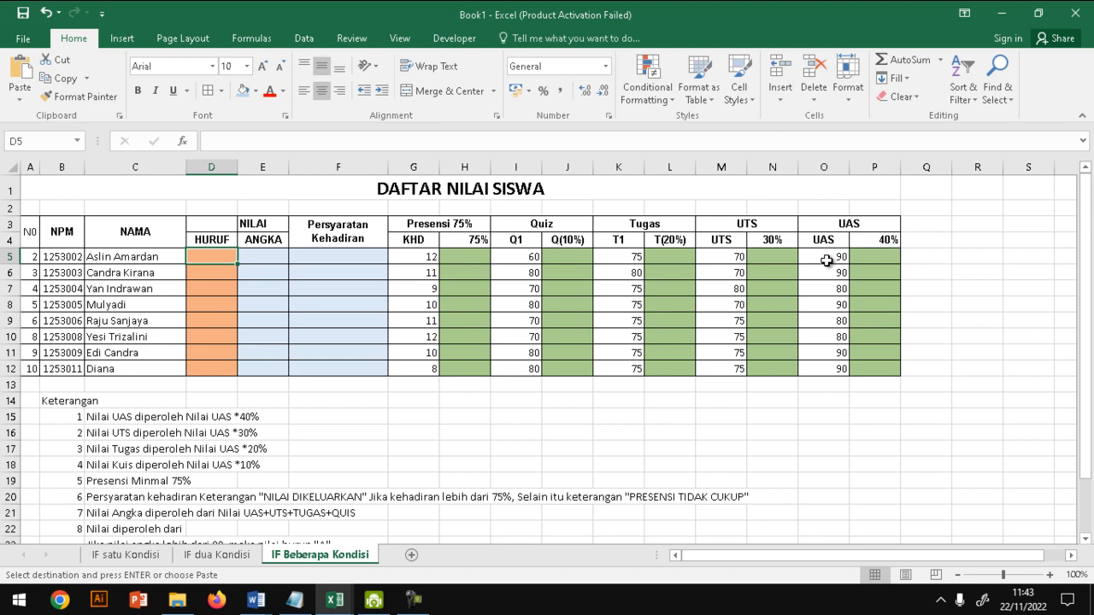
- Calculate the weighted UAS score in P5 with =O5*40% and fill the formula down through P12
left_click(872, 256)
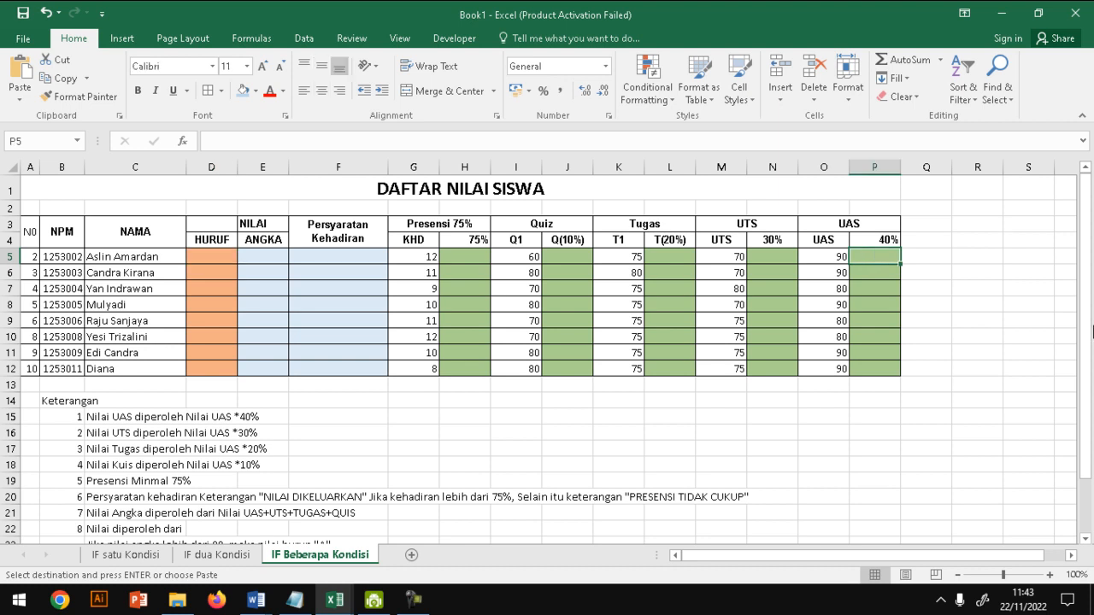
type("=")
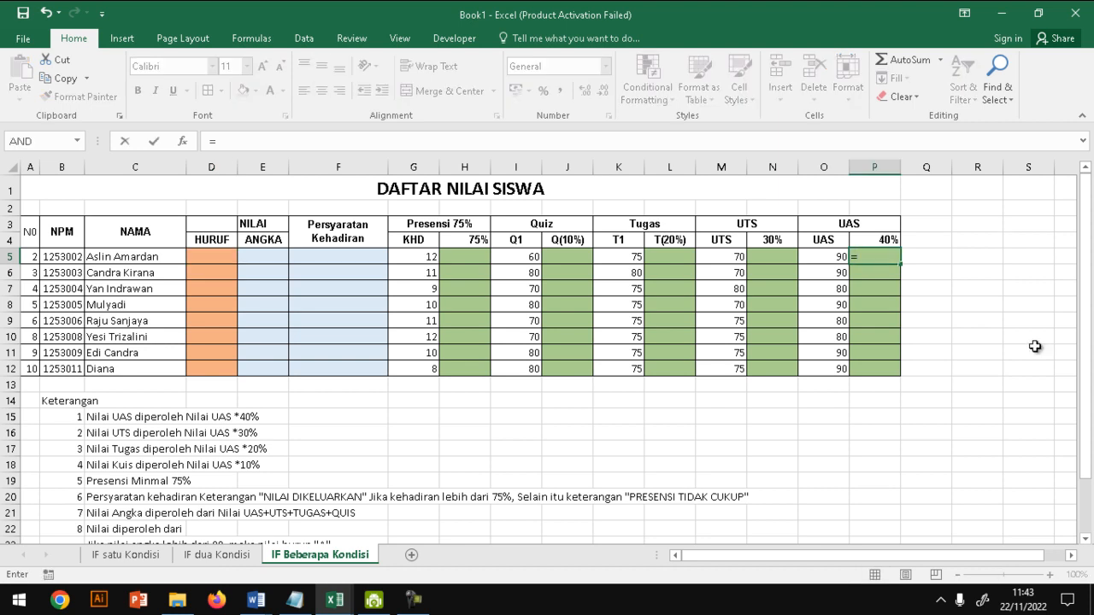
left_click(818, 255)
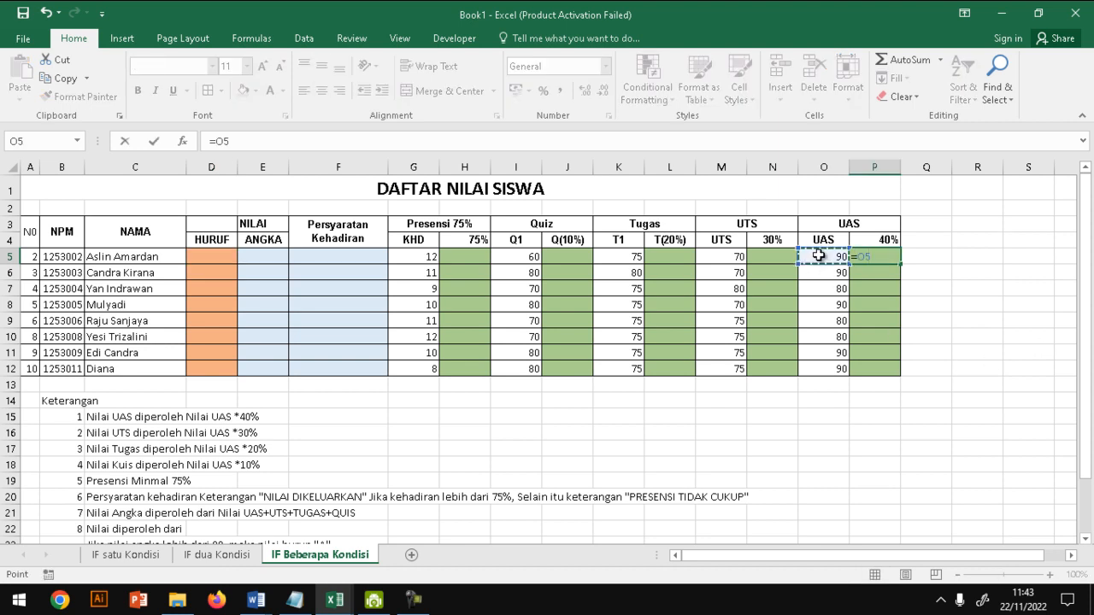
type("*40%")
key("Return")
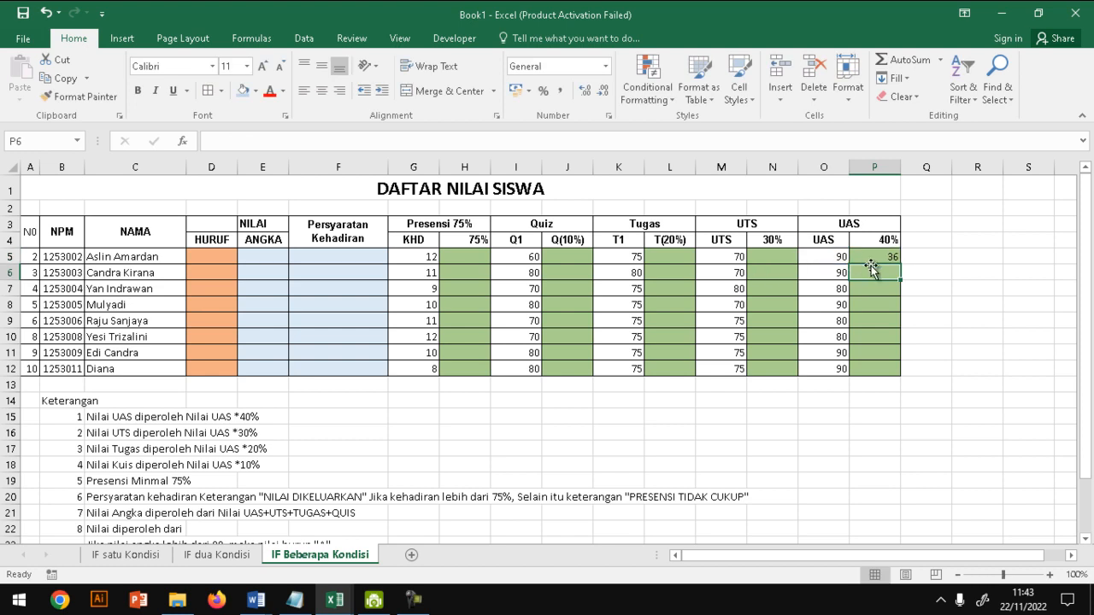
left_click(893, 253)
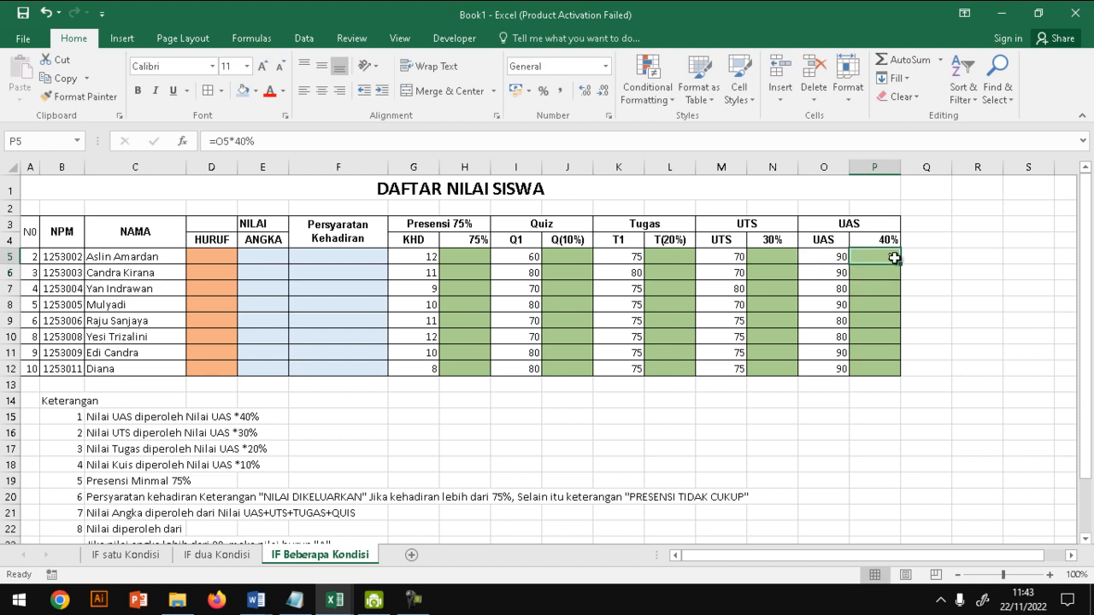
left_click_drag(901, 266, 911, 373)
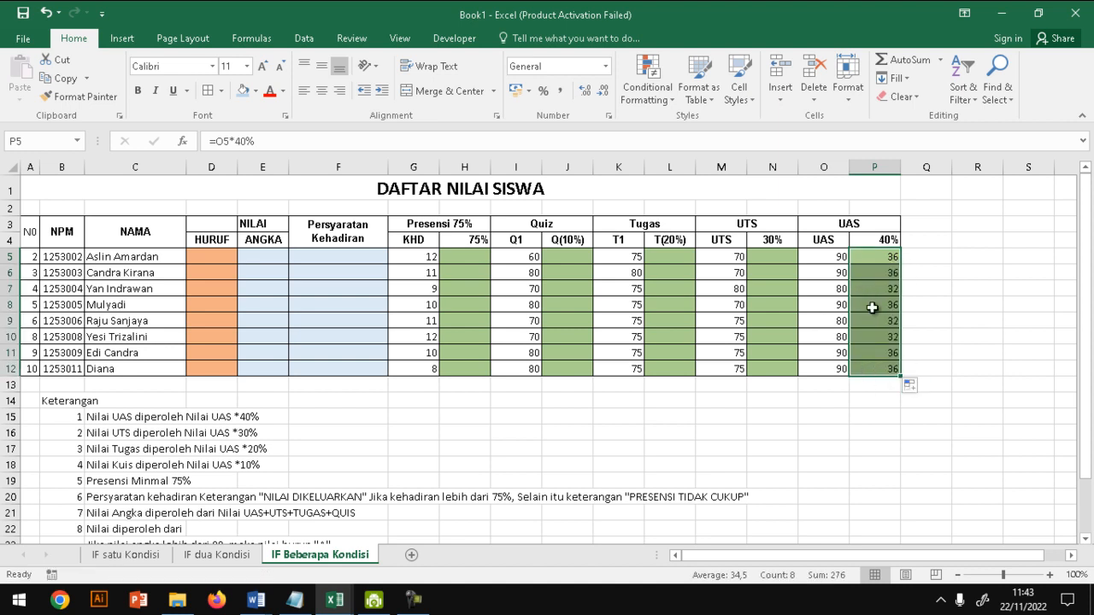
- Calculate the weighted UTS score in N5 with =M5*30% and fill the formula down through N12
left_click(769, 255)
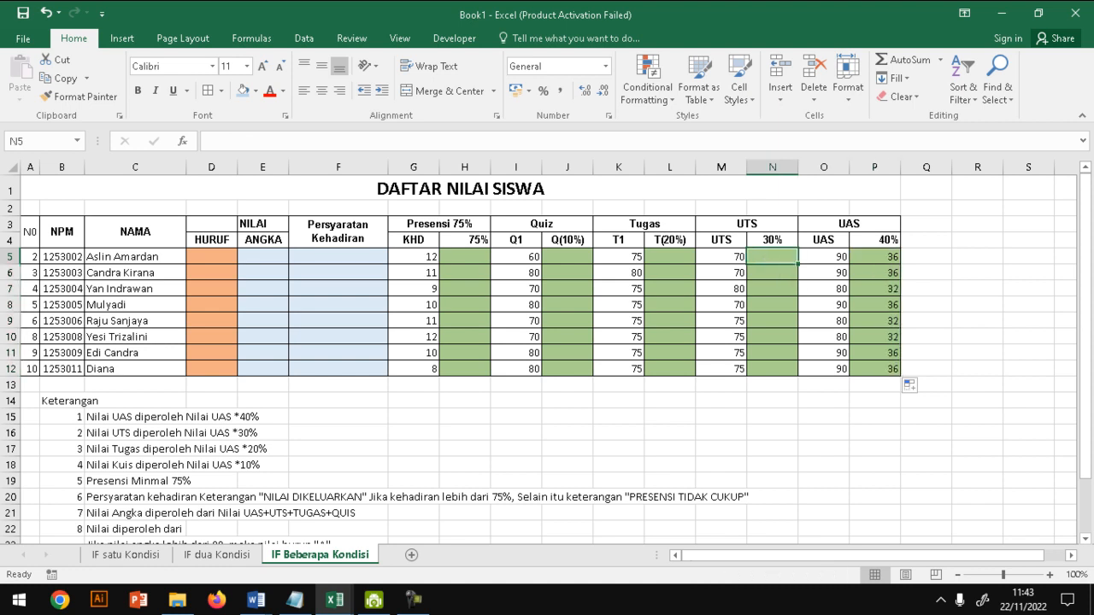
type("=")
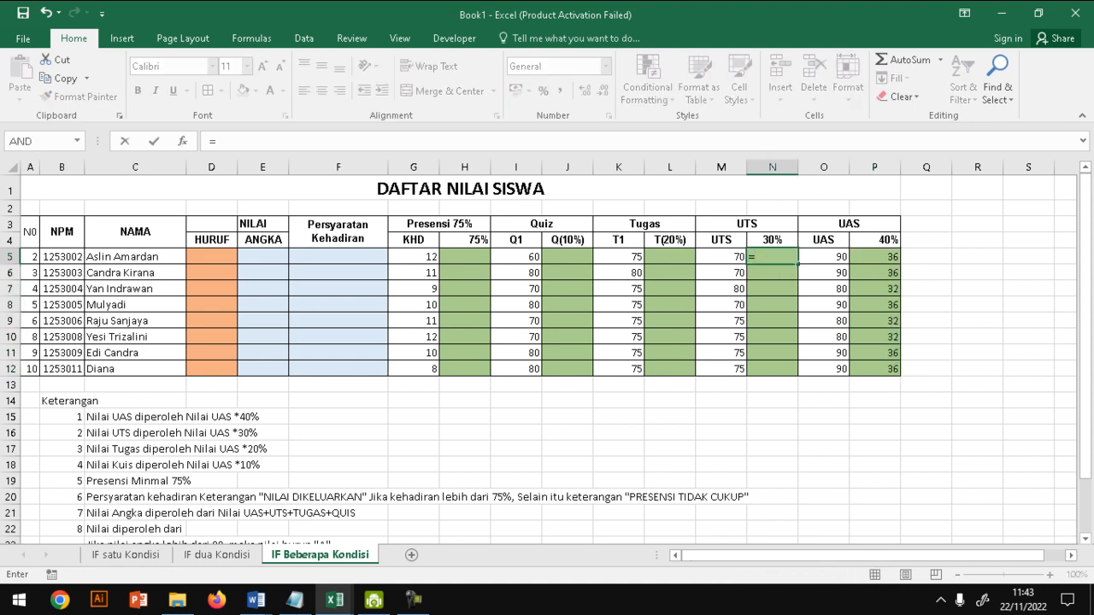
left_click(733, 258)
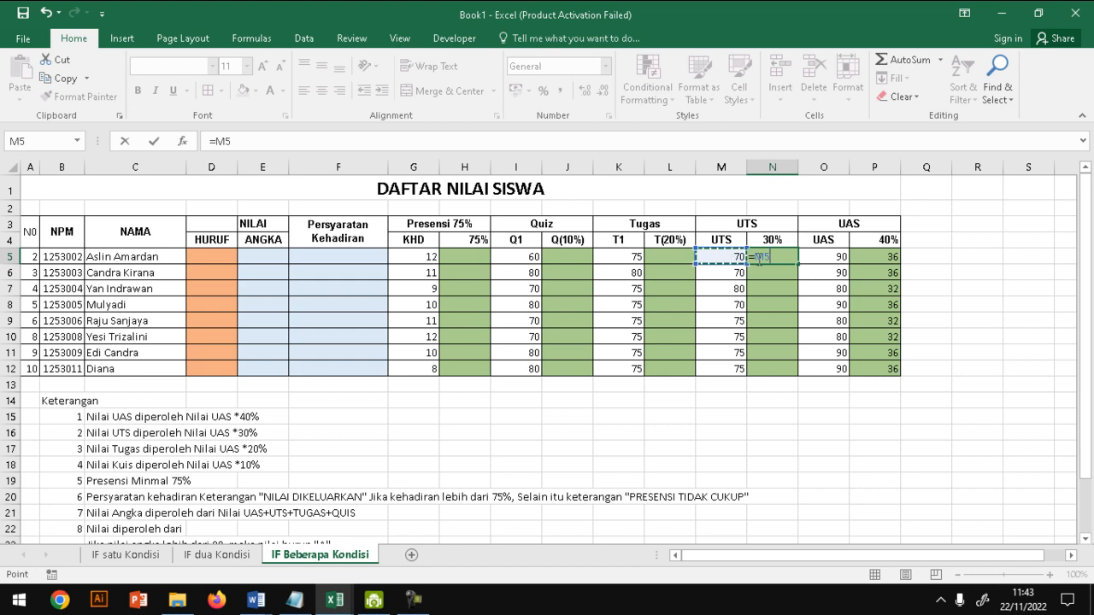
type("*30%")
key("Return")
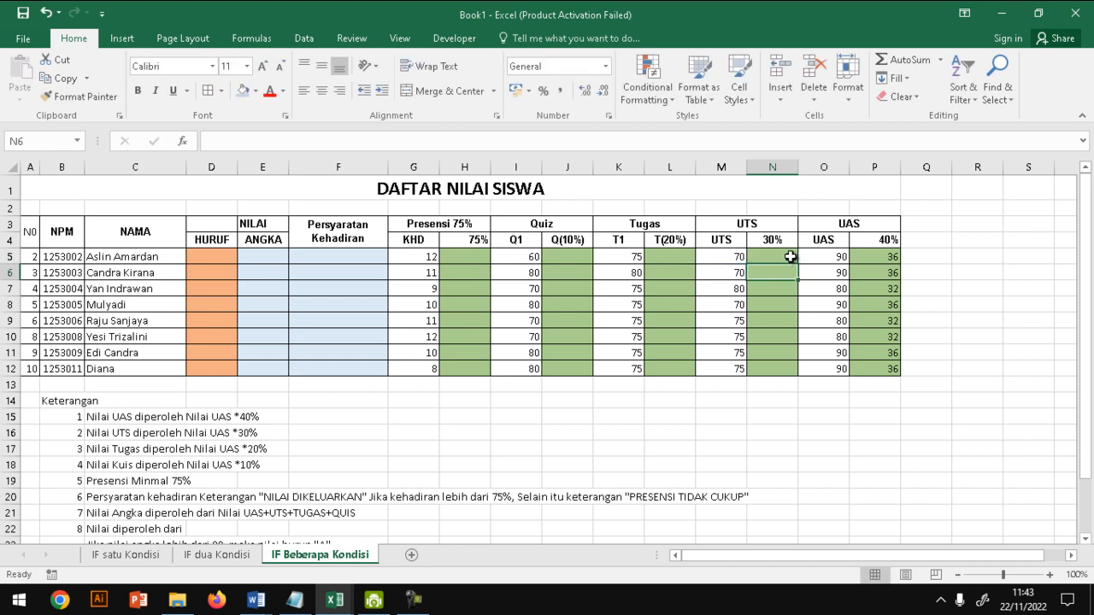
left_click(784, 256)
left_click_drag(798, 264, 810, 376)
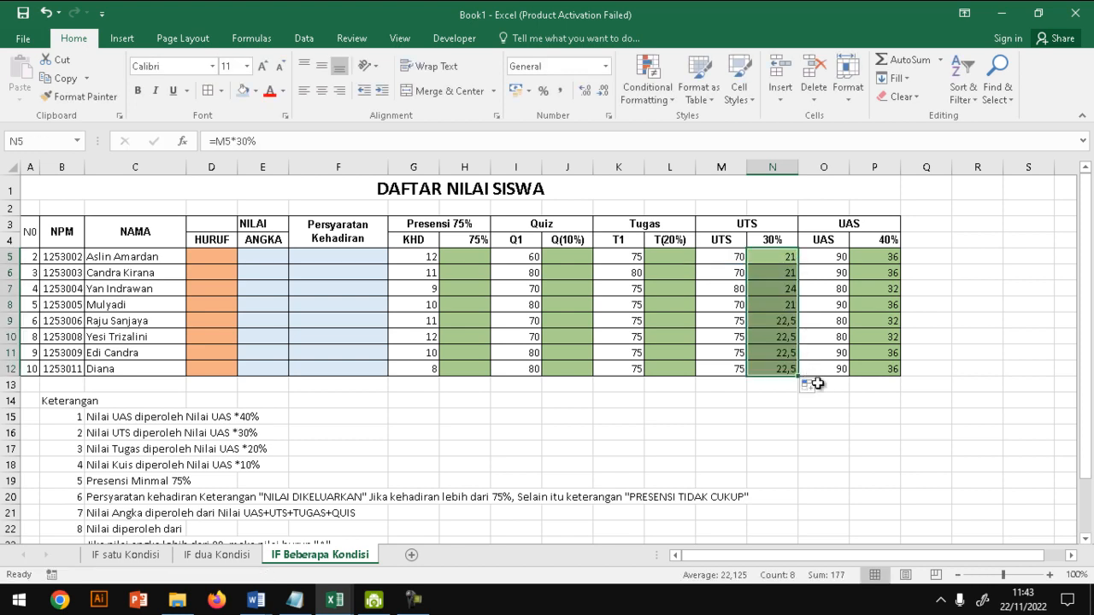
- Calculate the weighted Tugas score in L5 with =K5*20% and fill the formula down through L12
left_click(668, 260)
type("=")
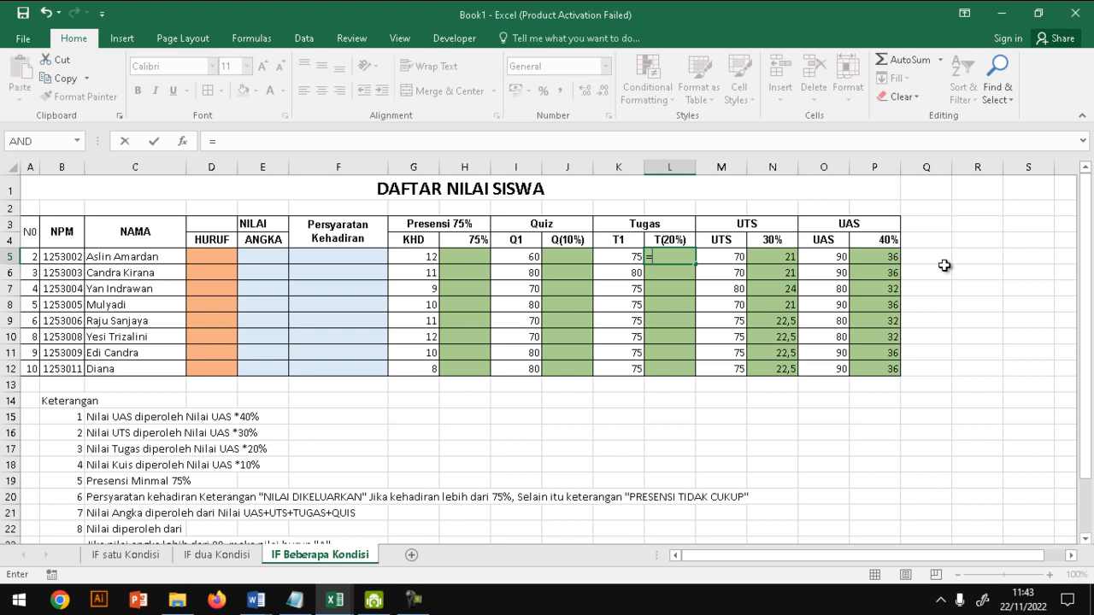
left_click(618, 258)
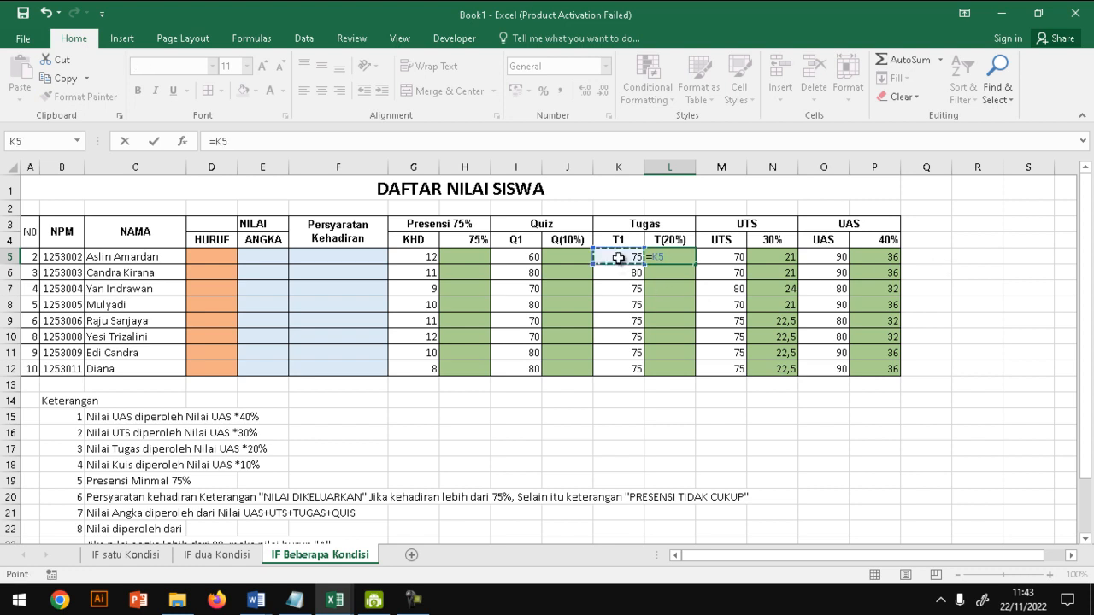
type("*20%")
key("Return")
left_click(658, 256)
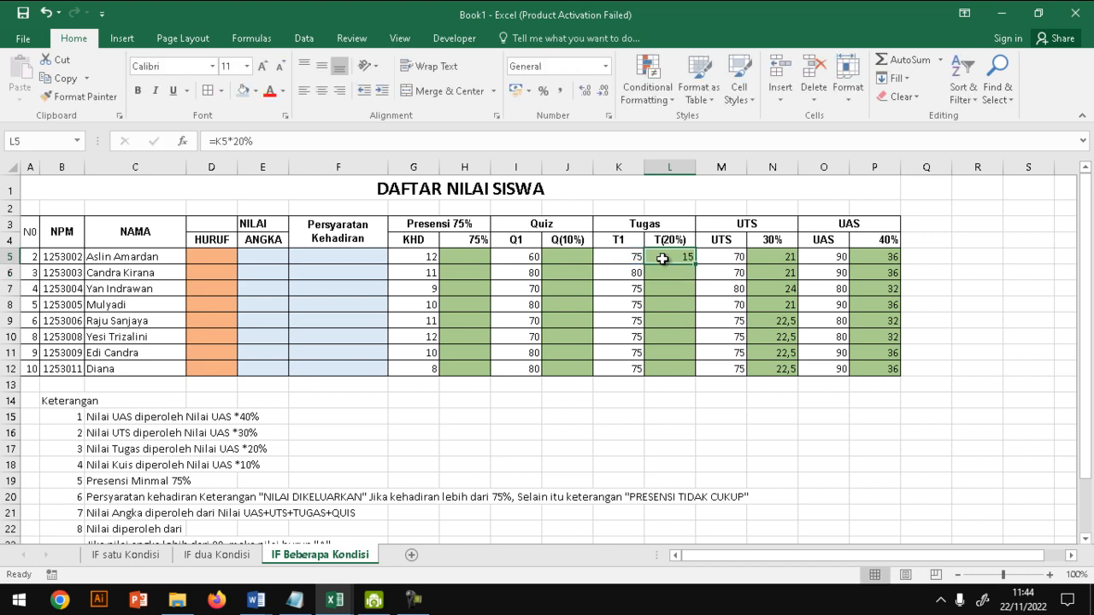
left_click_drag(696, 280, 703, 388)
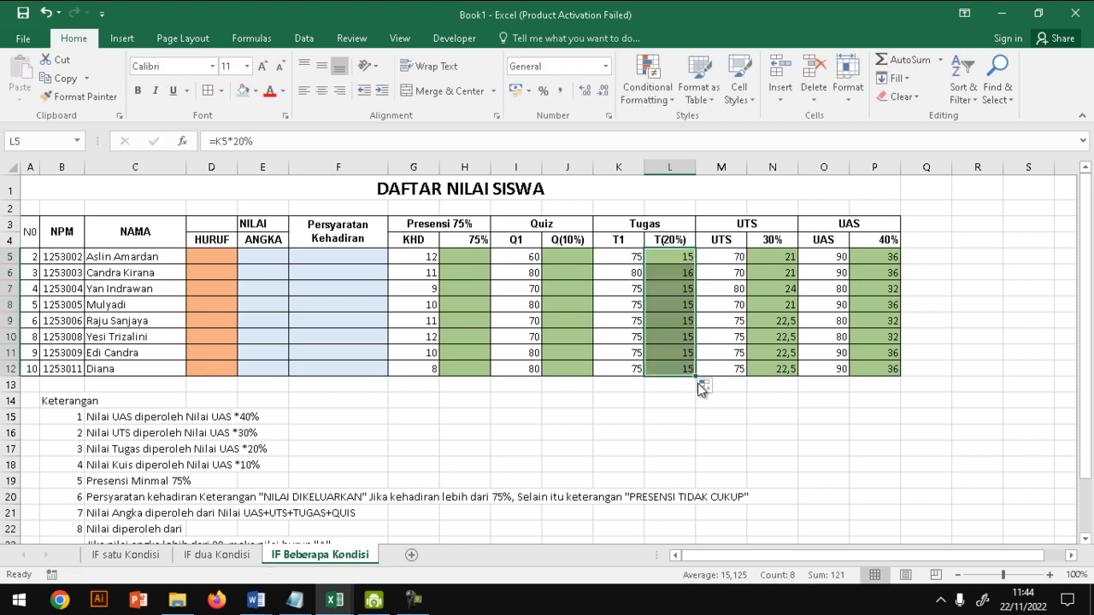
- Calculate the weighted Quiz score in J5 with =I5*10% and fill the formula down through J12
left_click(565, 256)
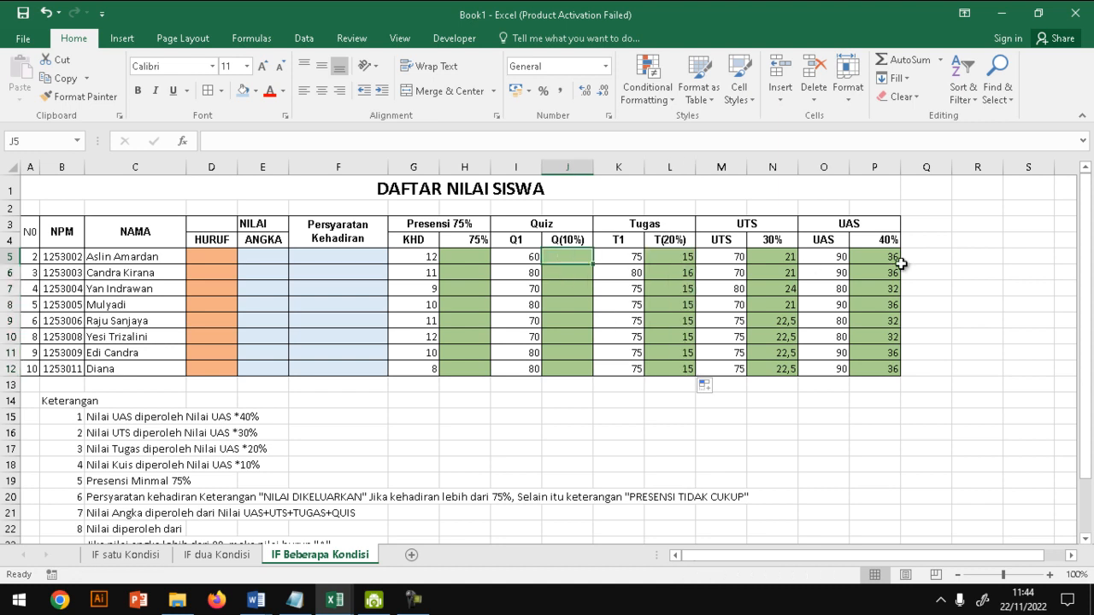
type("=")
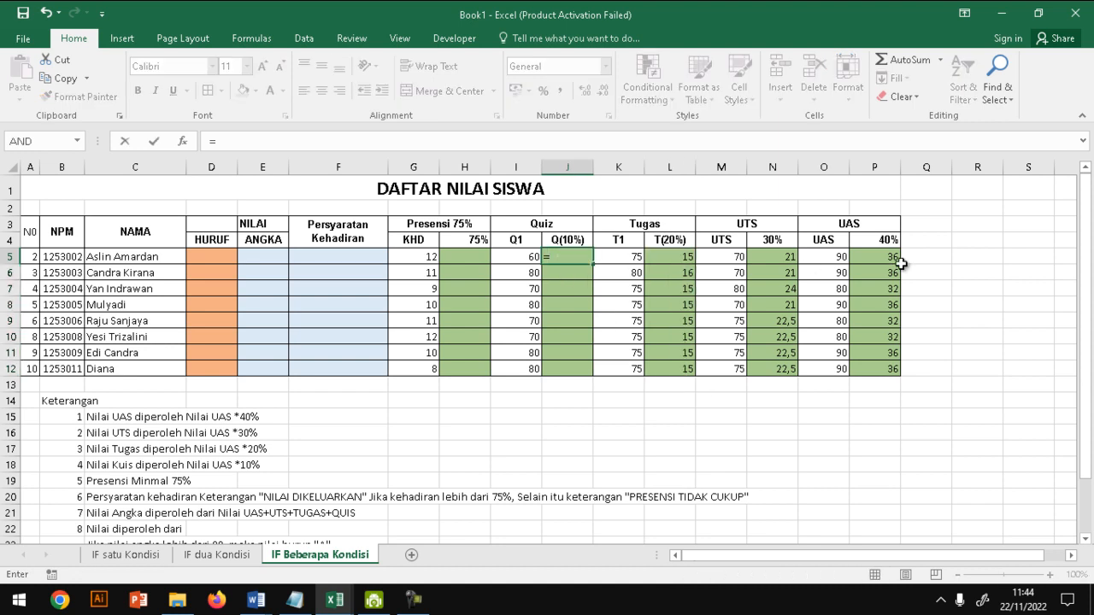
type("(")
key("BackSpace")
left_click(518, 255)
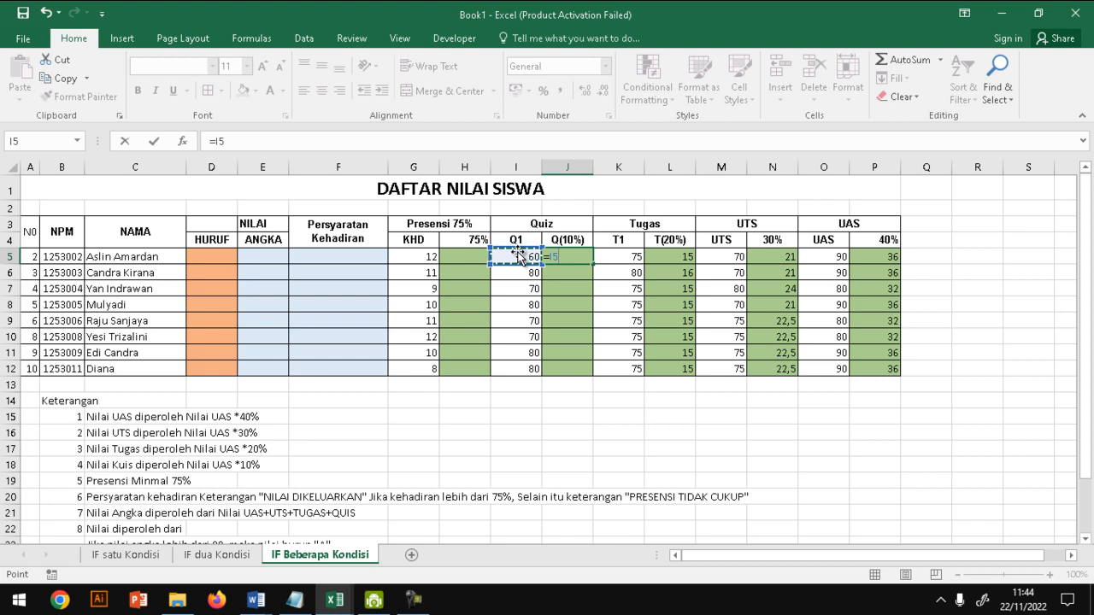
type("*10%")
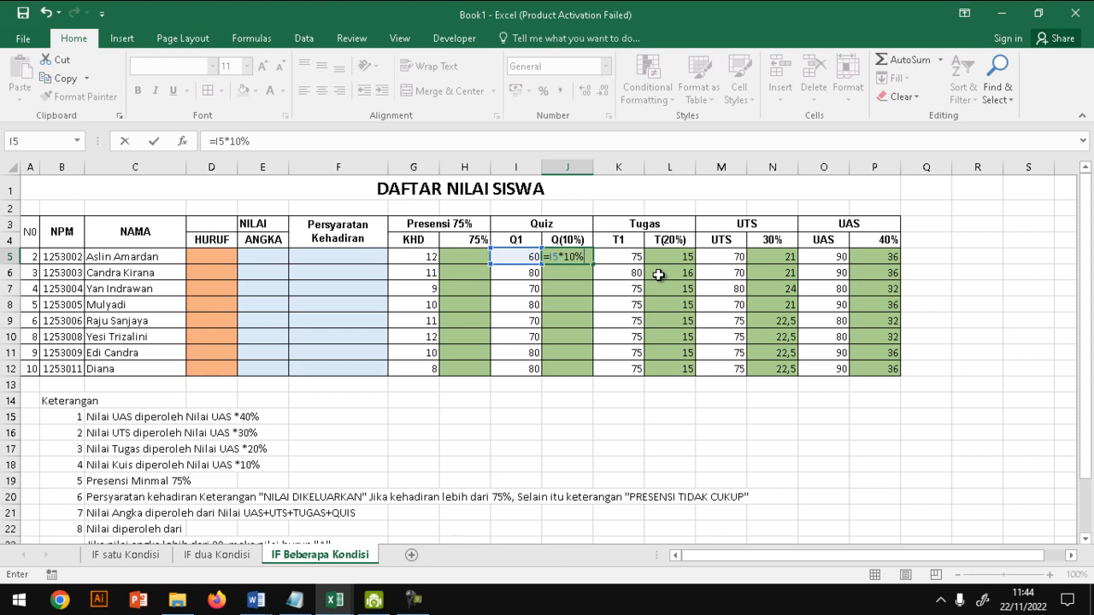
key("Return")
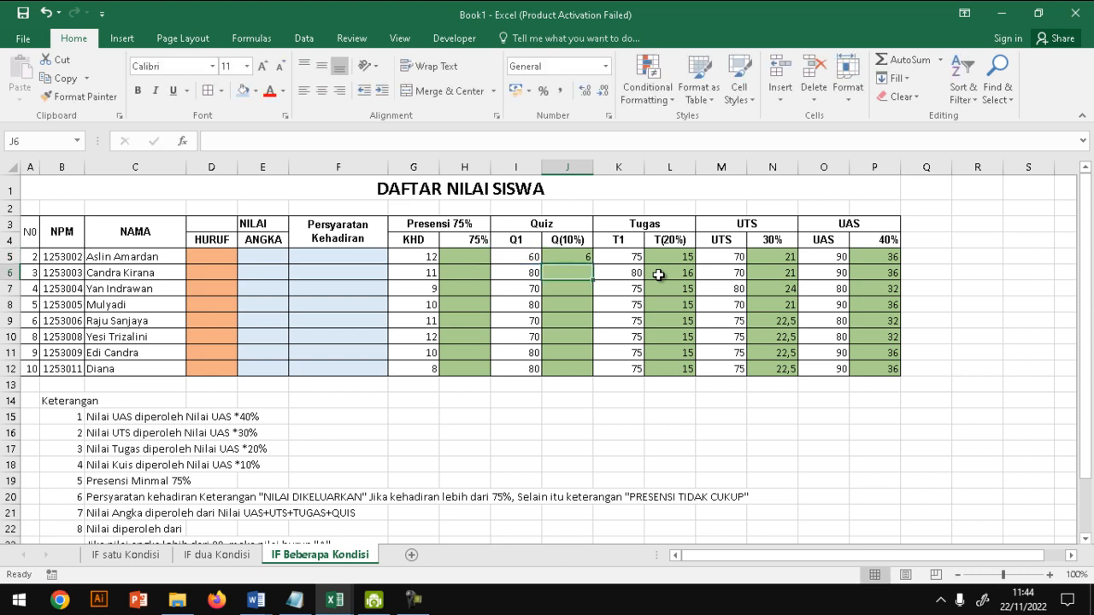
left_click(585, 260)
left_click_drag(593, 268, 601, 381)
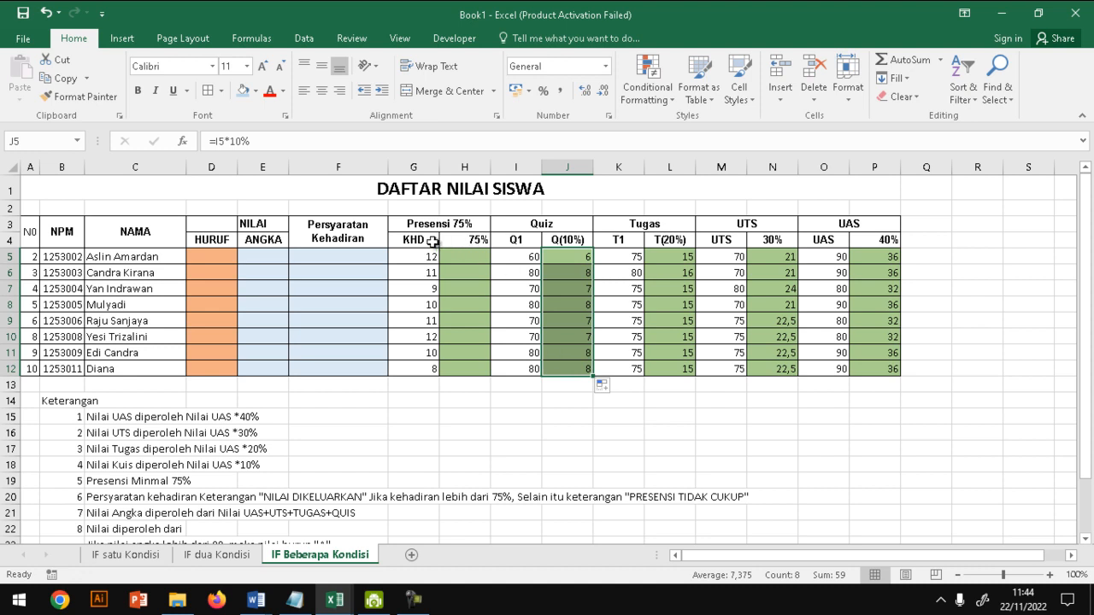
- Begin the attendance percentage formula in H5 by dividing the KHD value by 12, =(G5/12
left_click(471, 259)
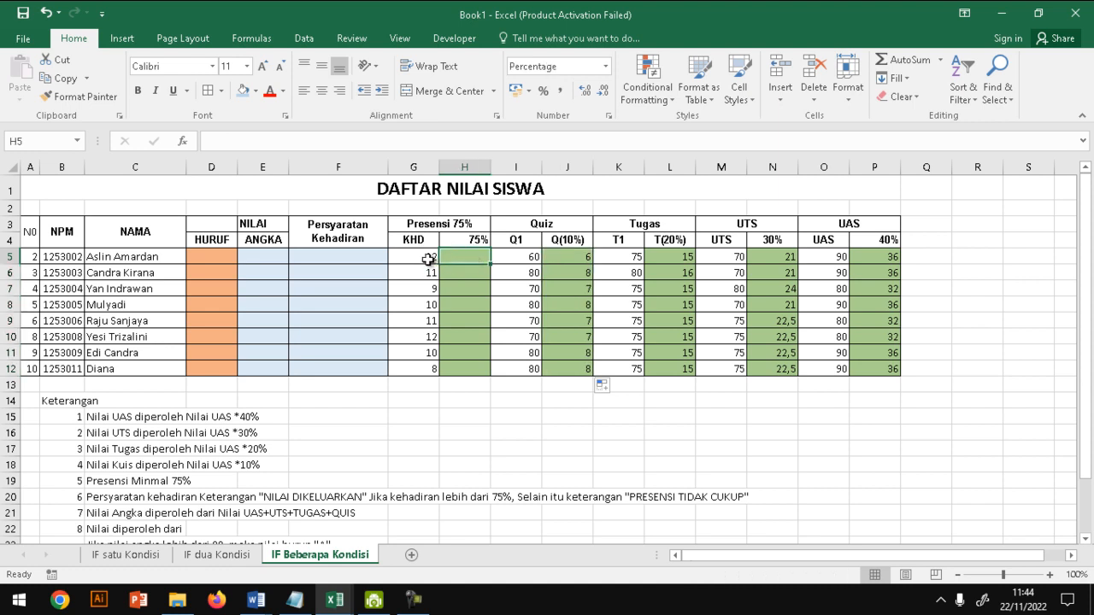
left_click(432, 259)
left_click(453, 259)
type("=")
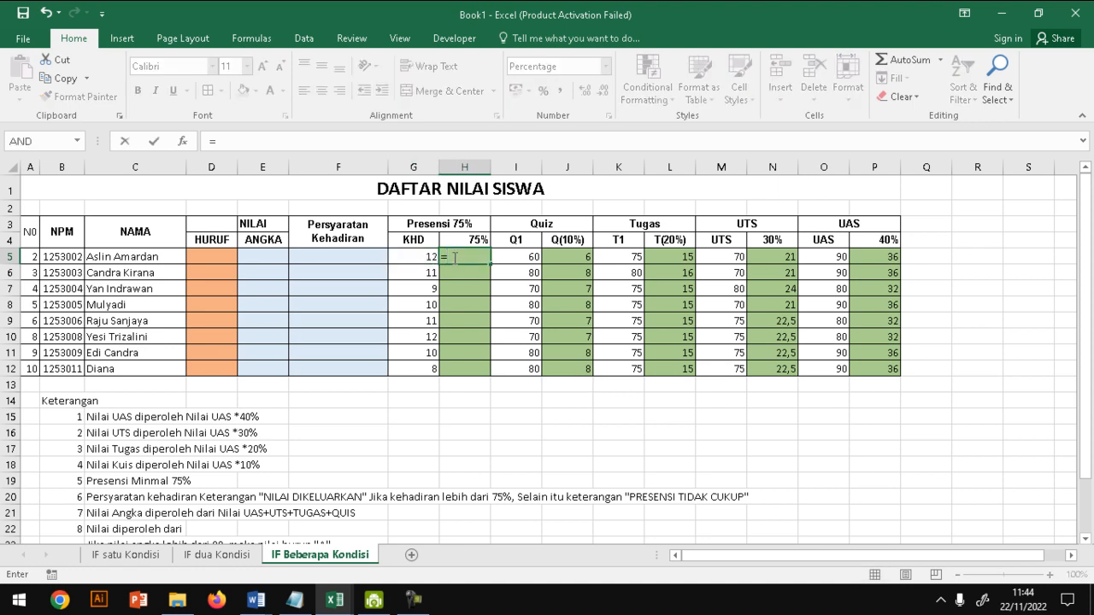
left_click(432, 260)
key("BackSpace")
key("BackSpace")
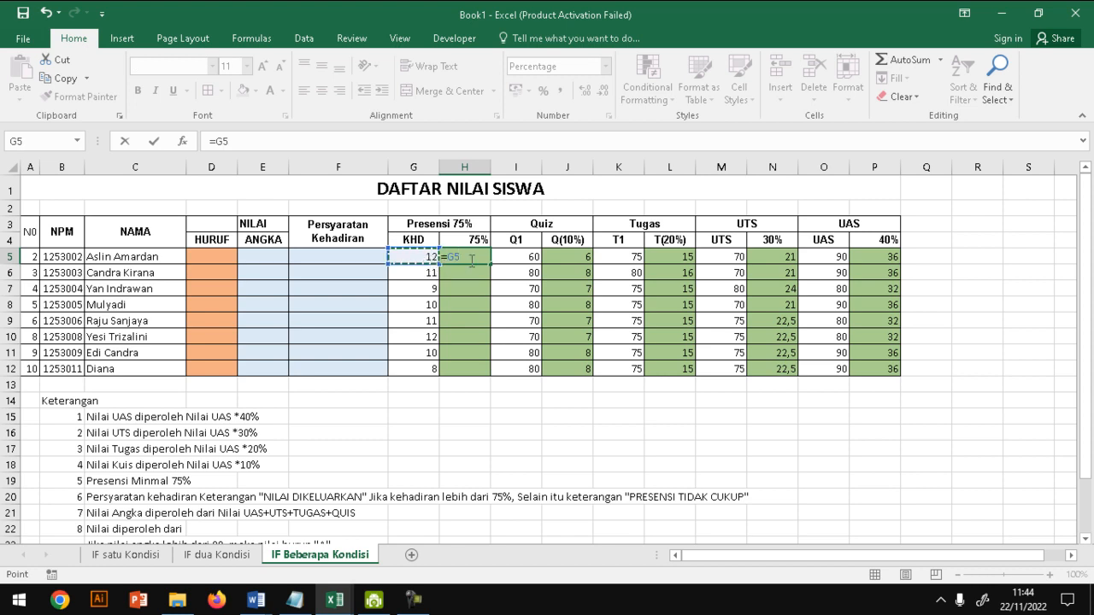
type("(")
left_click(423, 258)
type("/12")
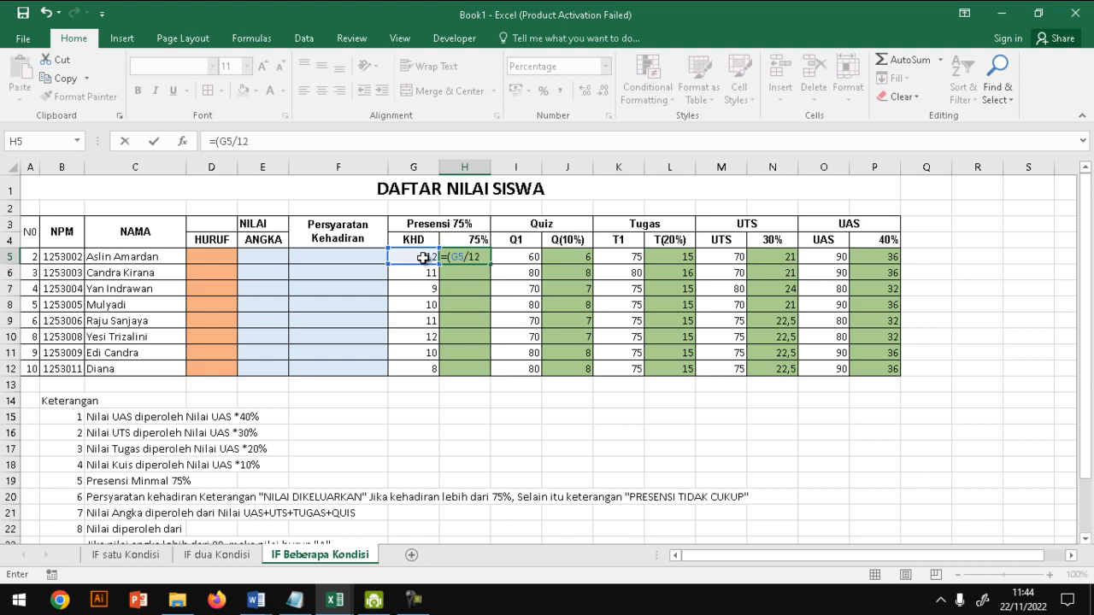
- Close the bracket in the H5 formula and multiply by 100%, so it reads =(G5/12)*100%
type(")%10")
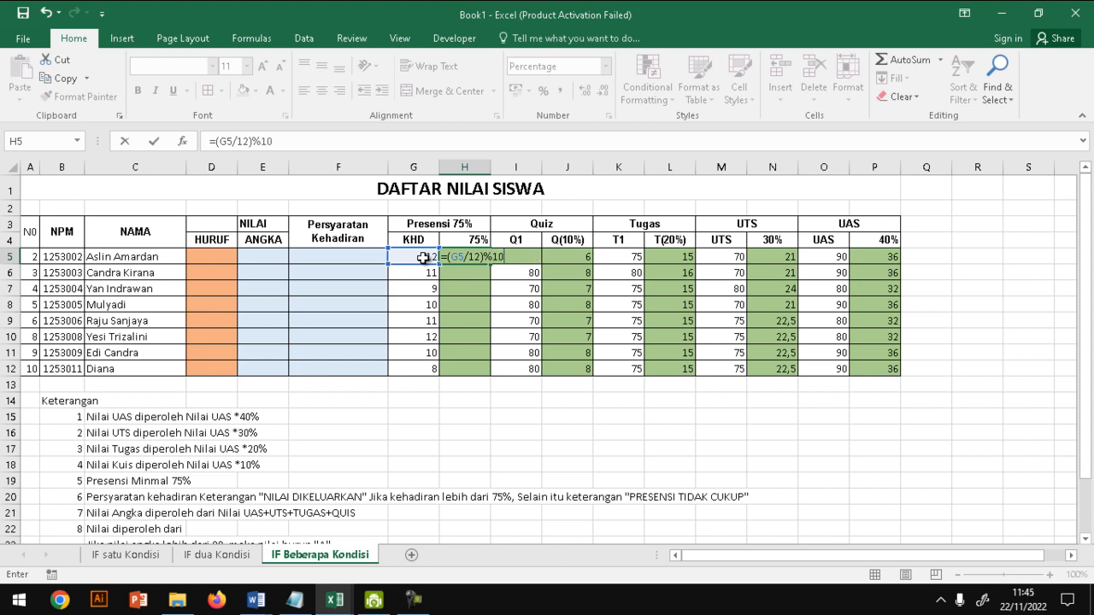
type("0%")
key("BackSpace")
key("BackSpace")
key("BackSpace")
key("BackSpace")
key("BackSpace")
type("*100%")
key("Return")
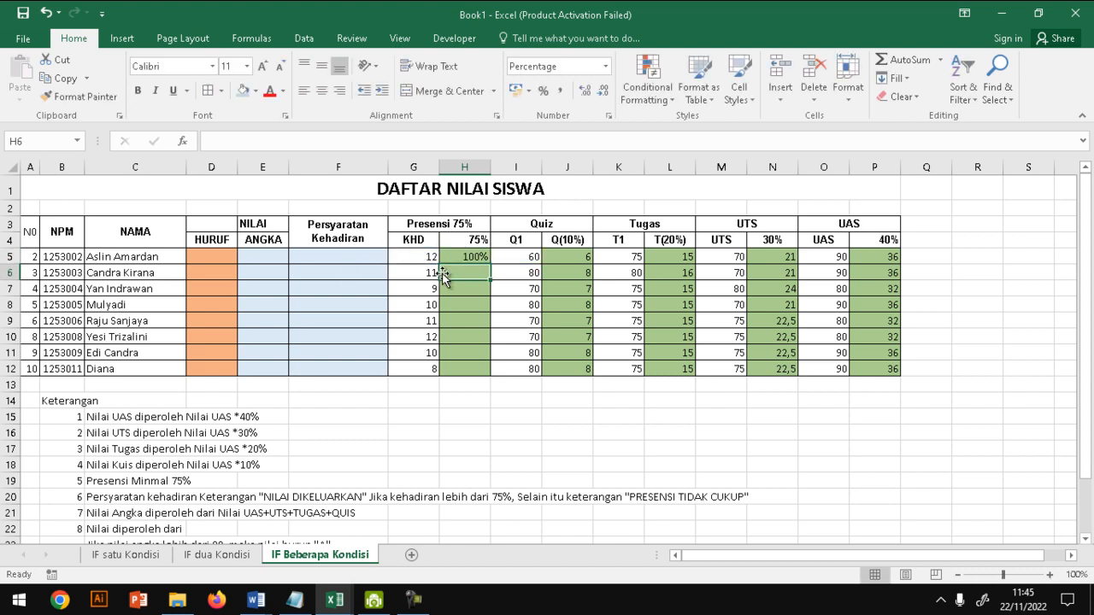
- Fill the attendance percentage formula from H5 down through H12
left_click(468, 258)
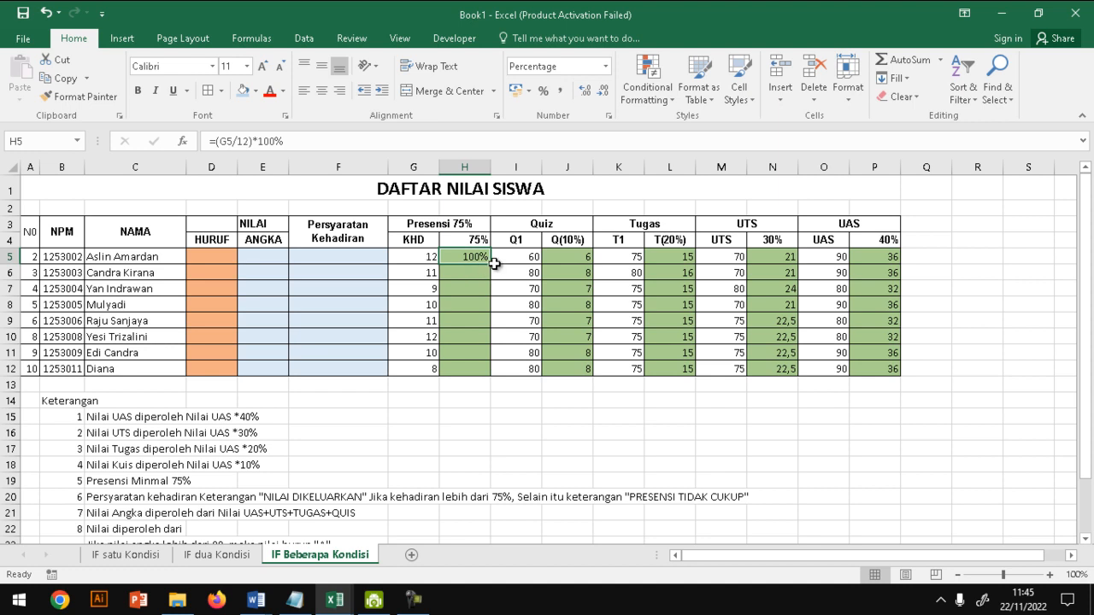
left_click_drag(494, 265, 496, 376)
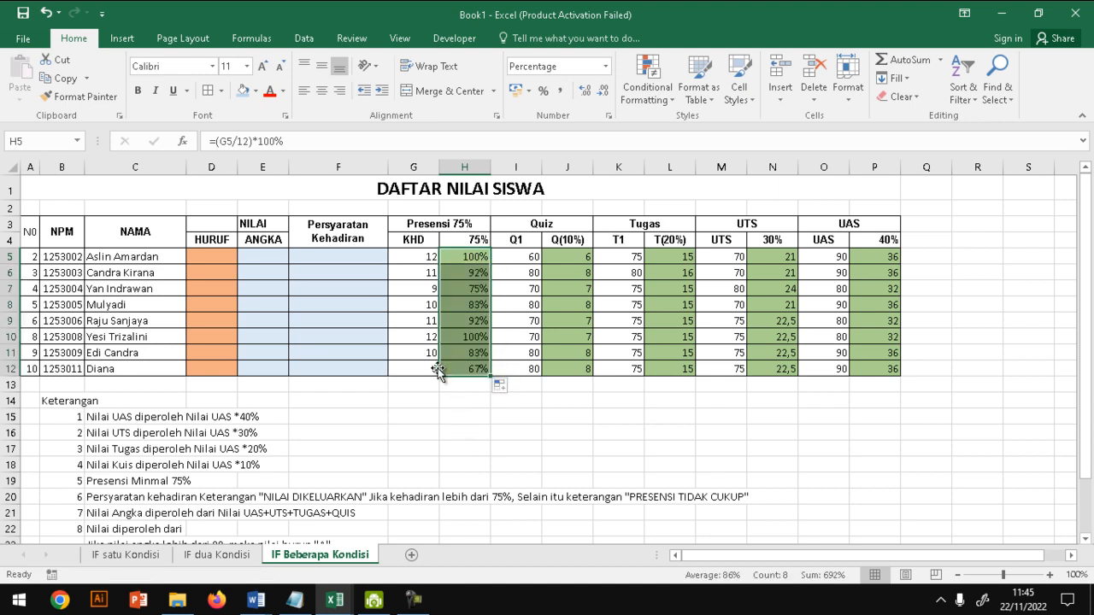
left_click(449, 333)
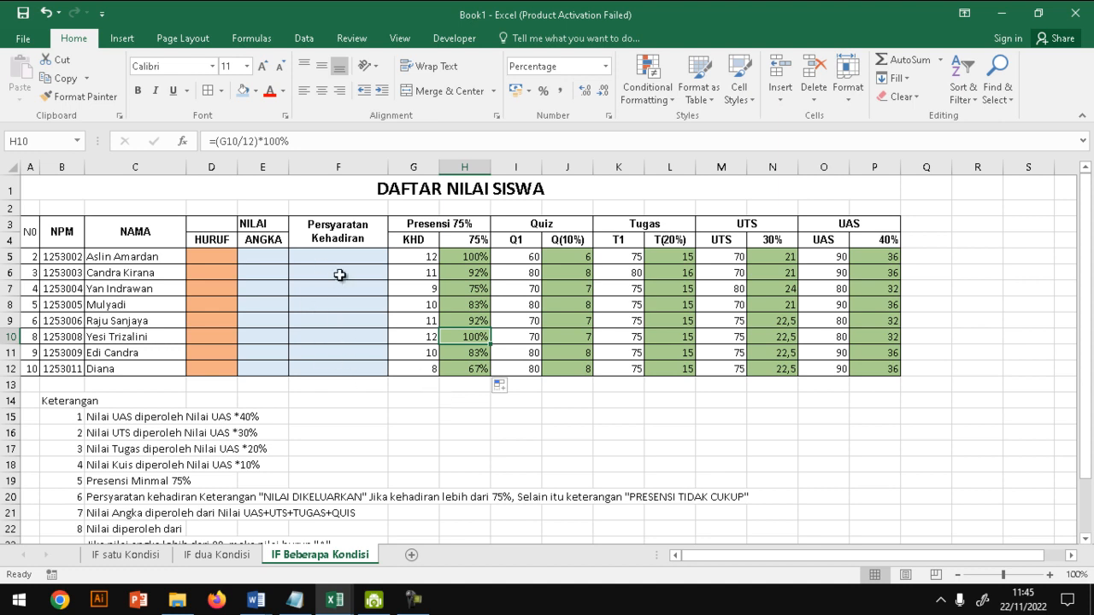
- Begin the attendance requirement formula in F5, testing H5>=75% and returning "NILAI DIKELUARKAN" when true
left_click(341, 258)
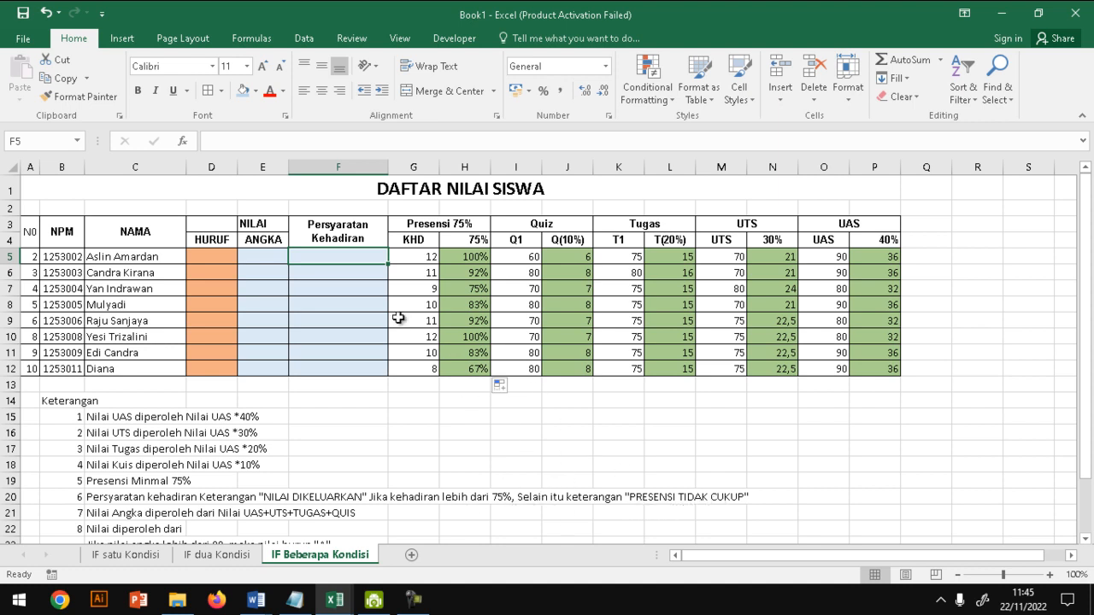
type("=")
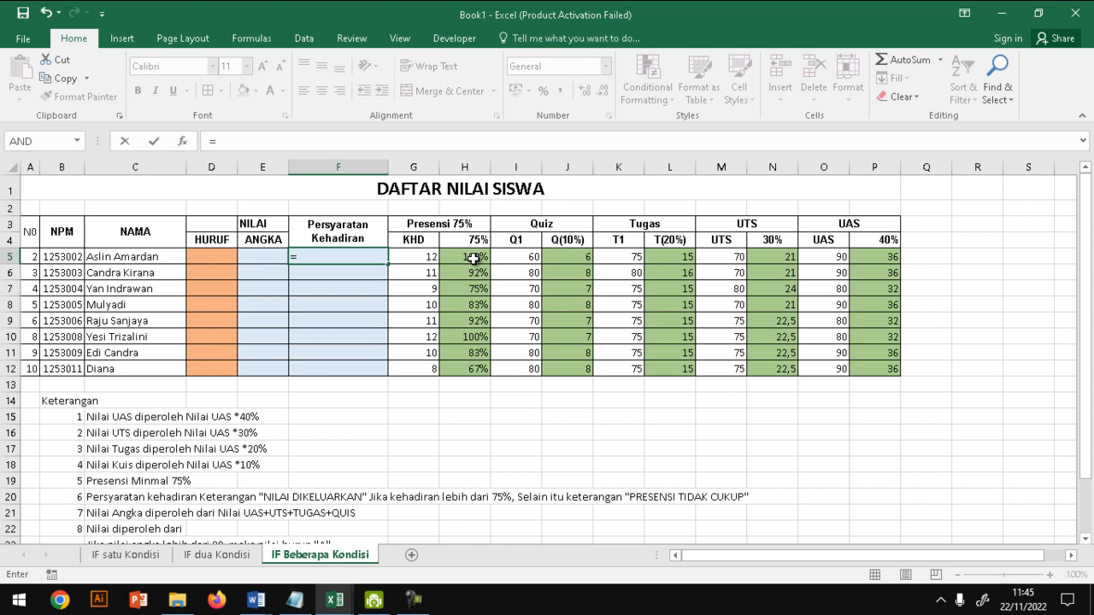
type("IF")
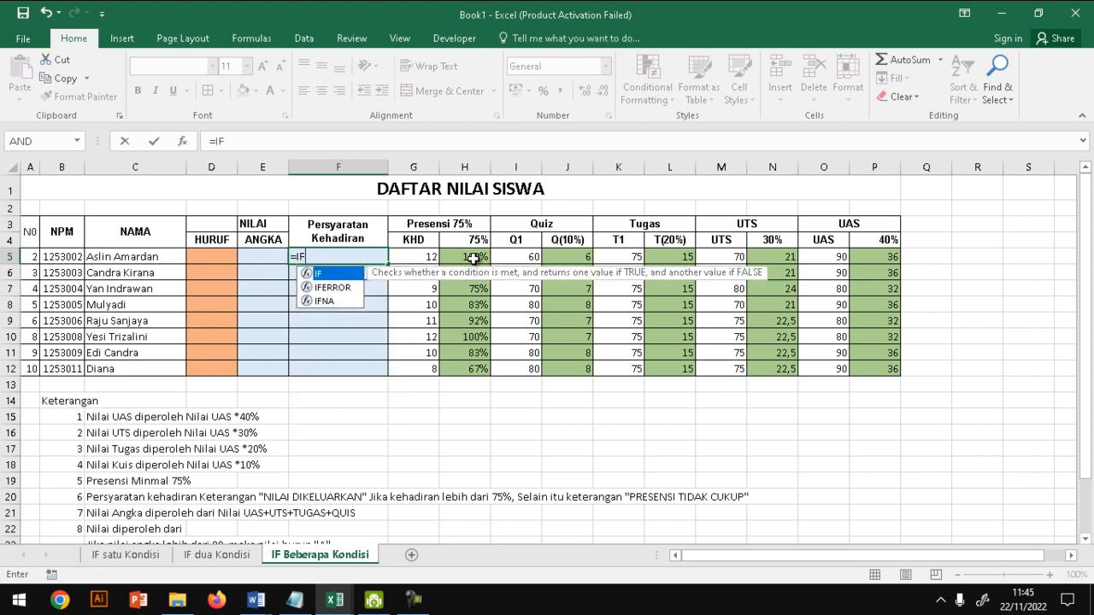
type("(")
left_click(473, 258)
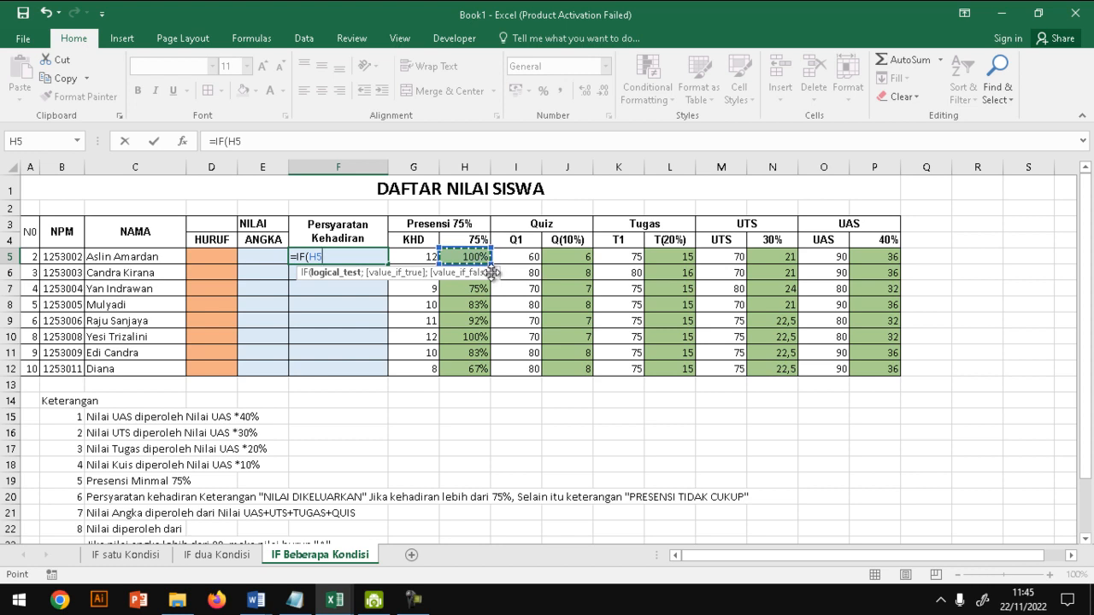
type(">=75%;")
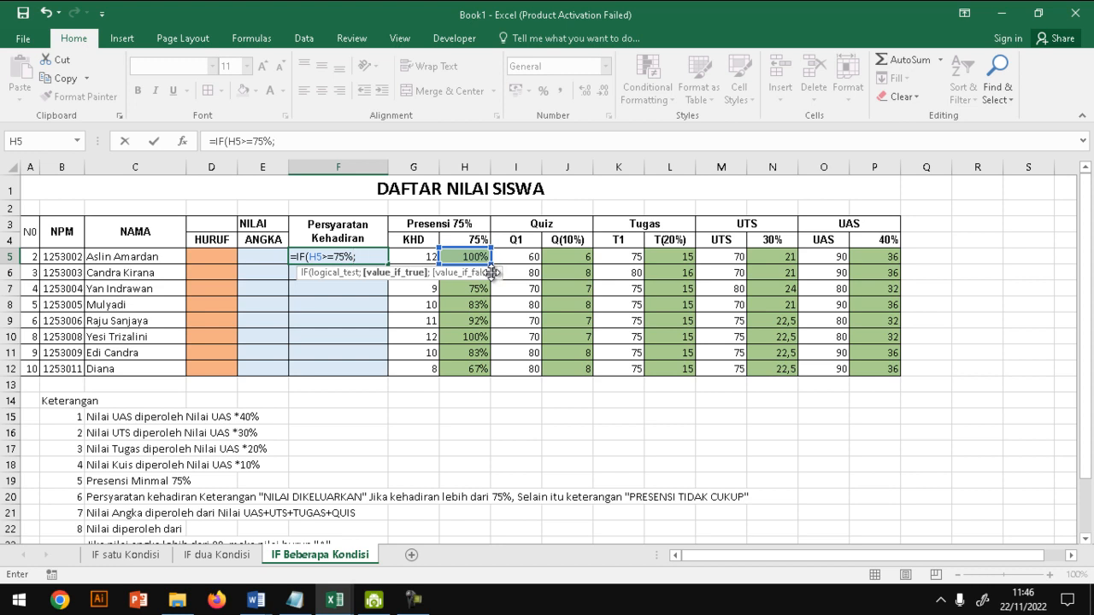
type("n")
key("BackSpace")
type("\"NILAI DIKELUA")
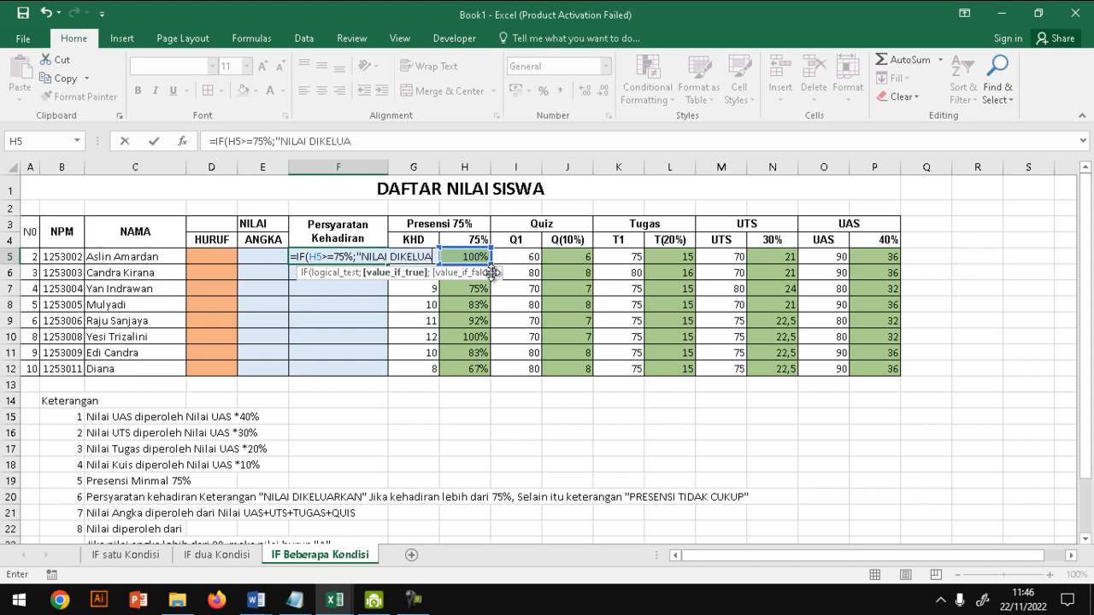
type("RKAN\";")
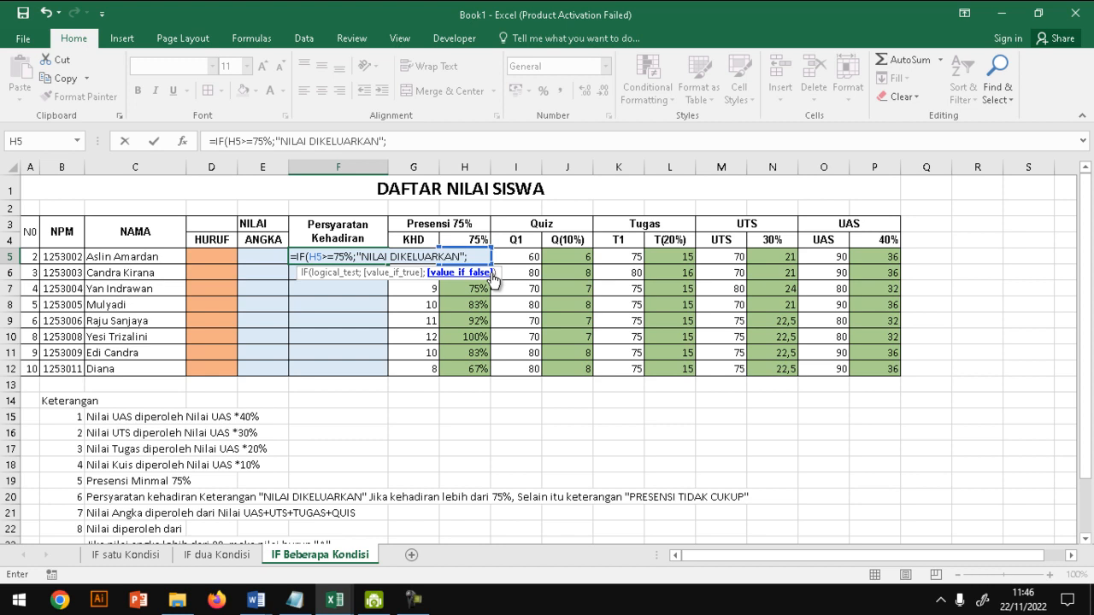
- Add "PRESENSI TIDAK CUKUP" as the false result of the F5 IF formula and complete the formula
type("p")
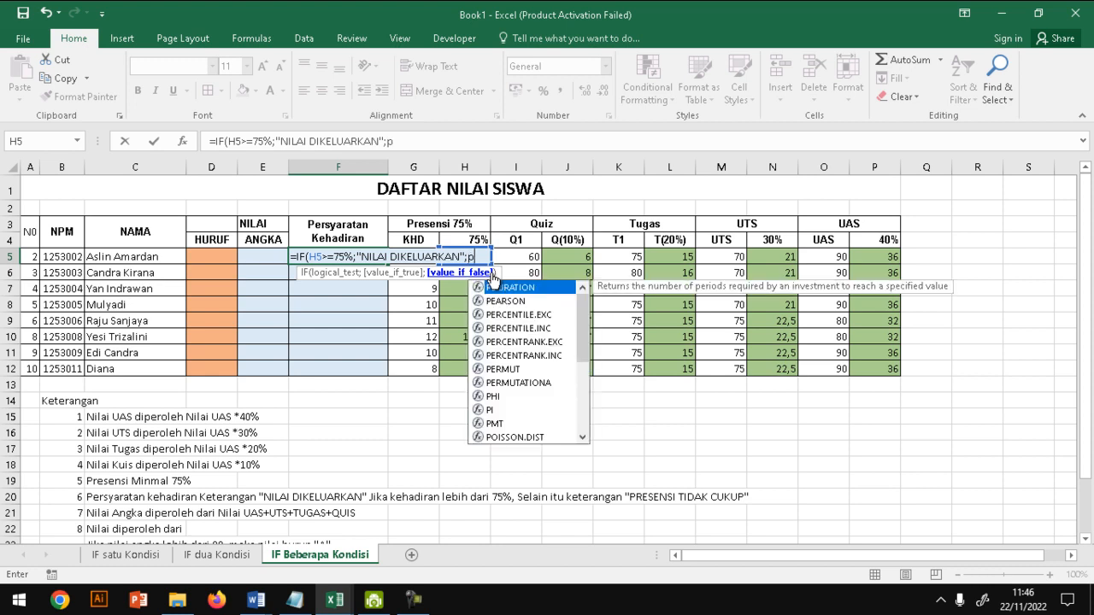
key("BackSpace")
type("\"")
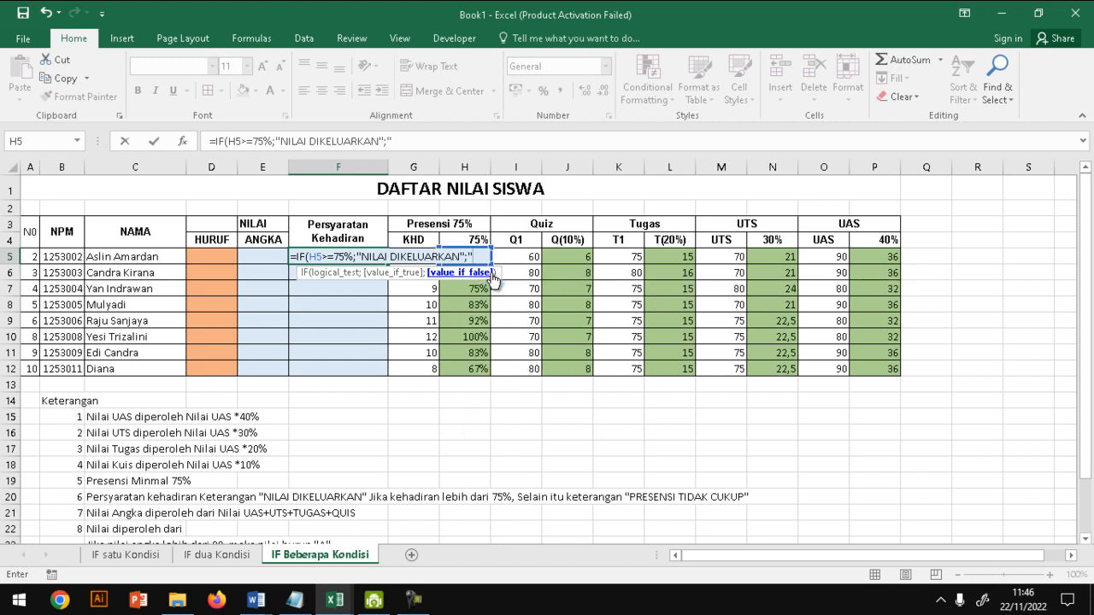
type("PRESE")
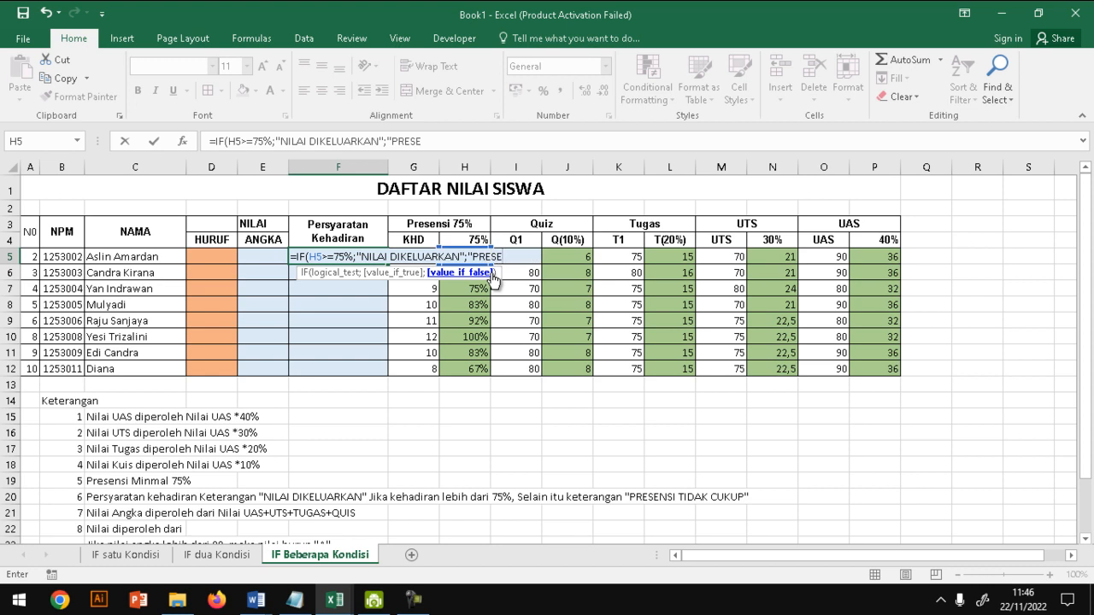
type("NSI tIDAK")
key("BackSpace")
key("BackSpace")
key("BackSpace")
key("BackSpace")
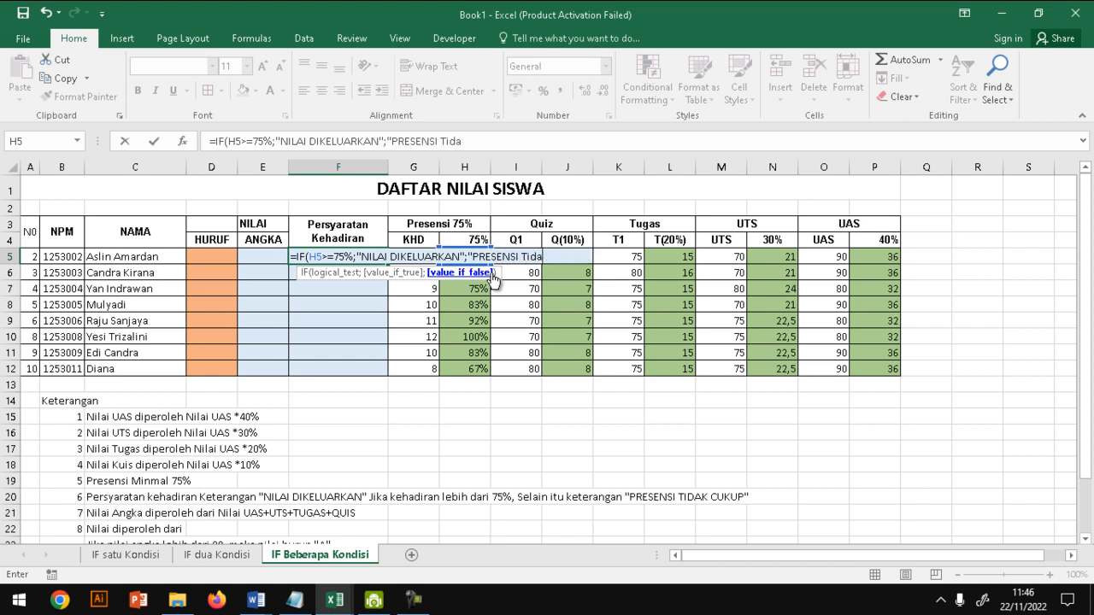
key("BackSpace")
type("IDAK CUKUP\"")
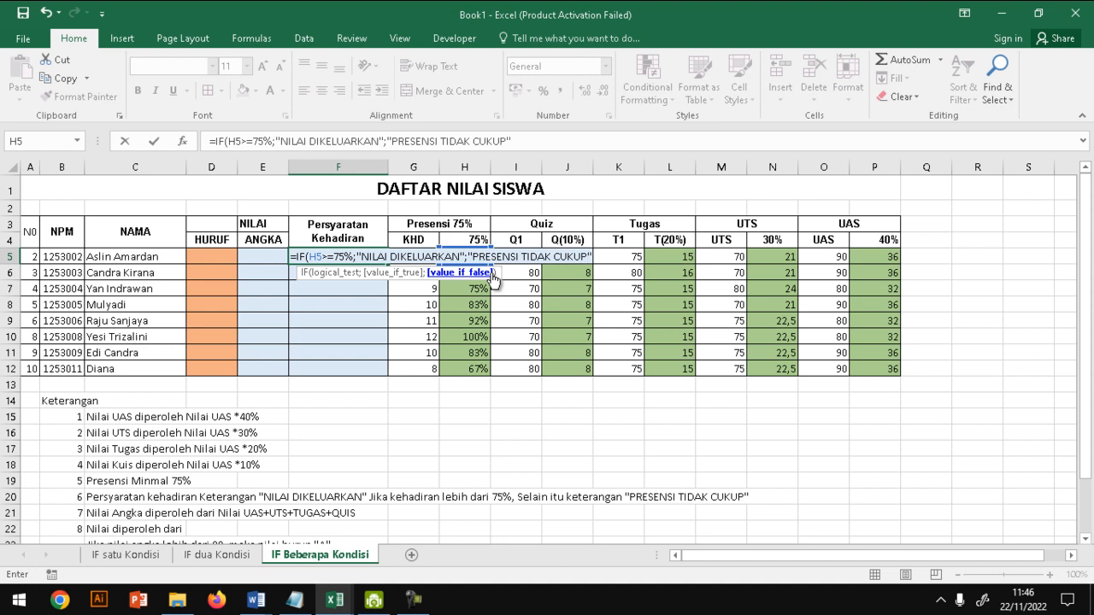
type(")")
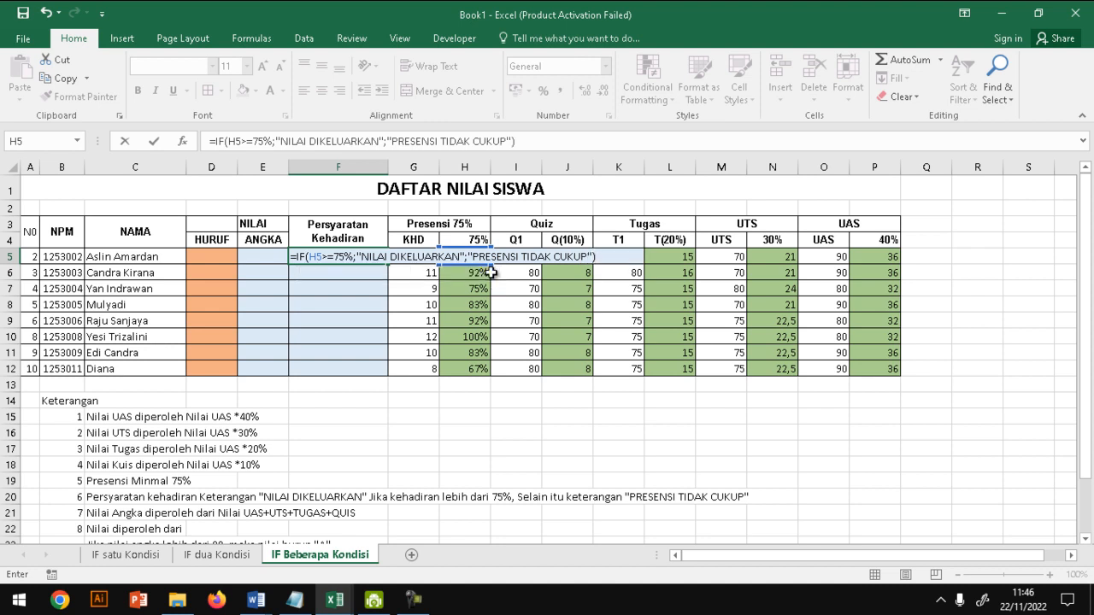
key("Return")
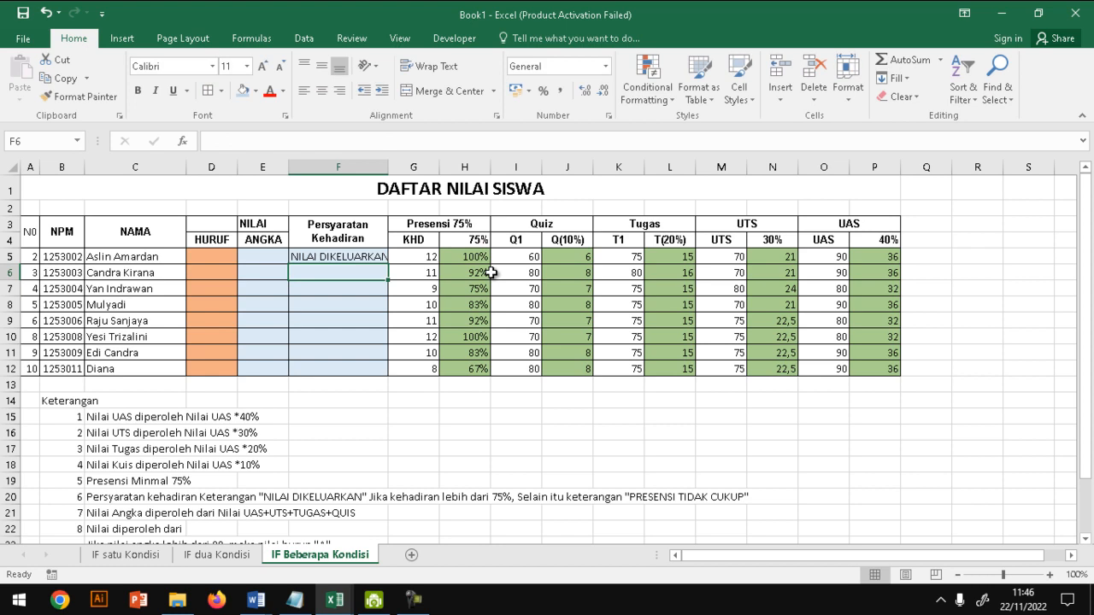
- Widen column F to fit its text and fill the attendance requirement formula from F5 down through F12
left_click_drag(390, 169, 414, 172)
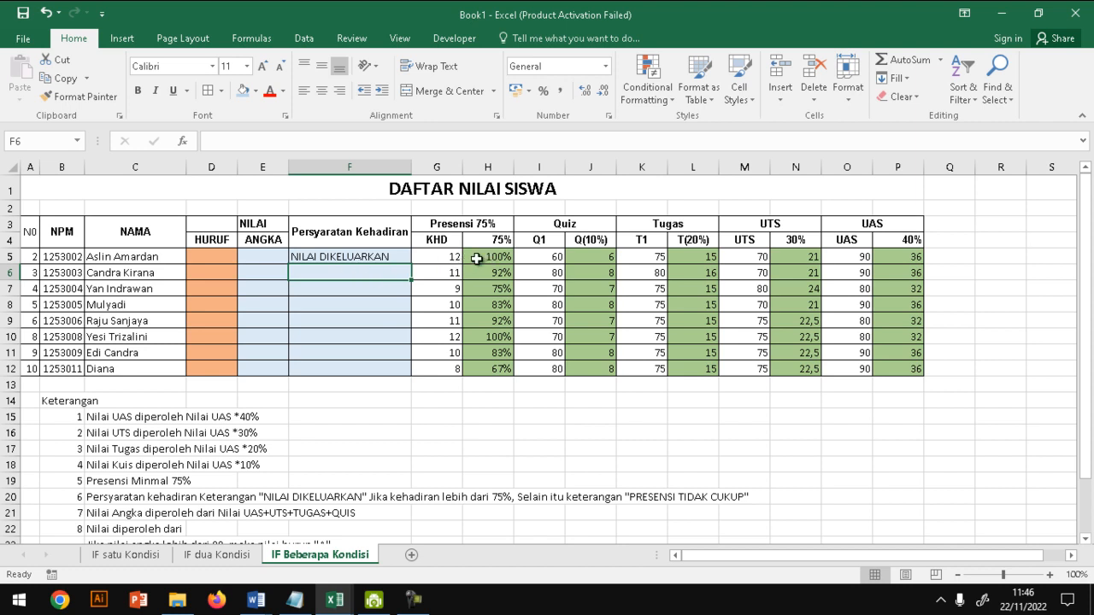
left_click(405, 256)
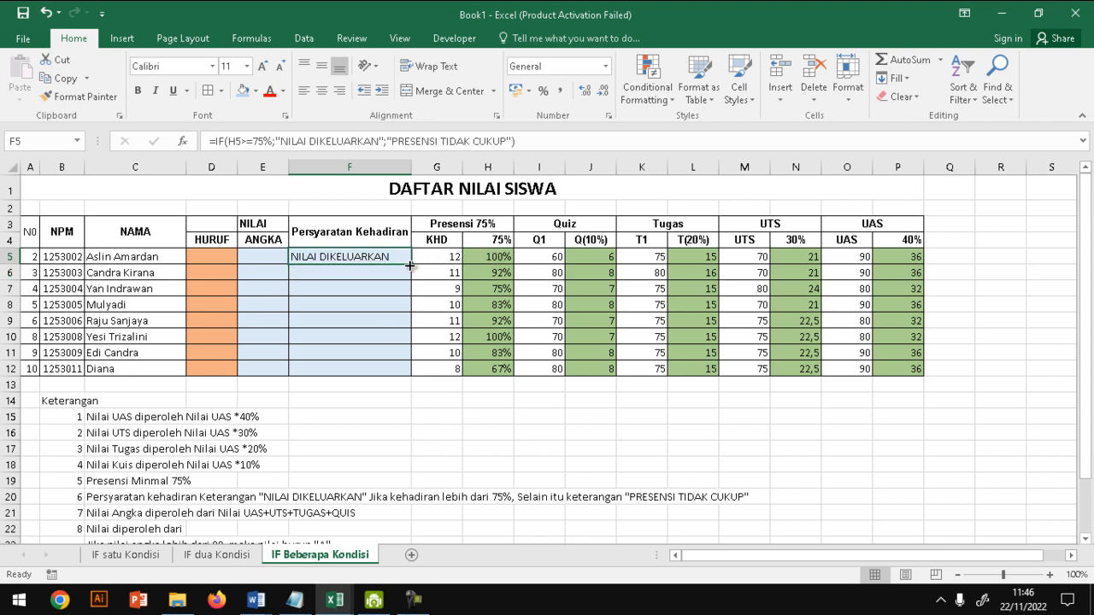
left_click_drag(409, 266, 409, 369)
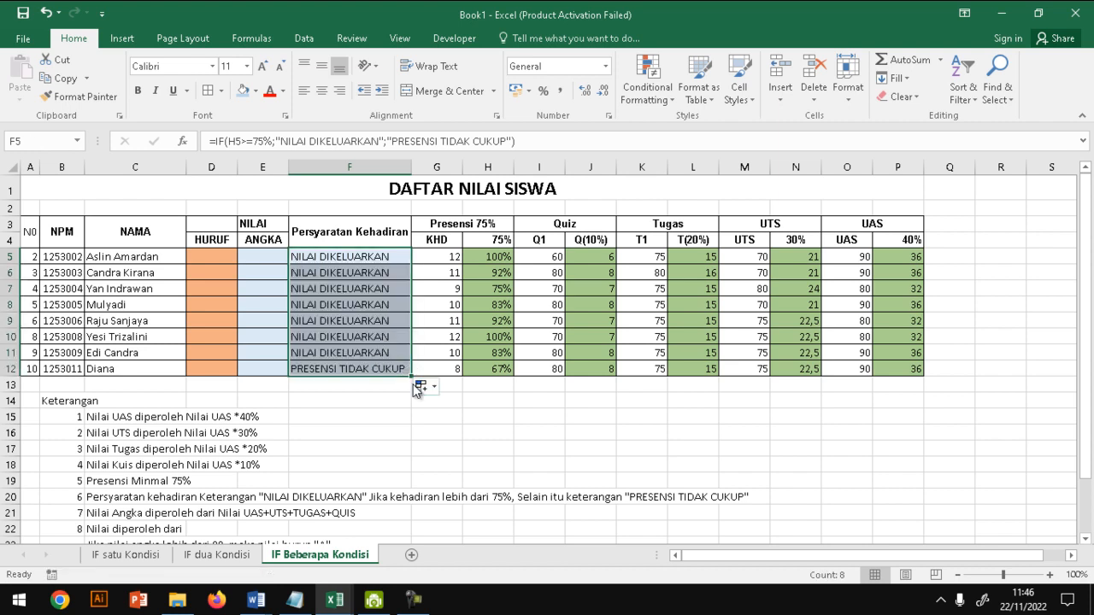
left_click(366, 395)
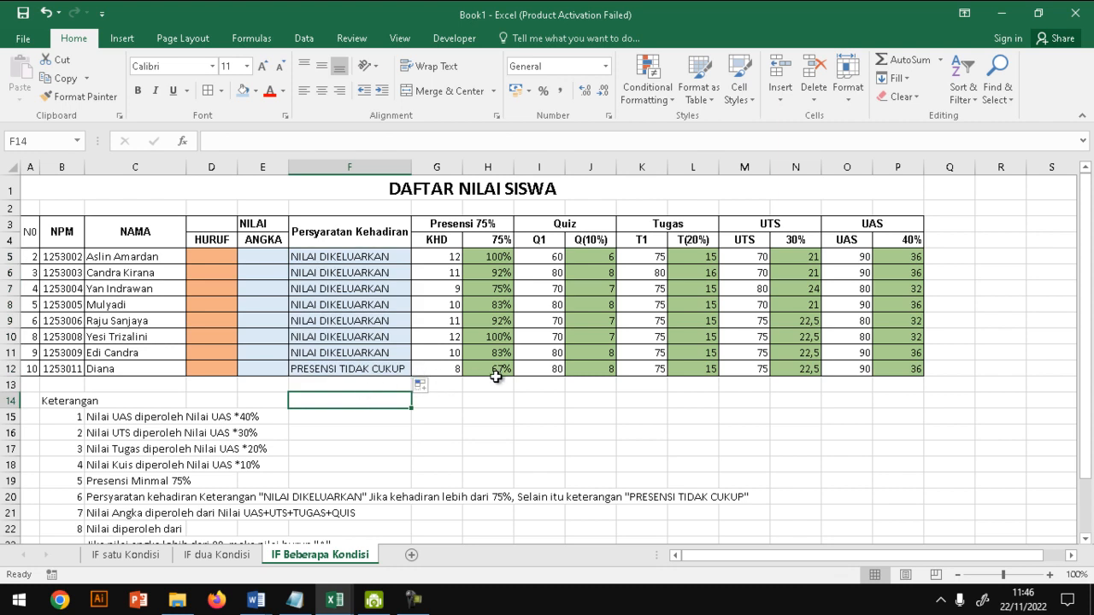
left_click(344, 368)
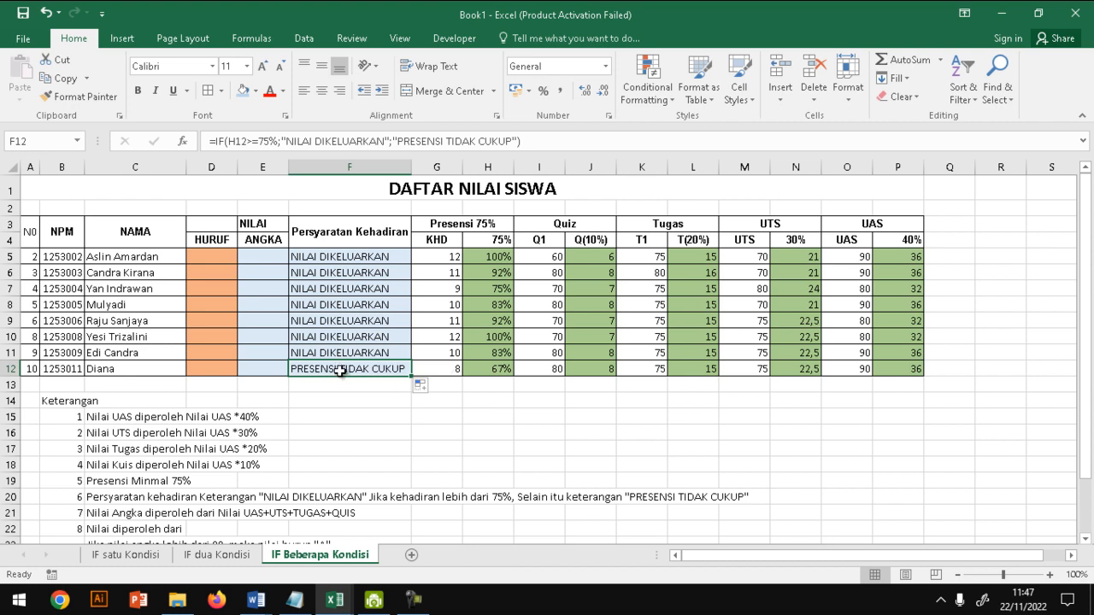
- Calculate the ANGKA grade in E5 with =P5+N5+L5+J5 and fill the formula down through E12
left_click(269, 261)
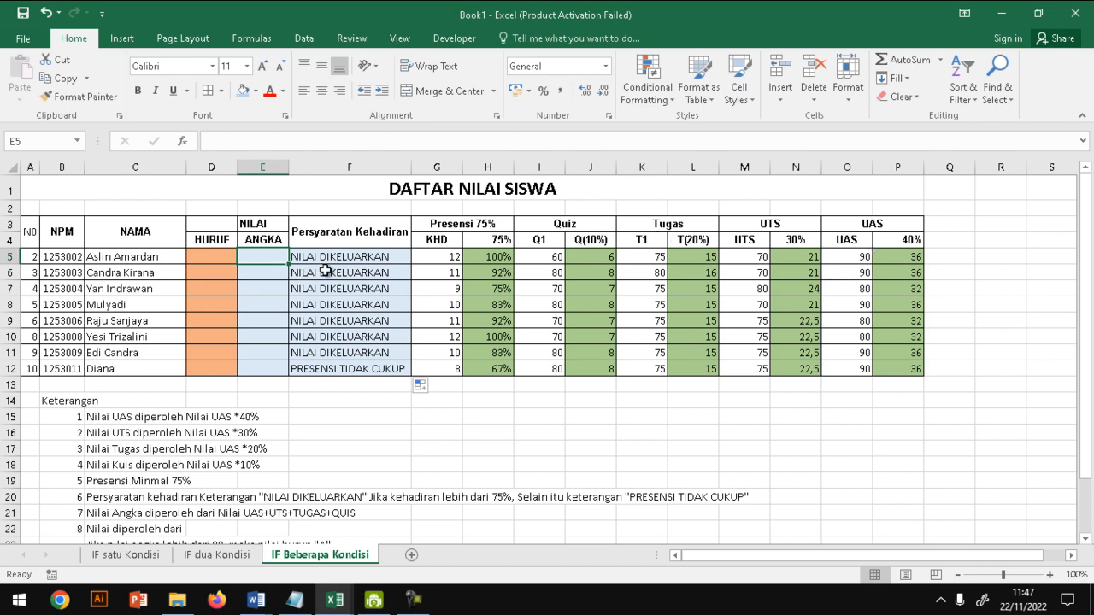
type("=")
left_click(911, 257)
type("+")
left_click(814, 265)
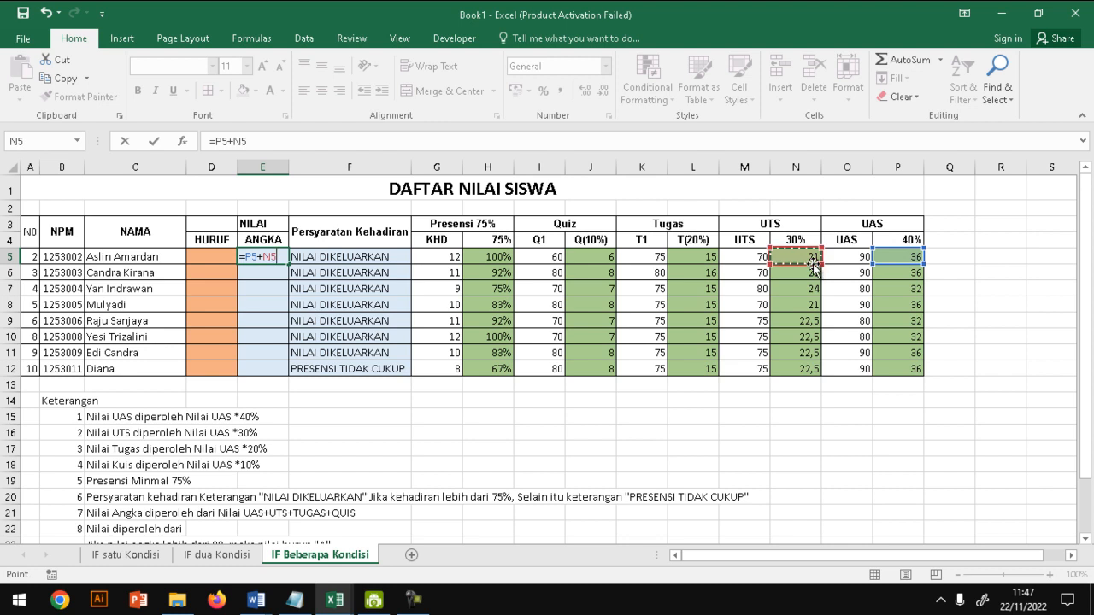
type("+")
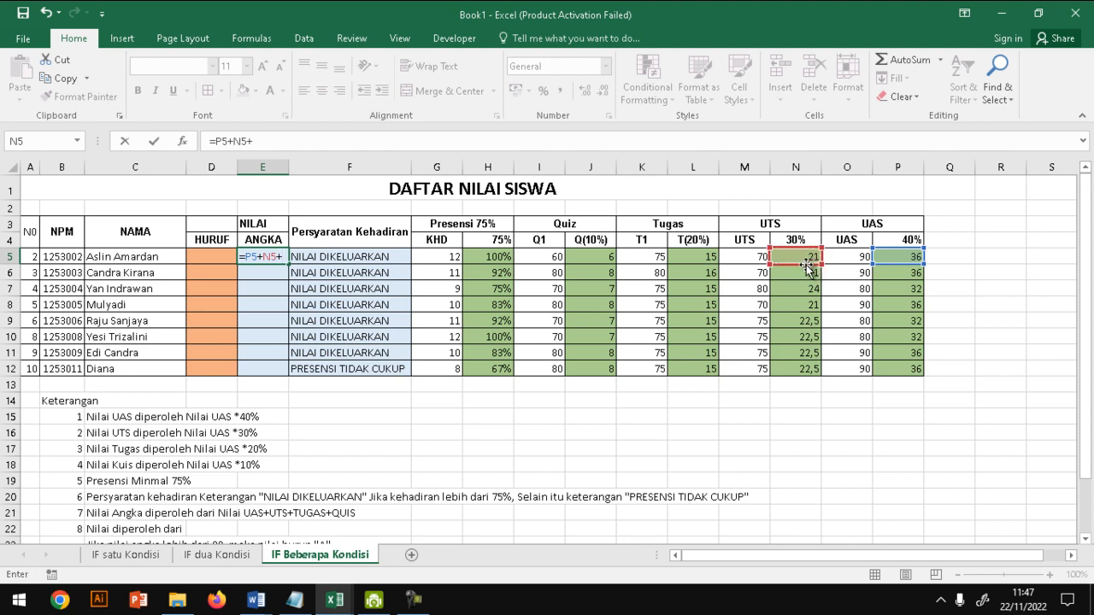
left_click(700, 260)
type("+")
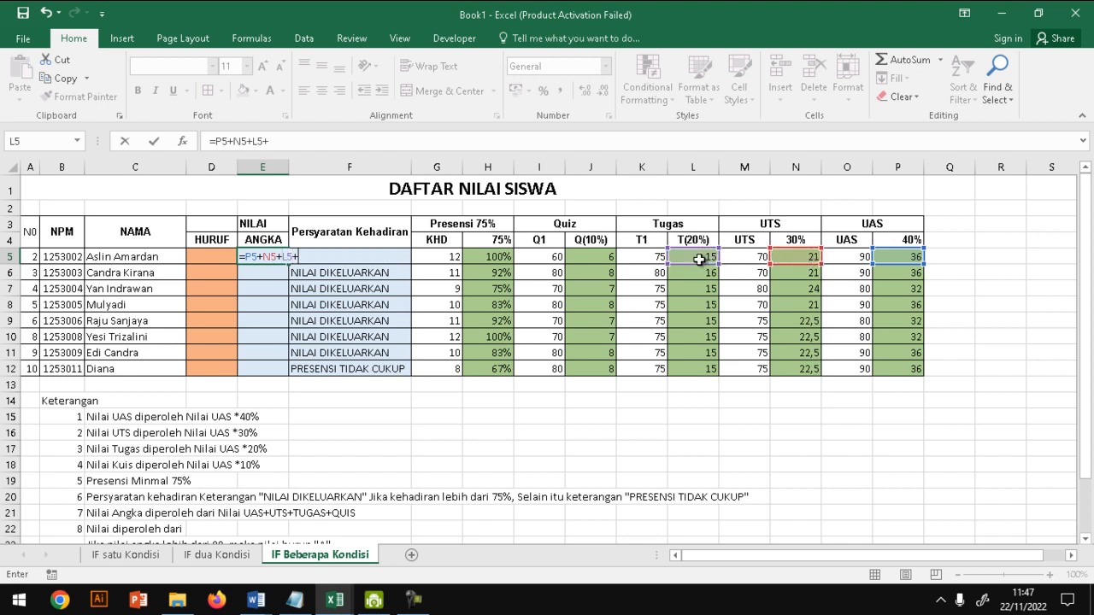
left_click(610, 263)
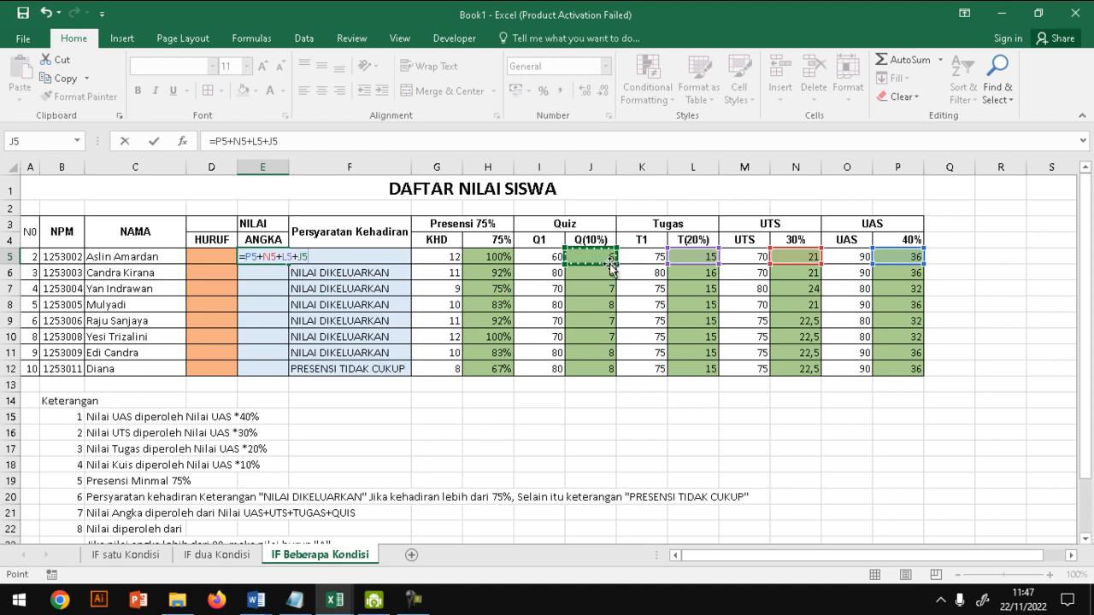
key("Return")
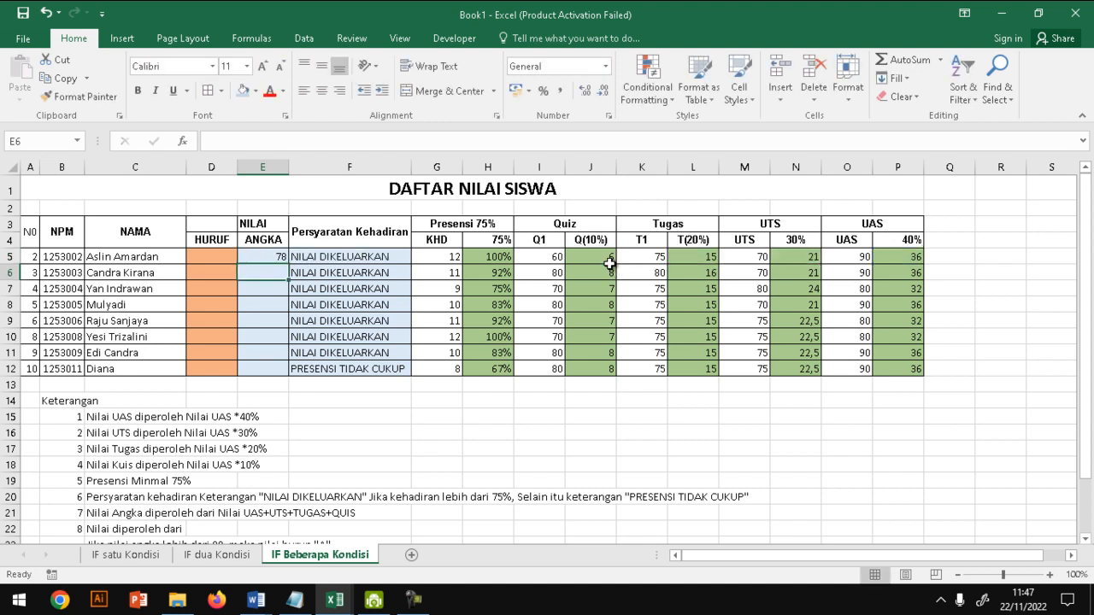
left_click(272, 261)
left_click_drag(287, 267, 290, 373)
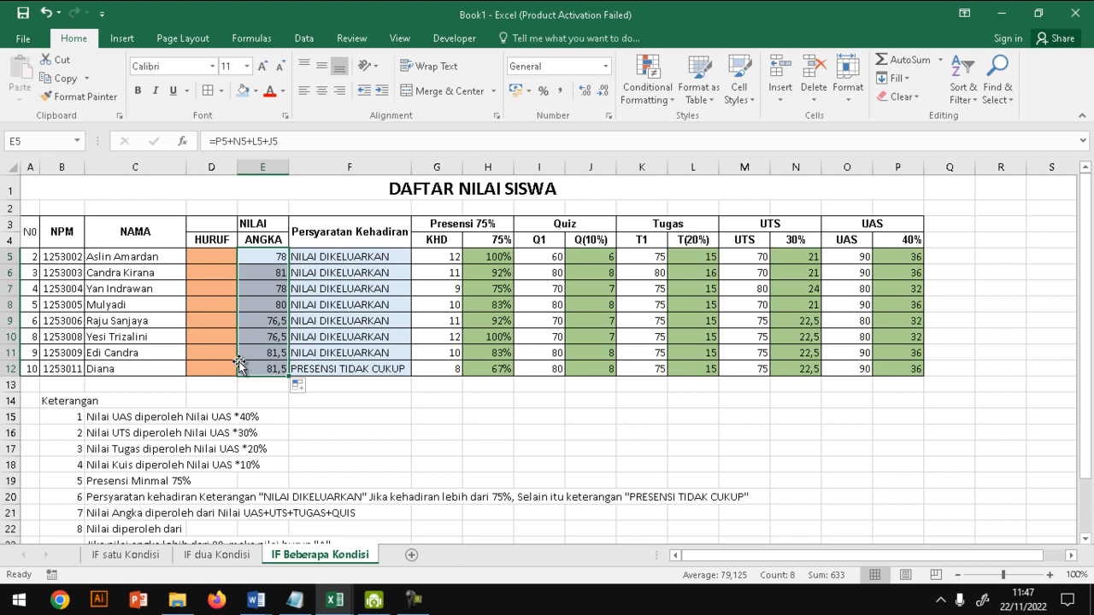
- Begin the HURUF letter grade formula in D5 with an IF function that tests E5>=80
left_click_drag(1088, 376, 1091, 528)
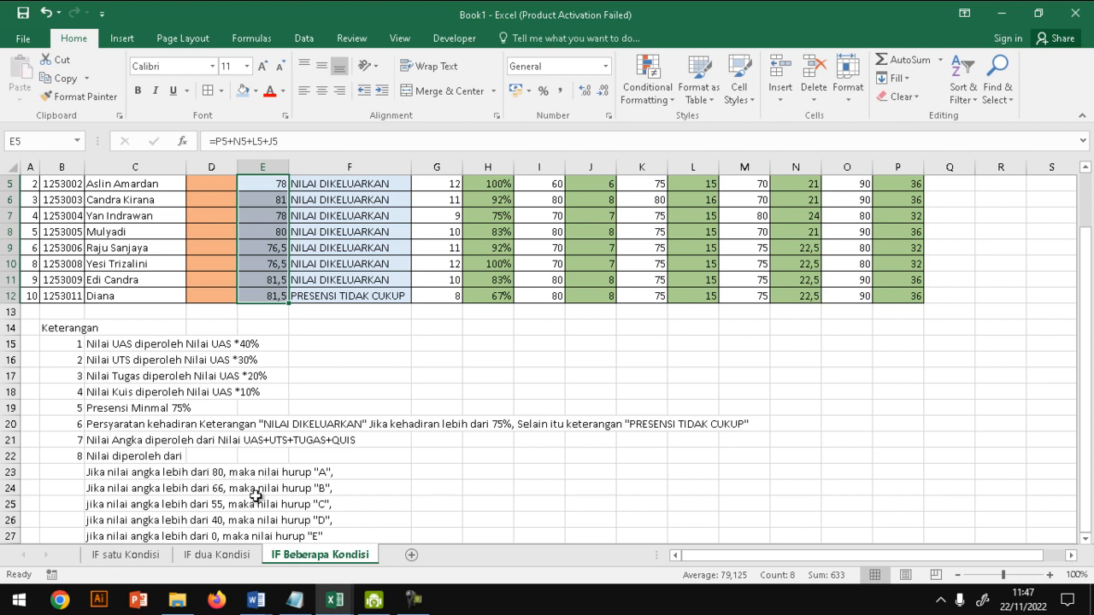
left_click_drag(1087, 442, 1087, 389)
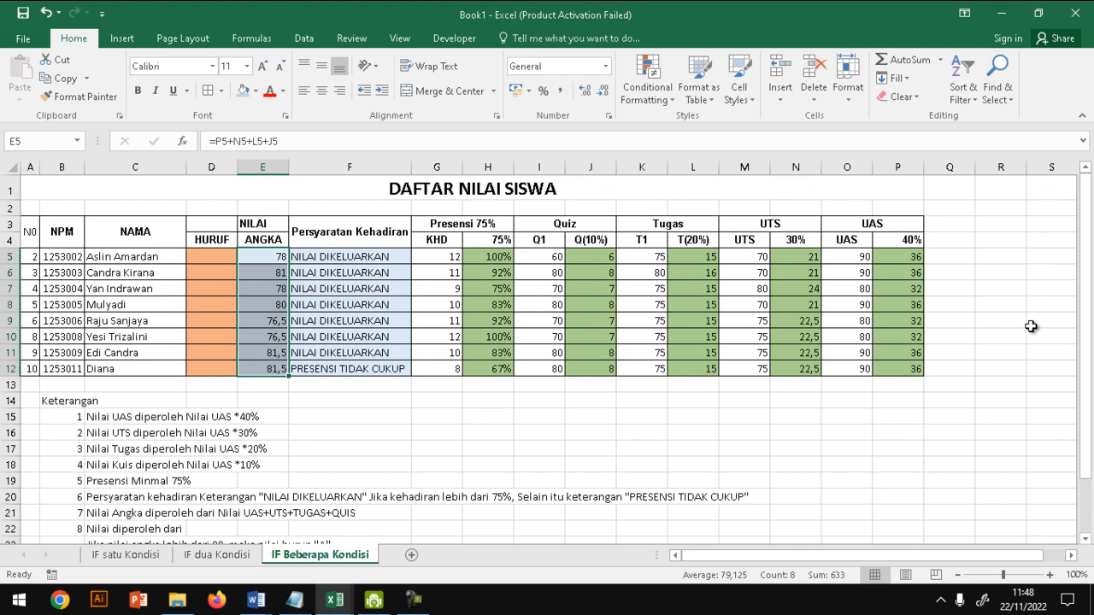
left_click(213, 255)
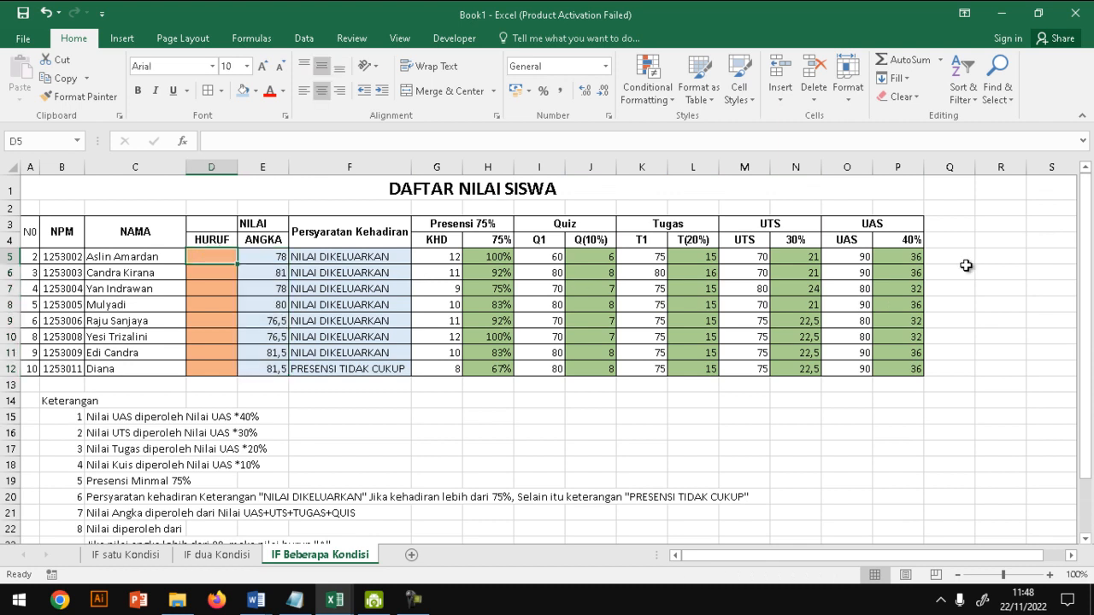
type("=")
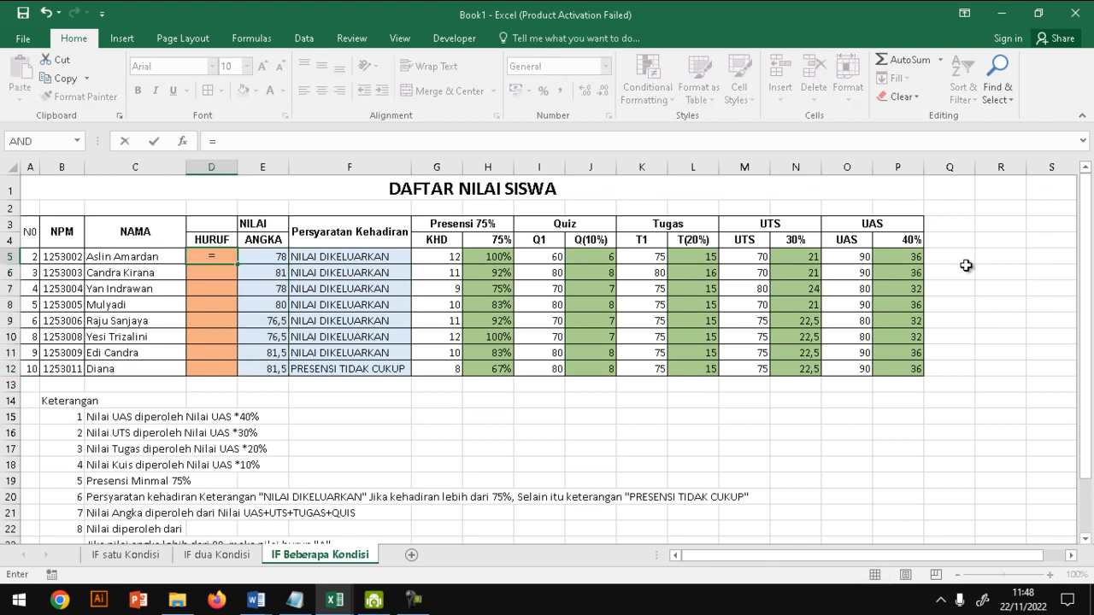
type("IF")
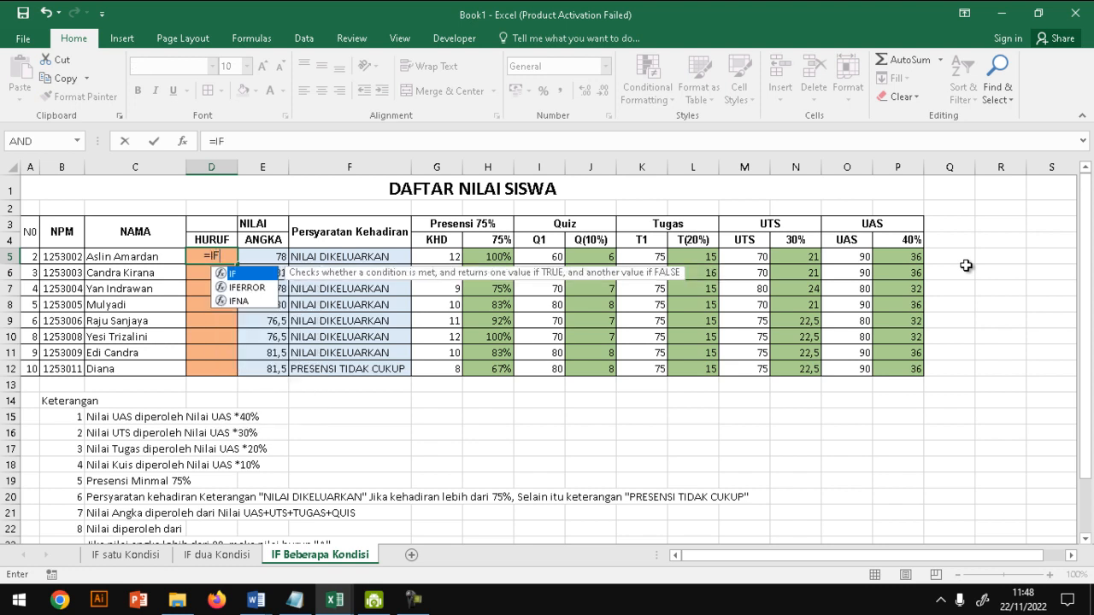
type("(")
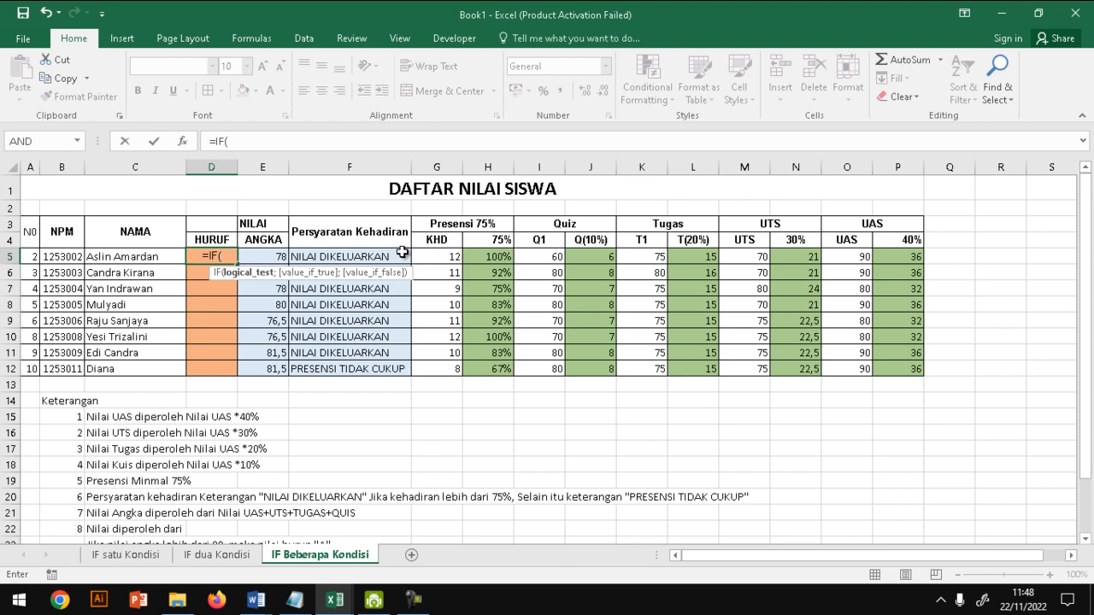
left_click(280, 254)
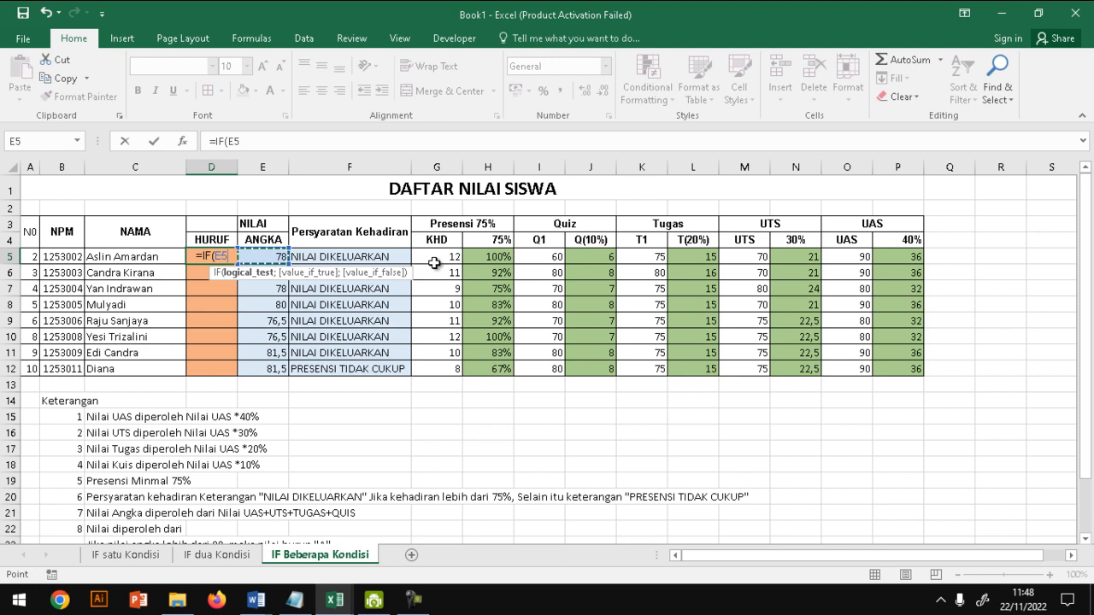
type(">=")
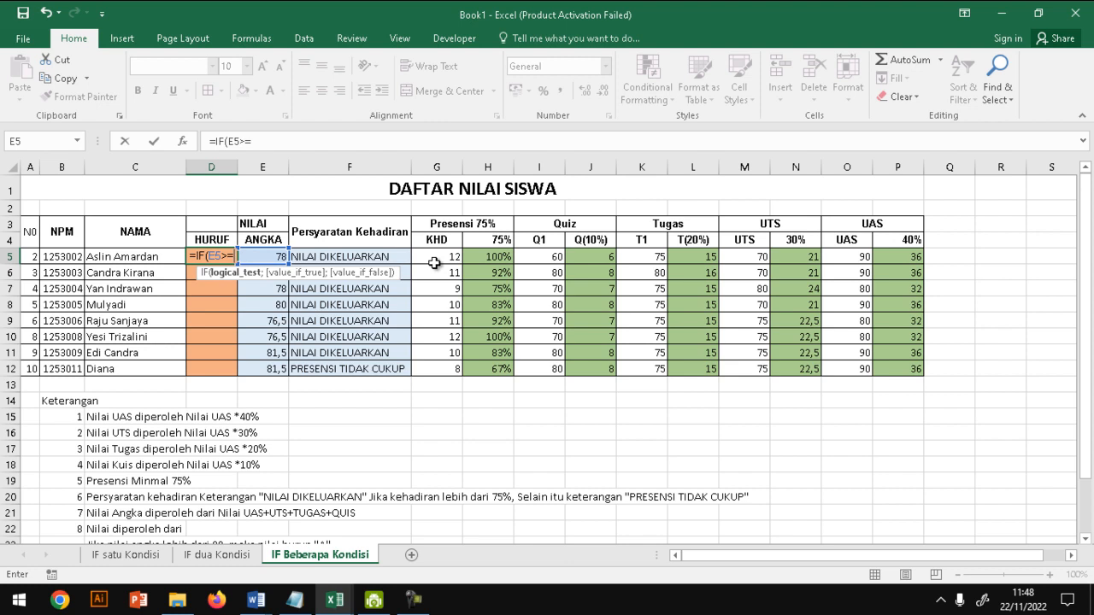
type("8")
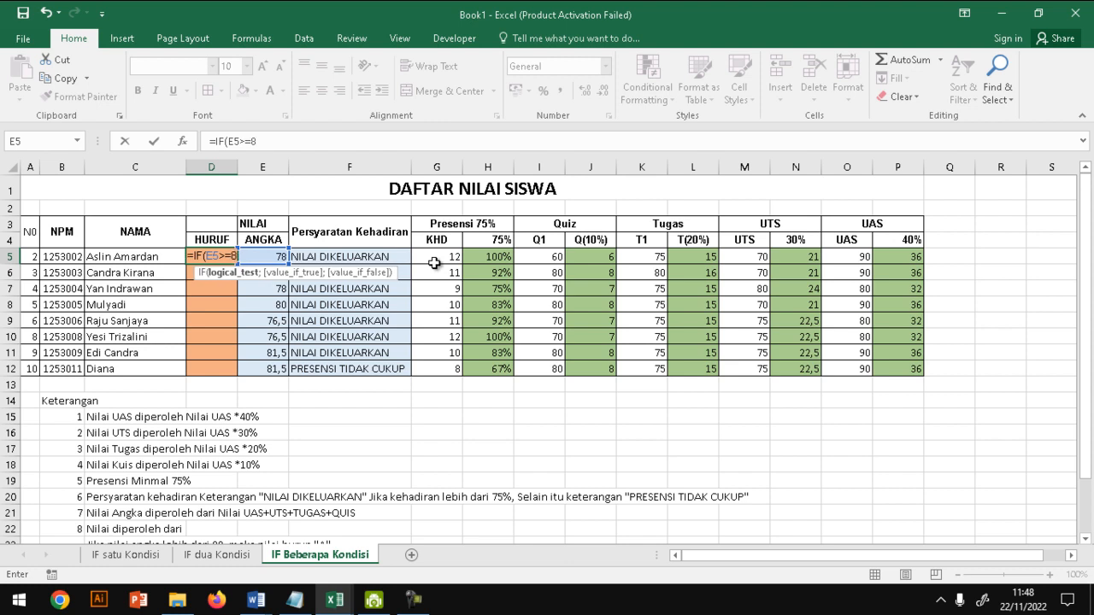
type("0")
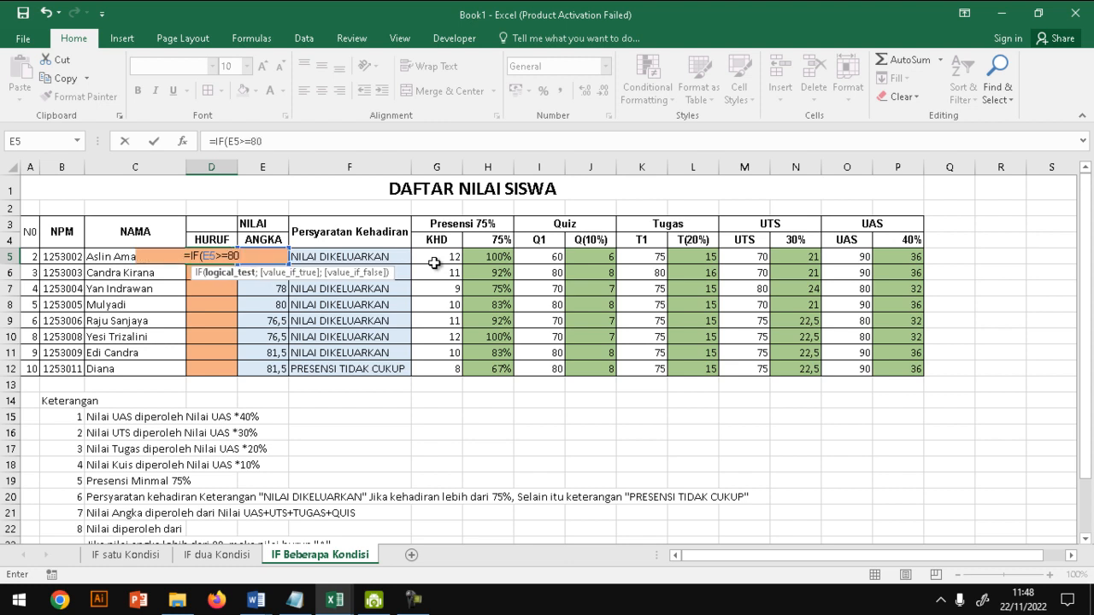
- Add "A" as the true result of the E5>=80 test and continue to its false result
type(";")
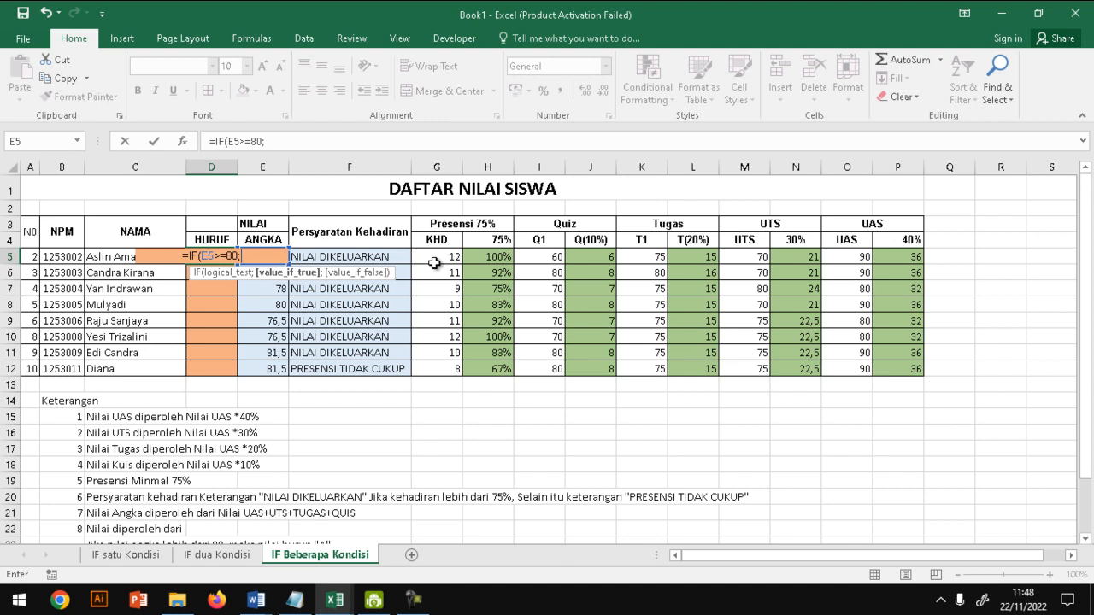
type("\"")
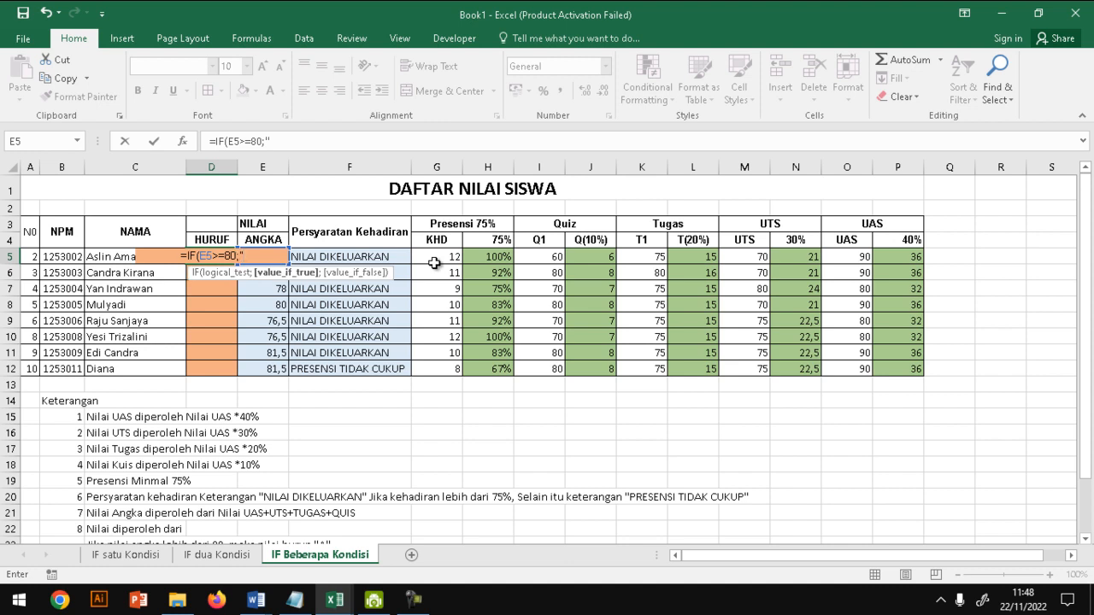
type("a")
key("BackSpace")
type("A")
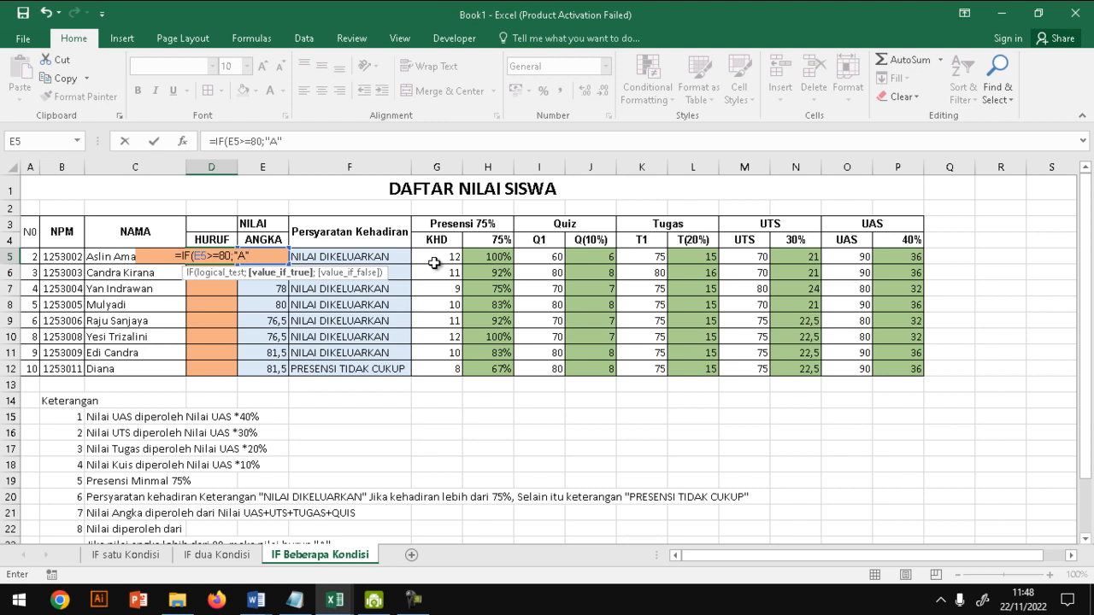
type(";")
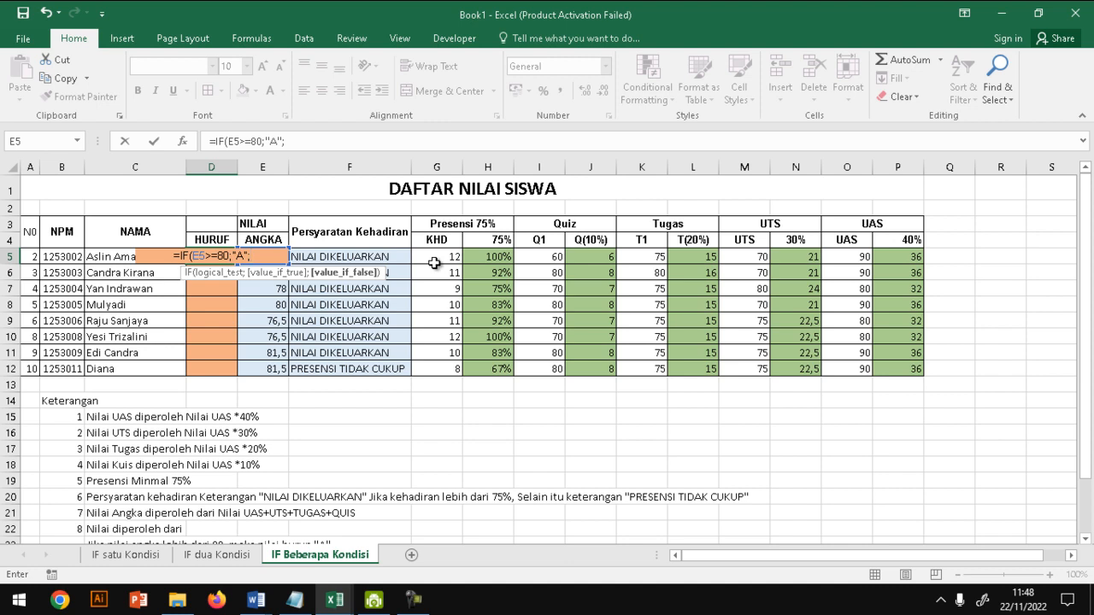
- Nest a second IF as the false result in the D5 formula, testing E5>=66
type("IF")
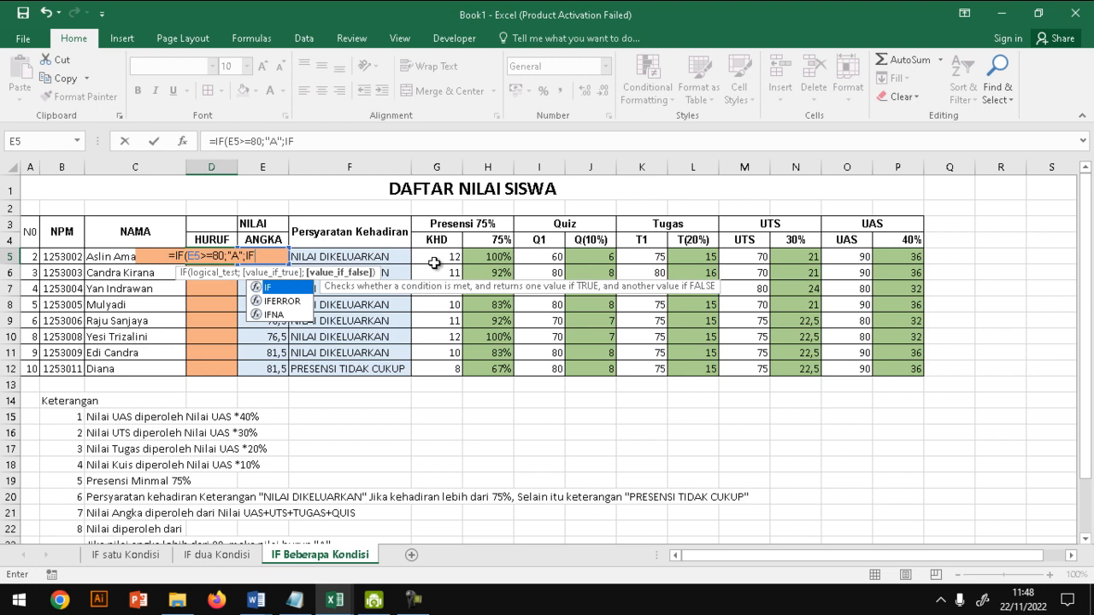
type("(")
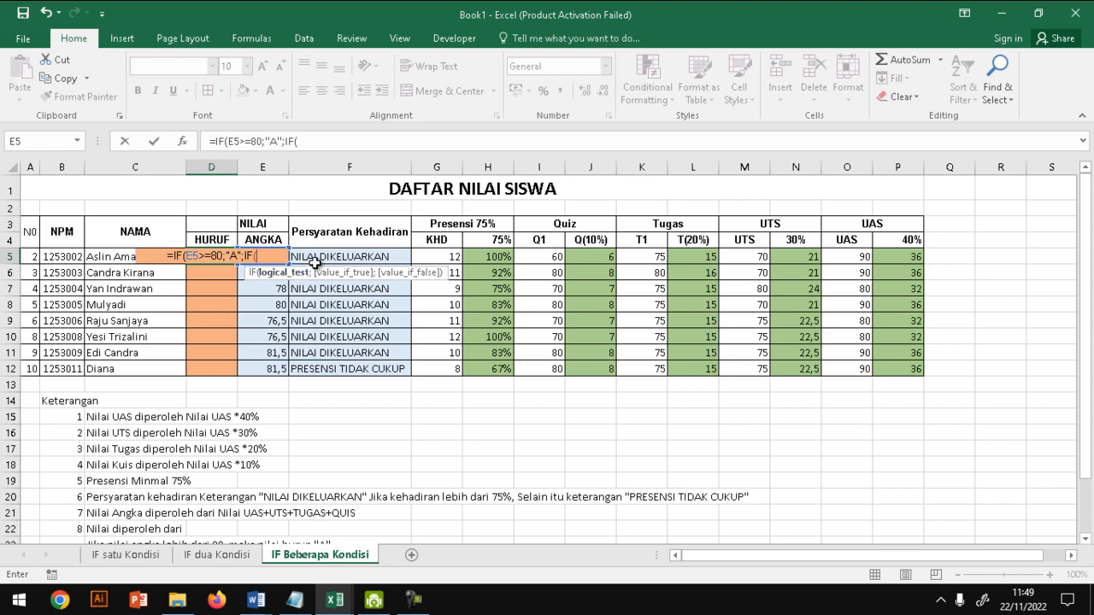
left_click(354, 256)
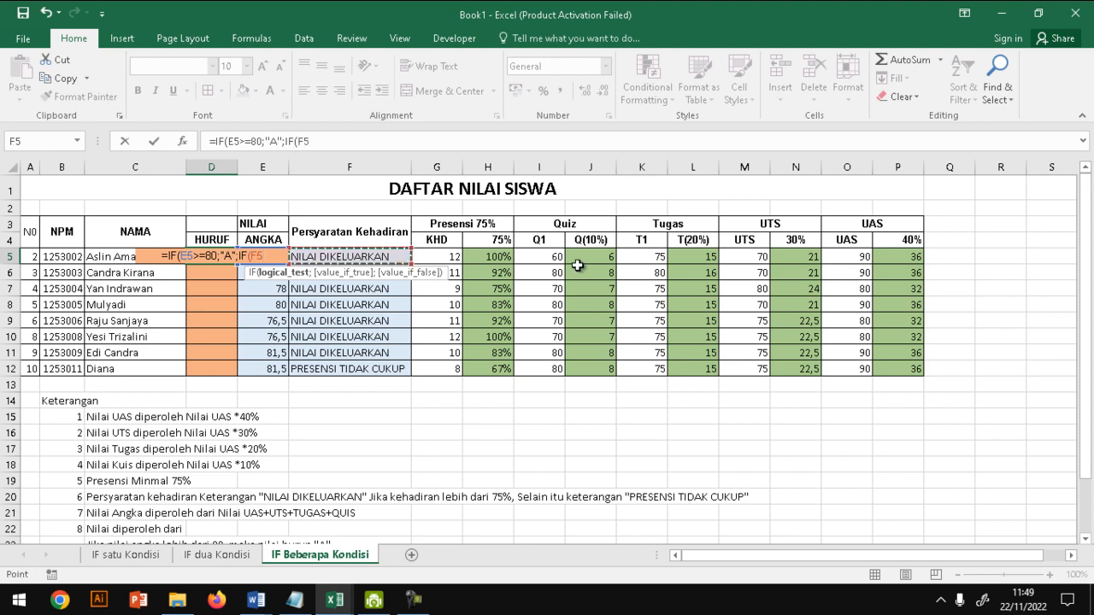
key("Left")
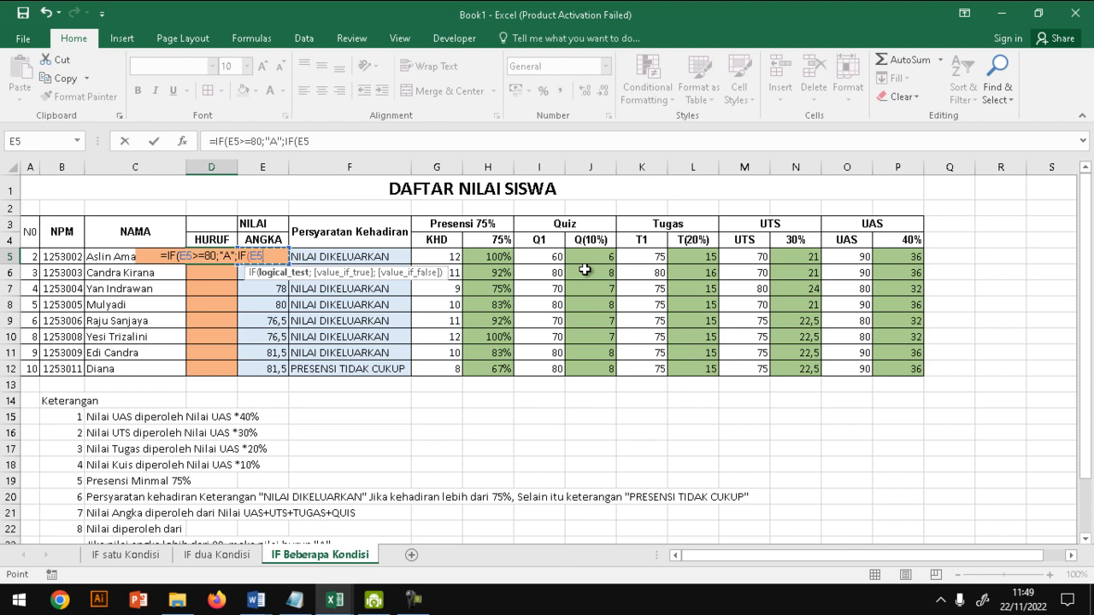
type(">")
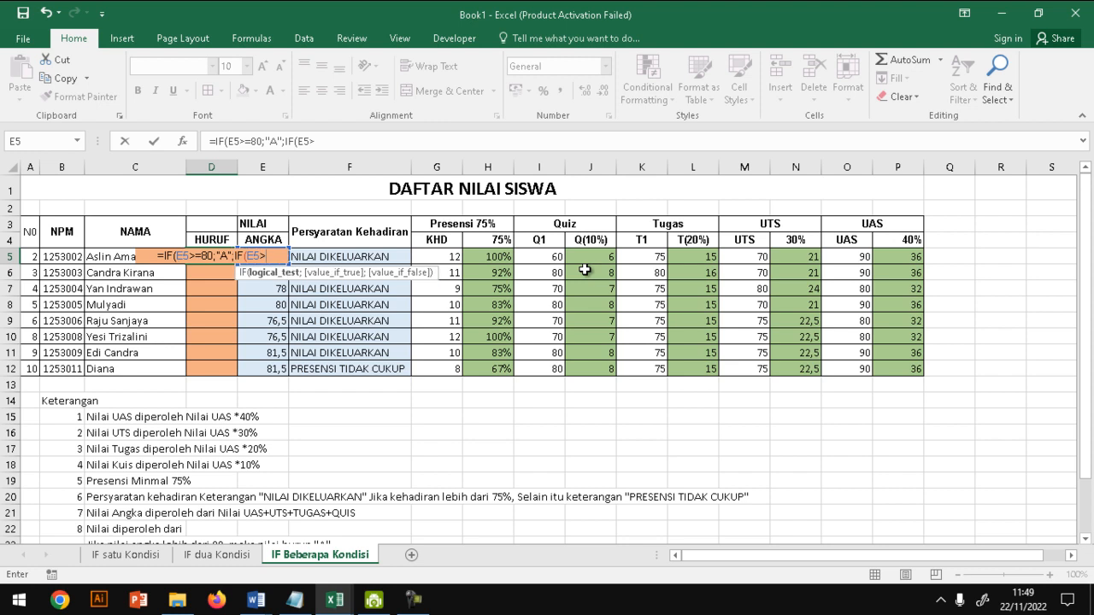
type("=")
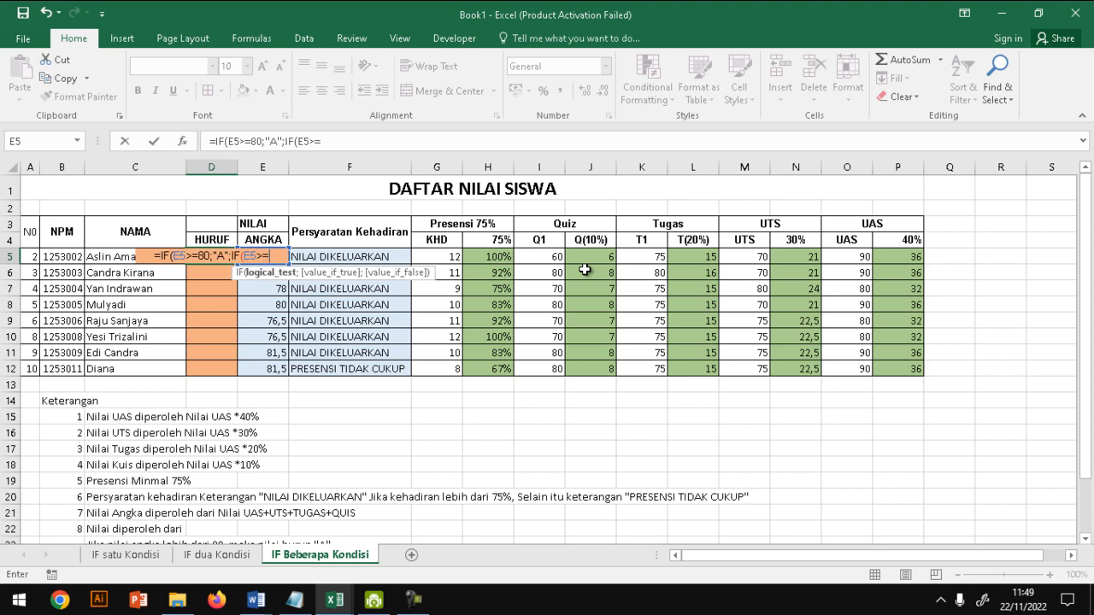
left_click_drag(1086, 369, 1087, 314)
type("66;")
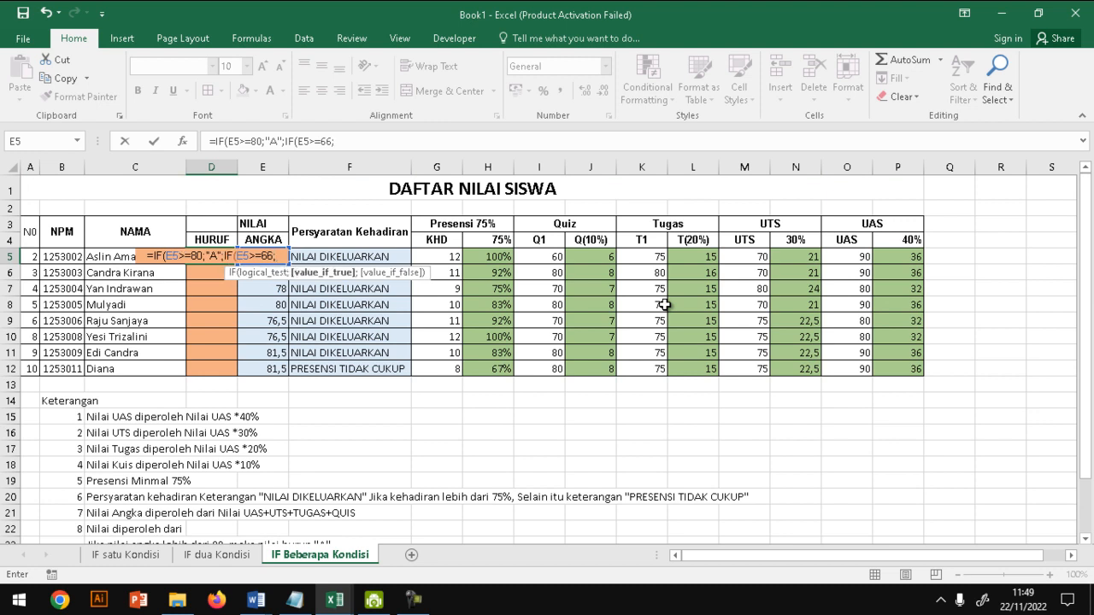
- Add "B" as the true result of the E5>=66 test and continue to its false result
type("\"b")
key("BackSpace")
type("B\"")
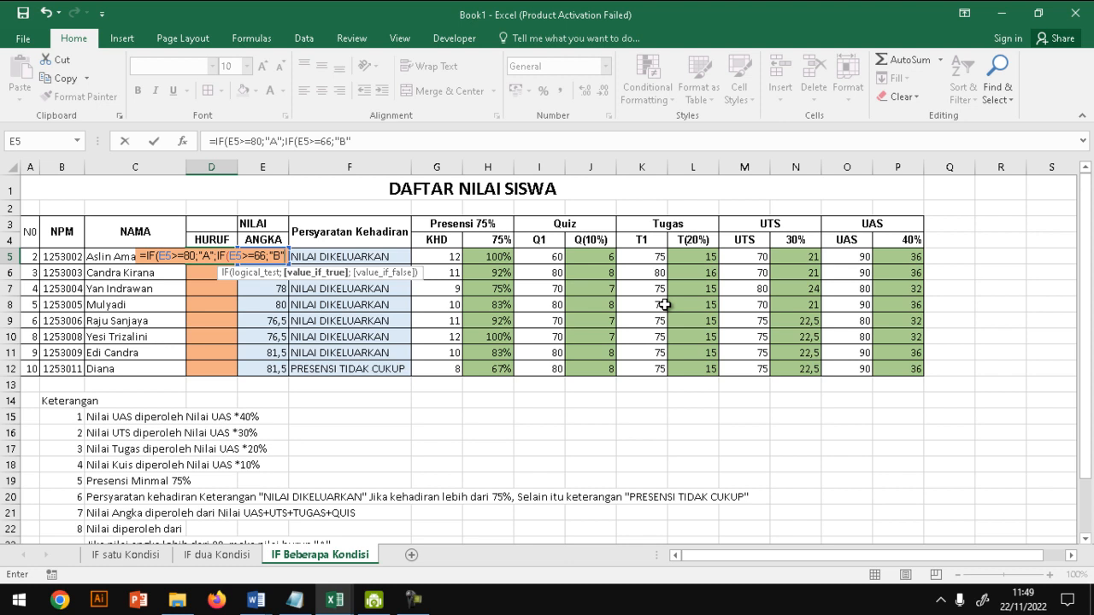
type(";")
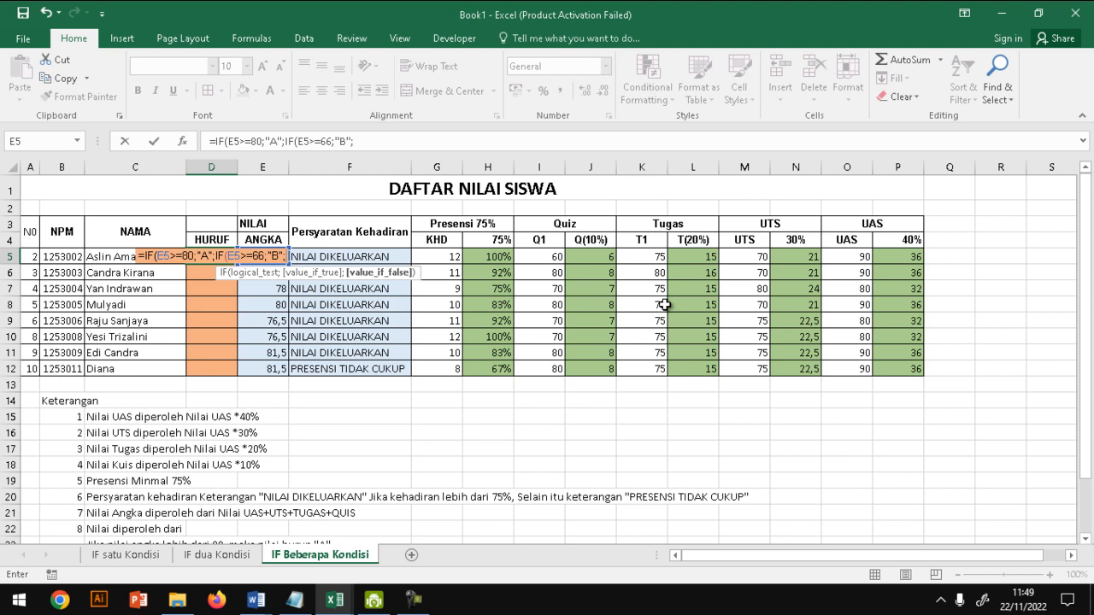
- Nest a third IF as the false result in the D5 formula, testing E5>=40
type("I")
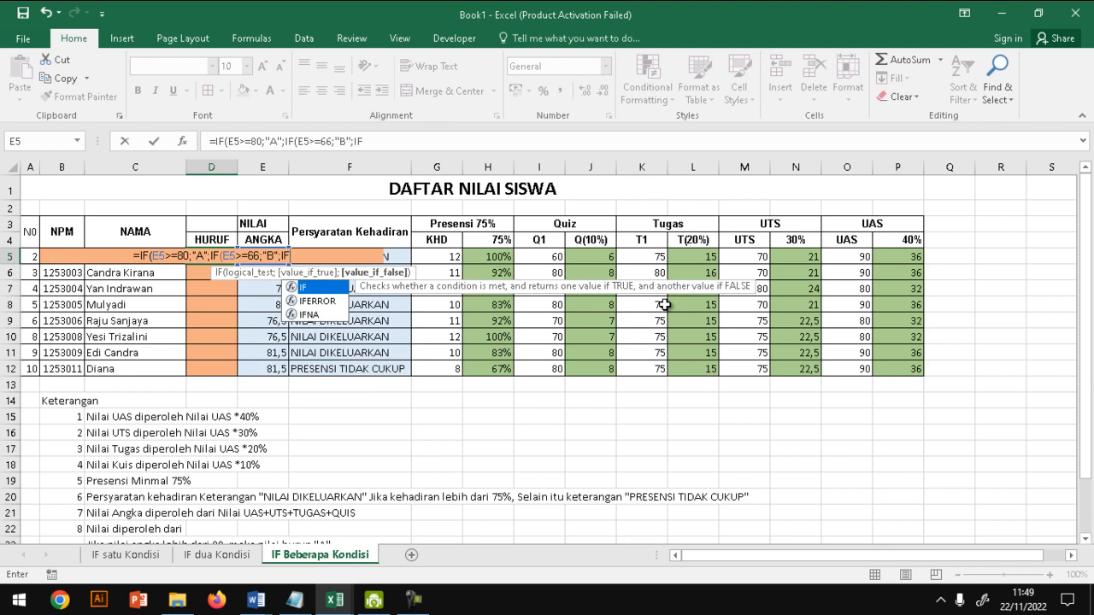
type("F(")
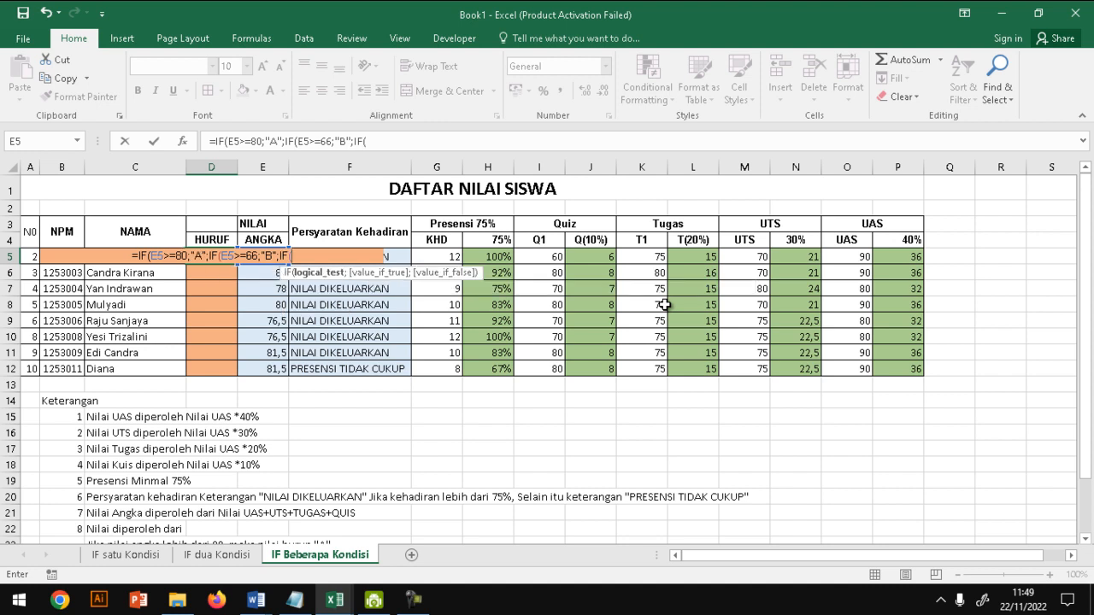
left_click_drag(1087, 333, 1087, 432)
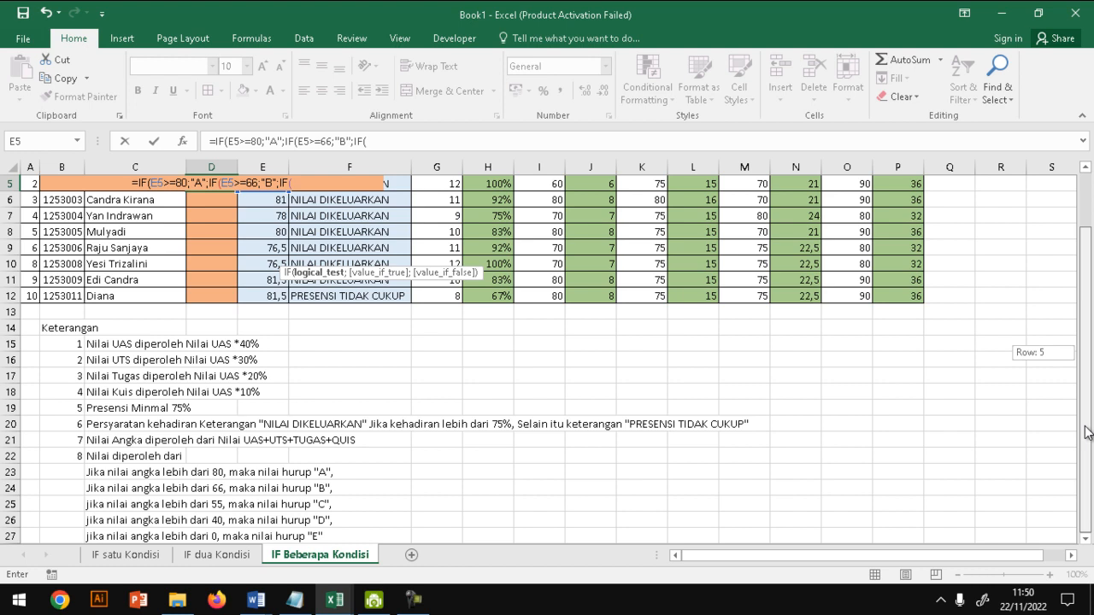
left_click_drag(1088, 432, 1082, 318)
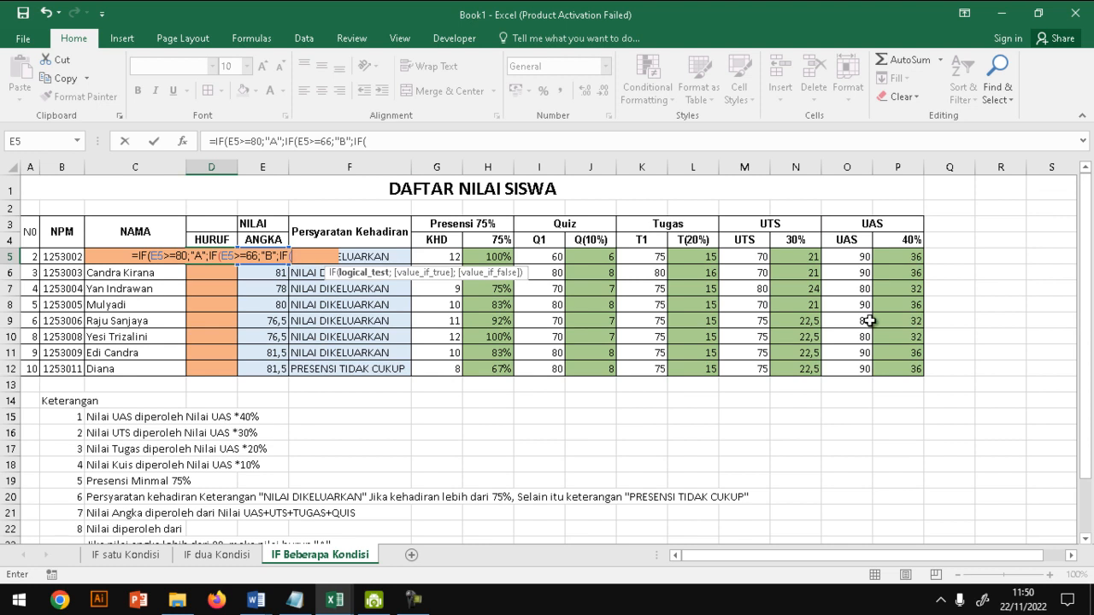
left_click(378, 263)
key("Left")
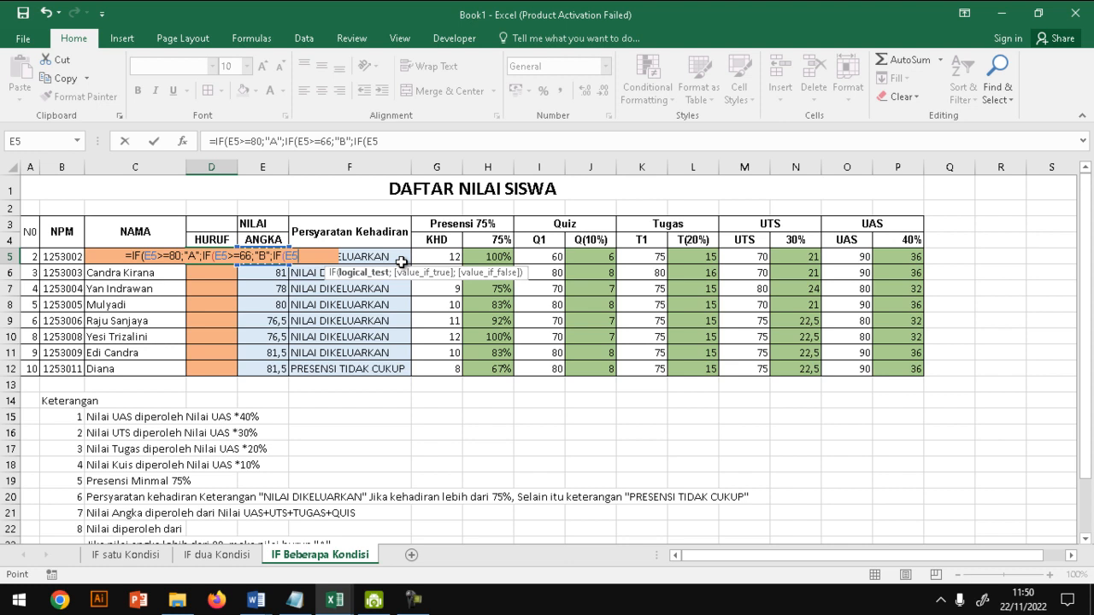
type(">")
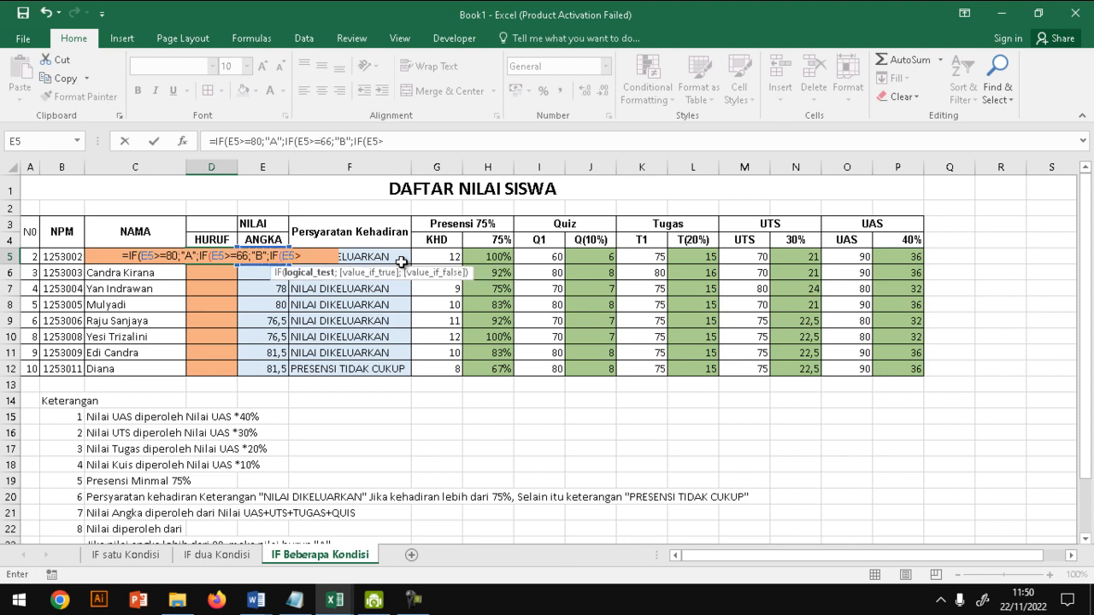
type("=")
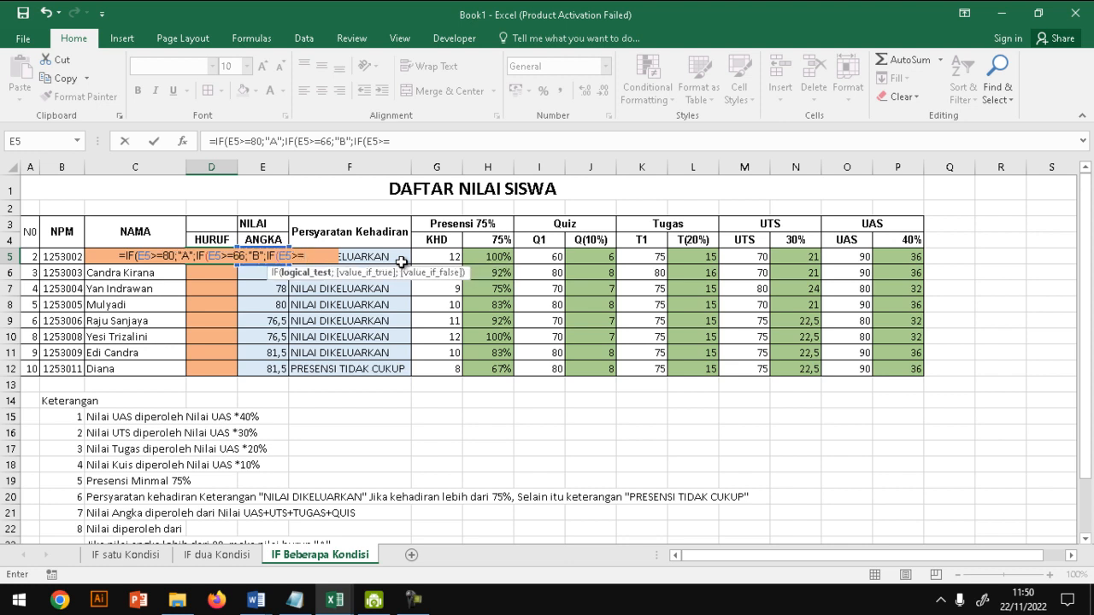
type("4")
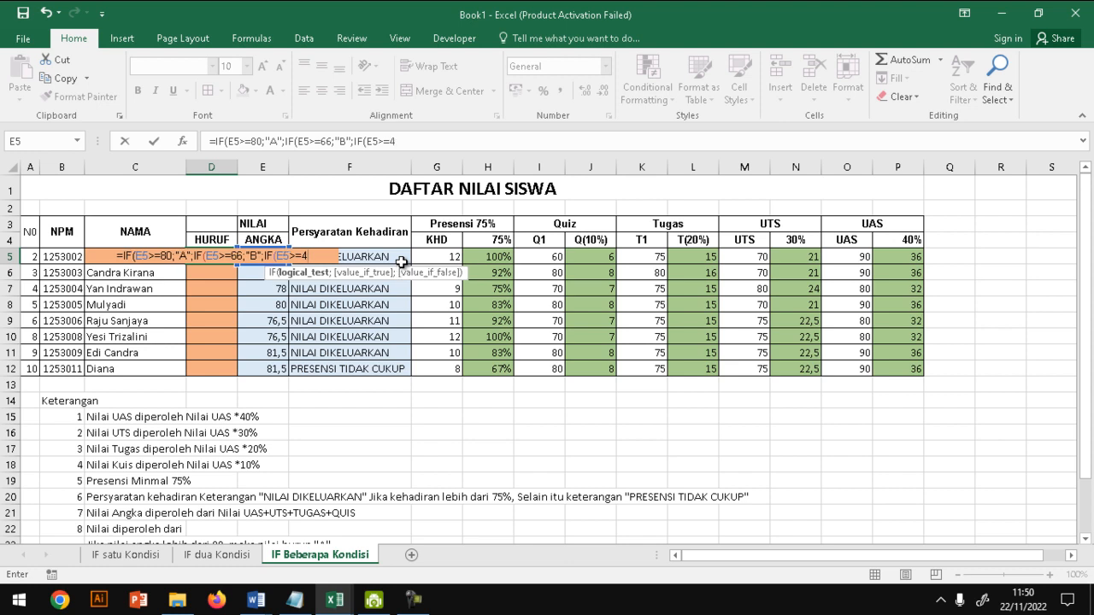
type("0;")
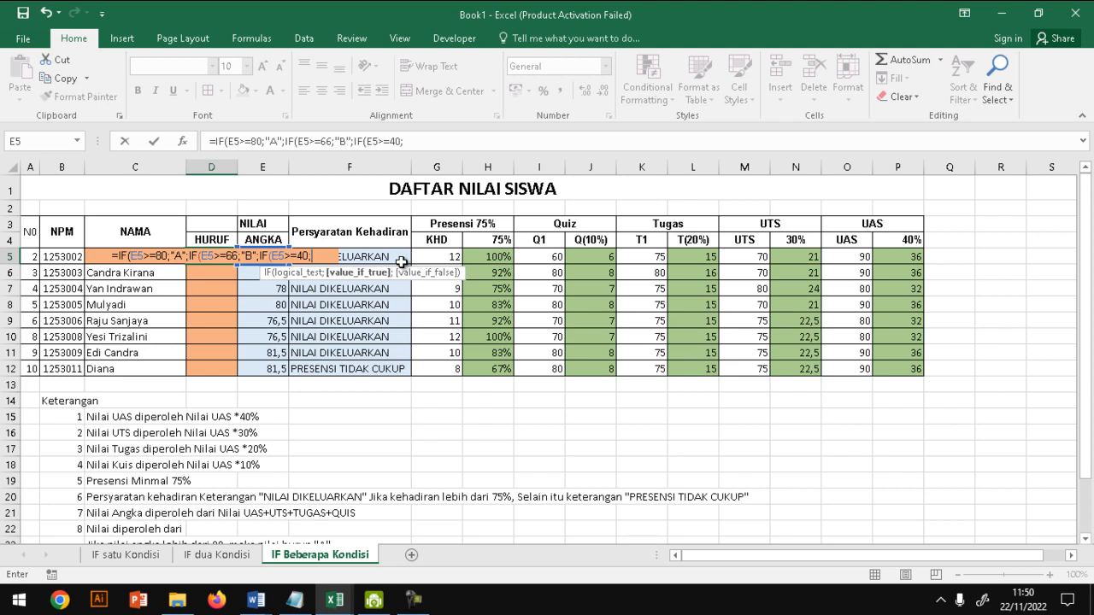
- Add "C" as the true result of the E5>=40 test and continue to its false result
type("\"")
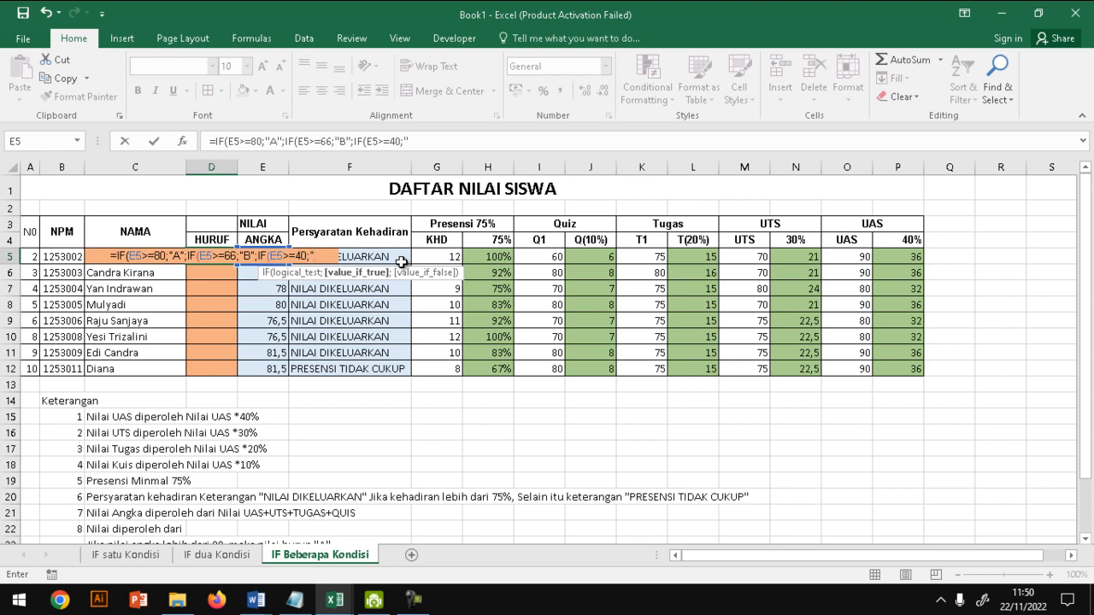
type("c")
key("BackSpace")
type("C")
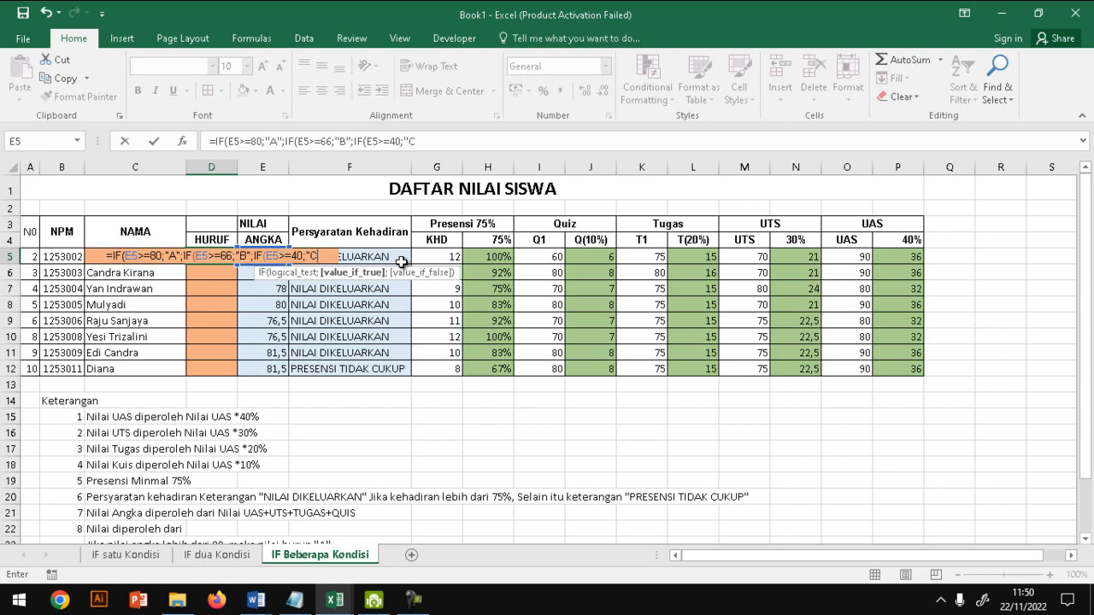
type("\";")
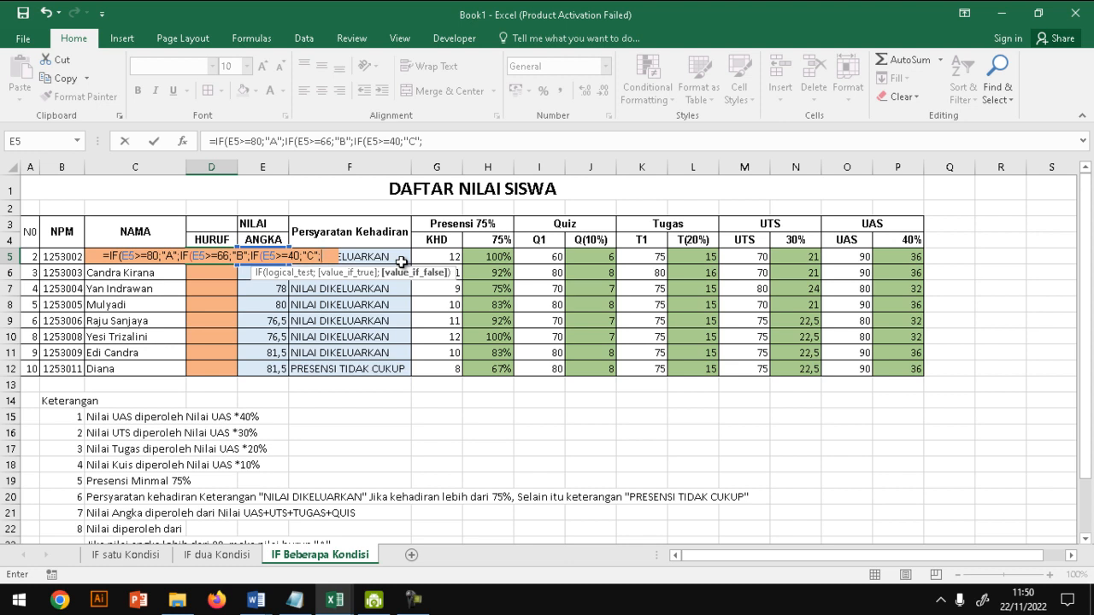
- Nest a fourth IF as the false result in the D5 formula and start its test with E5>=
type("IF")
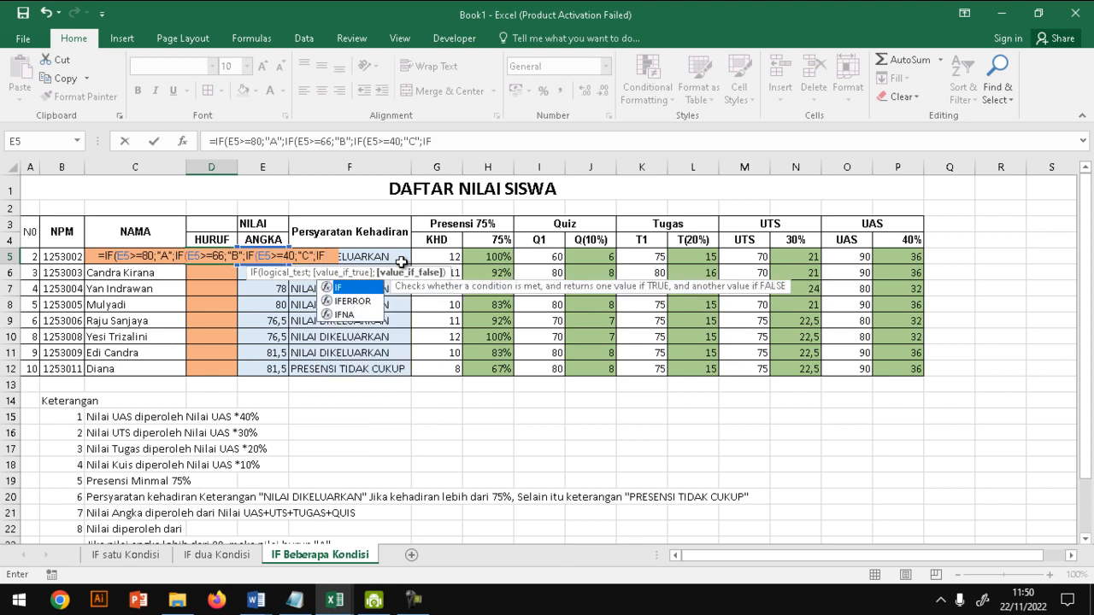
type("(")
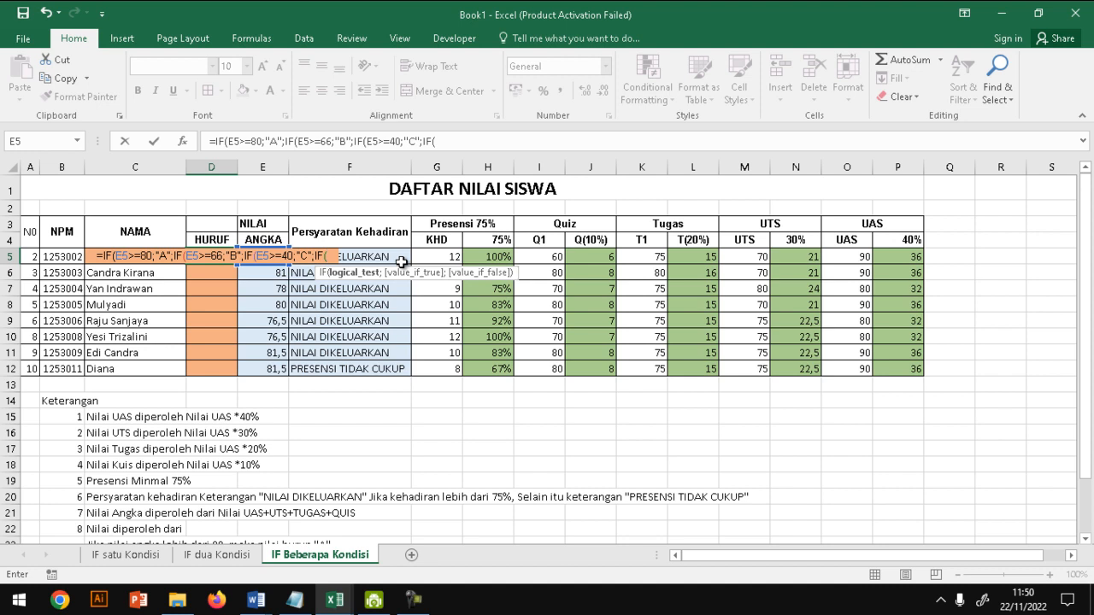
left_click_drag(282, 273, 590, 272)
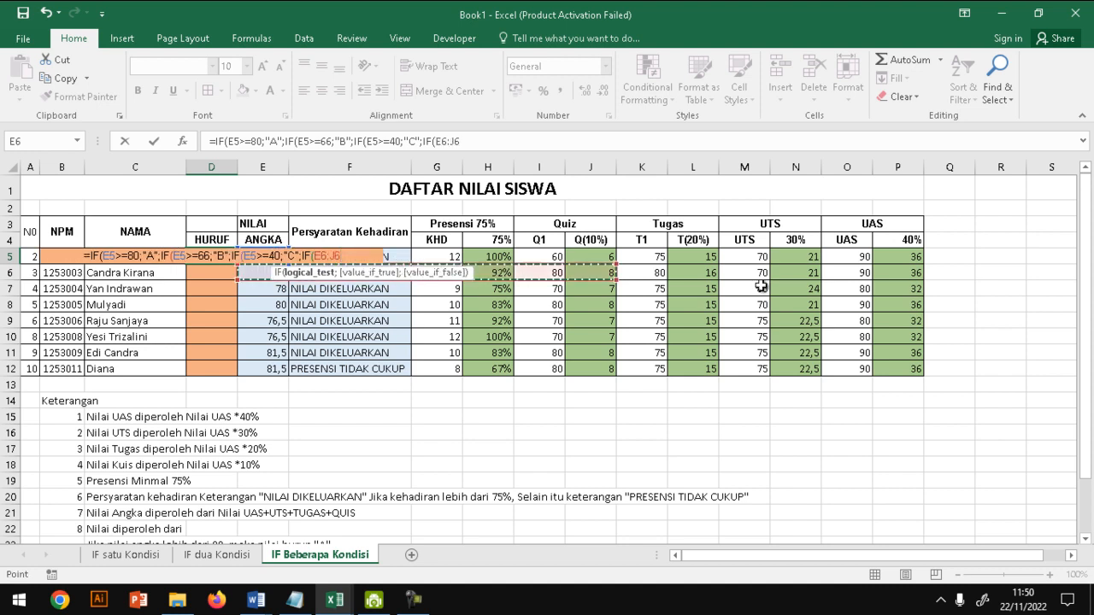
key("Up")
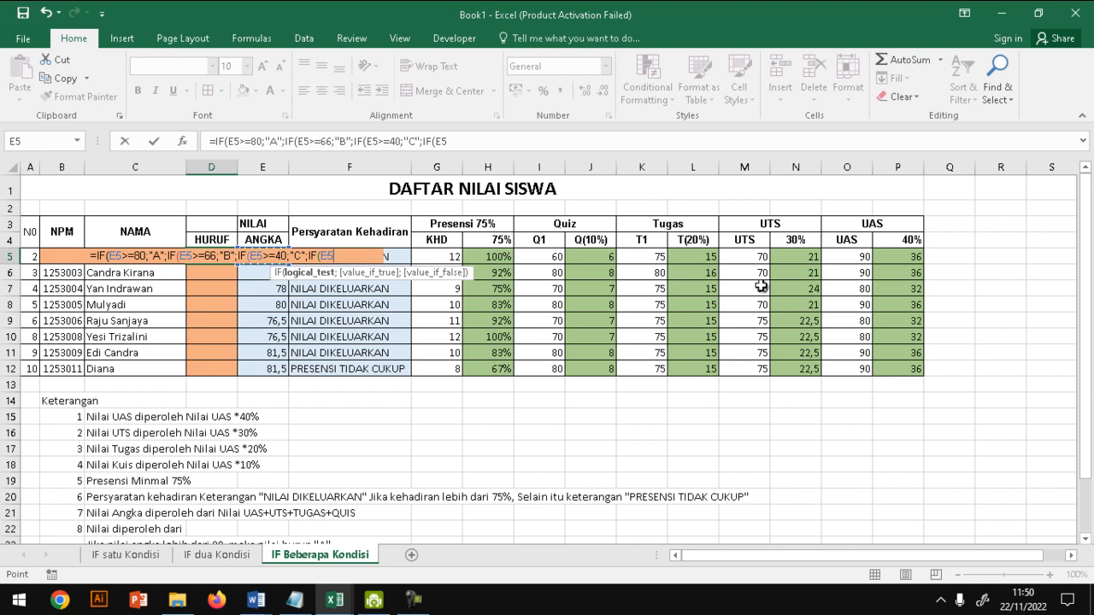
type(">=")
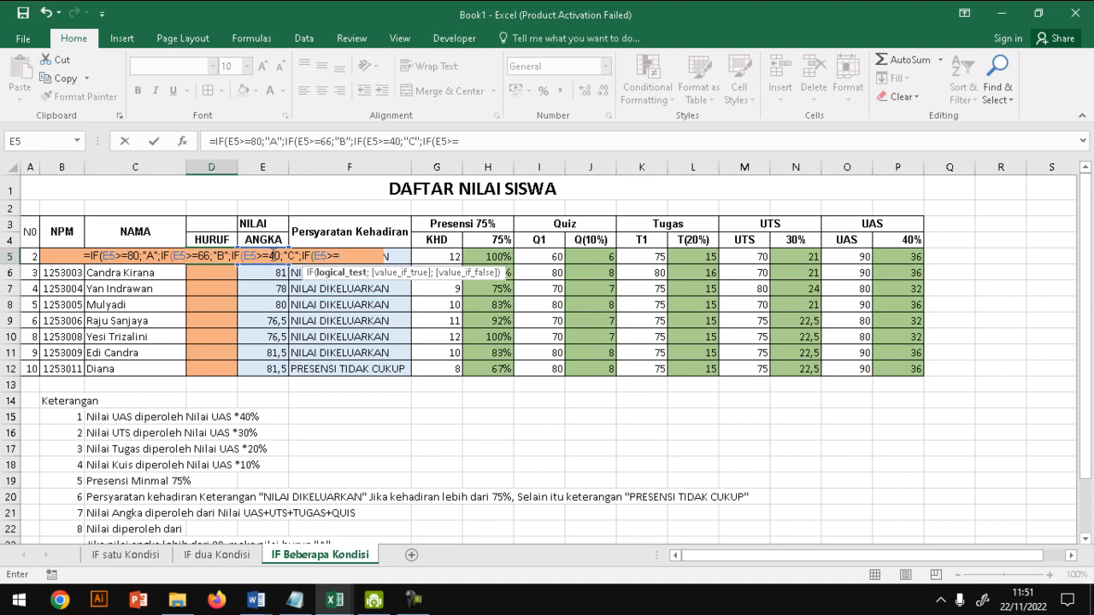
- Correct the threshold of the third IF in the D5 formula to 55 and return to the formula's end
left_click_drag(1089, 380, 1090, 403)
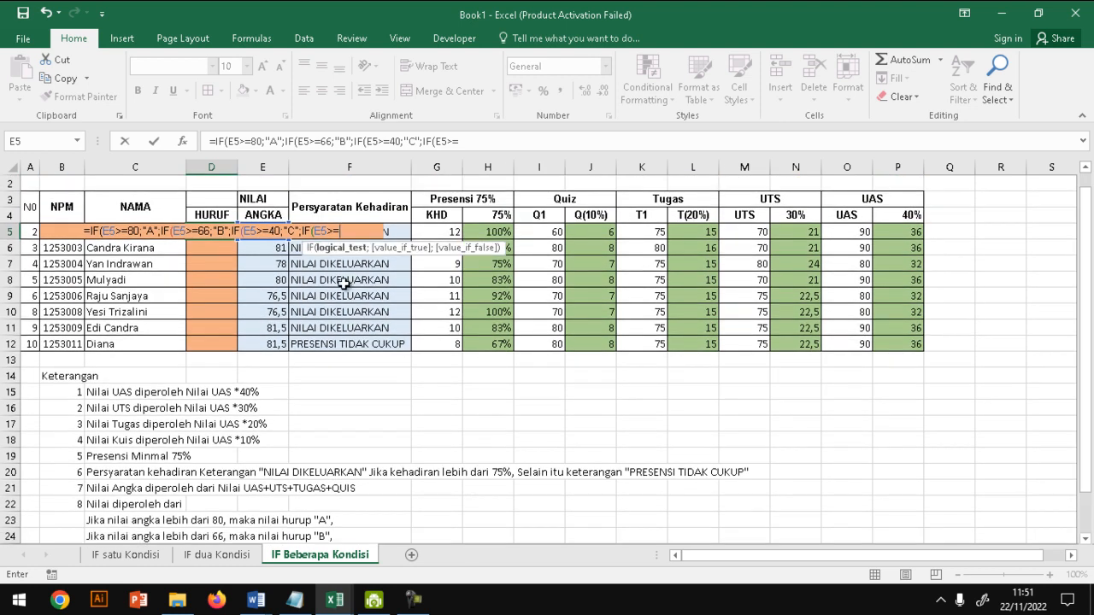
left_click(278, 232)
key("BackSpace")
key("BackSpace")
type("55")
key("End")
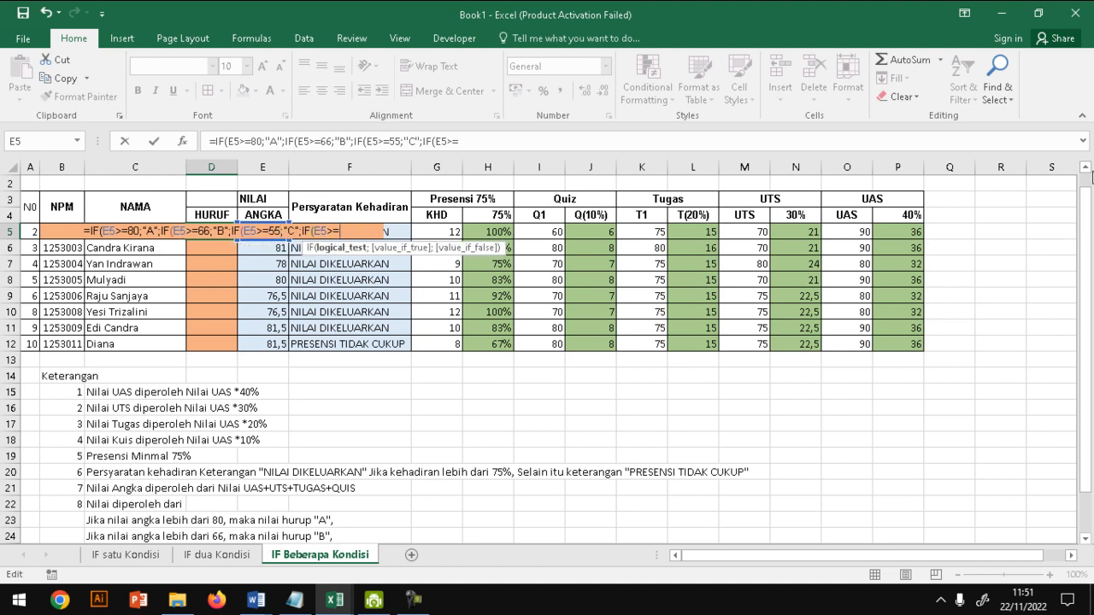
- Complete the fourth IF's test with 40, add "D" as its true result and continue to its false result
type("40")
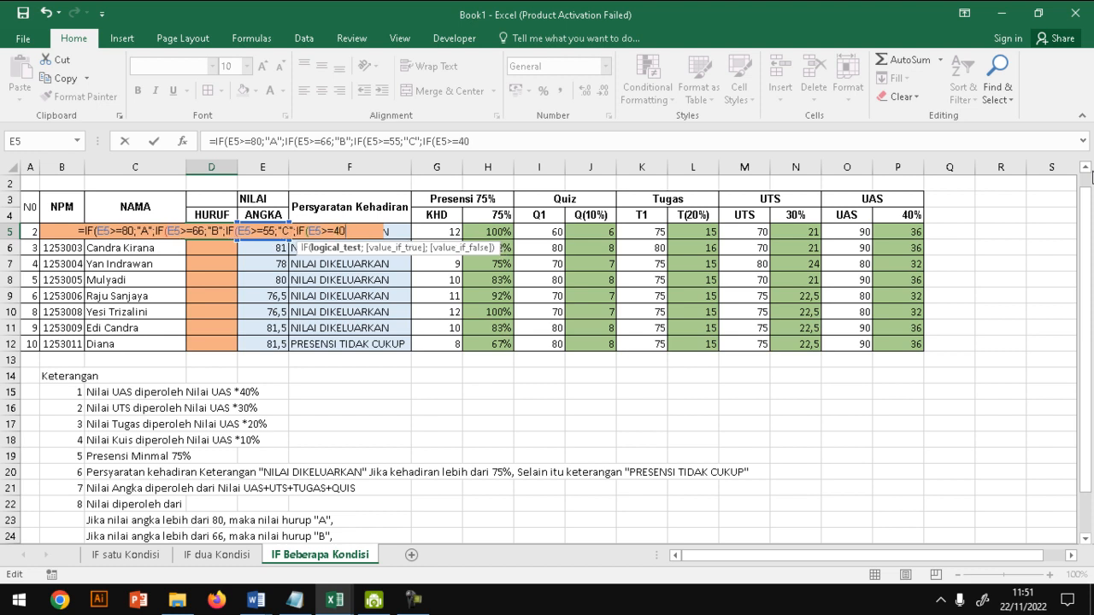
type(";")
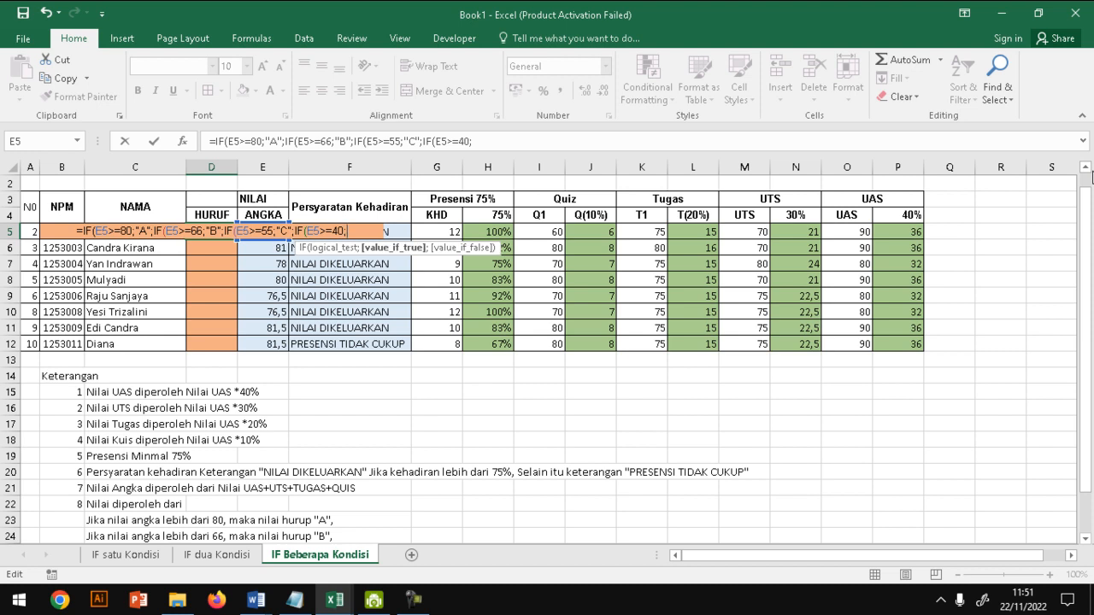
type("\"")
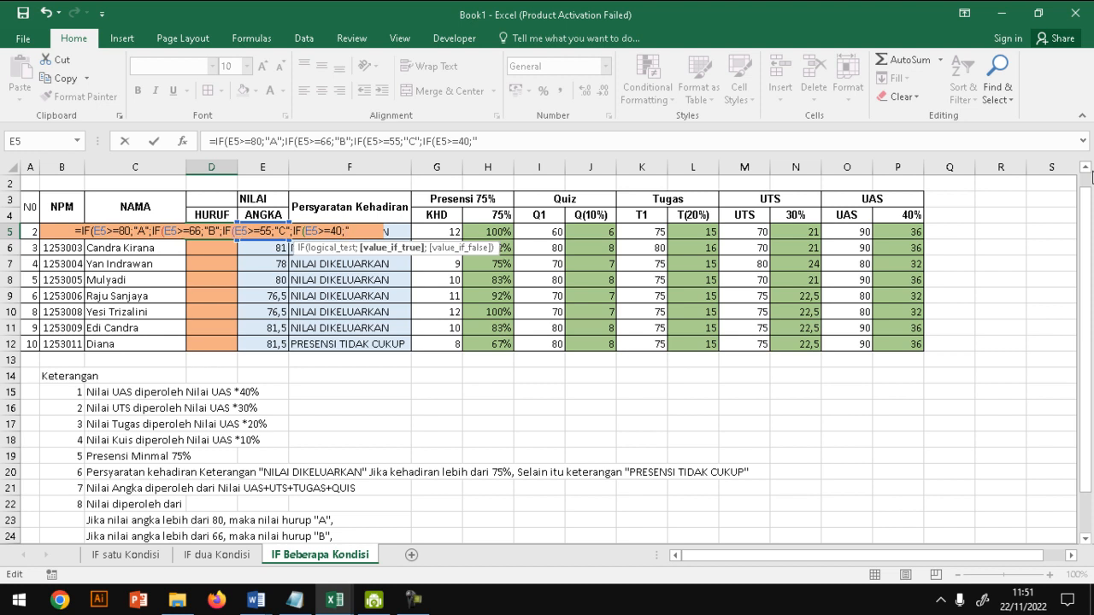
type("D\"")
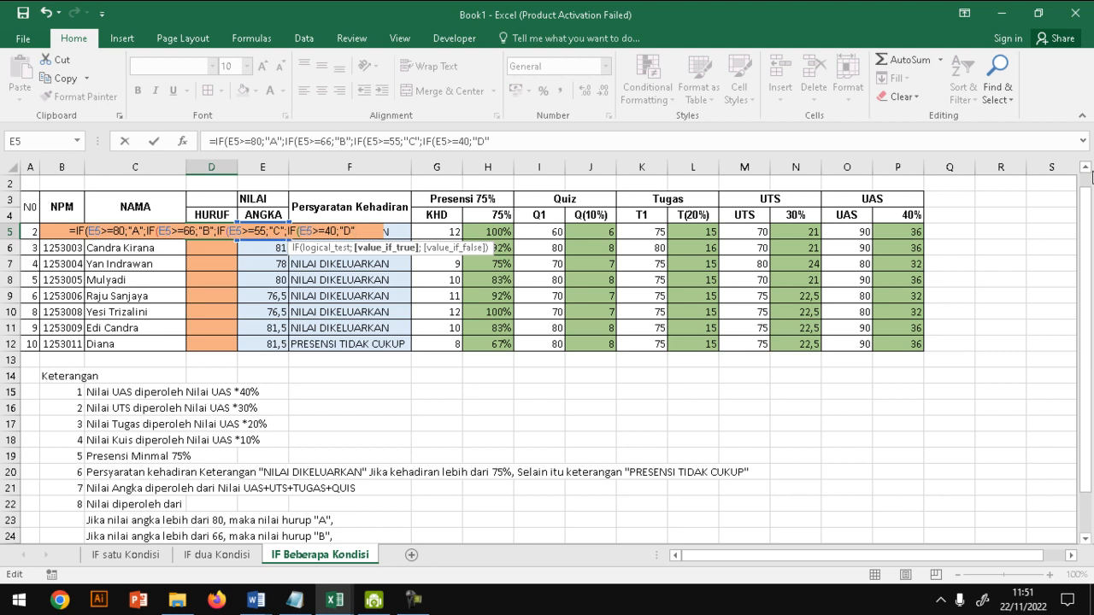
type(";")
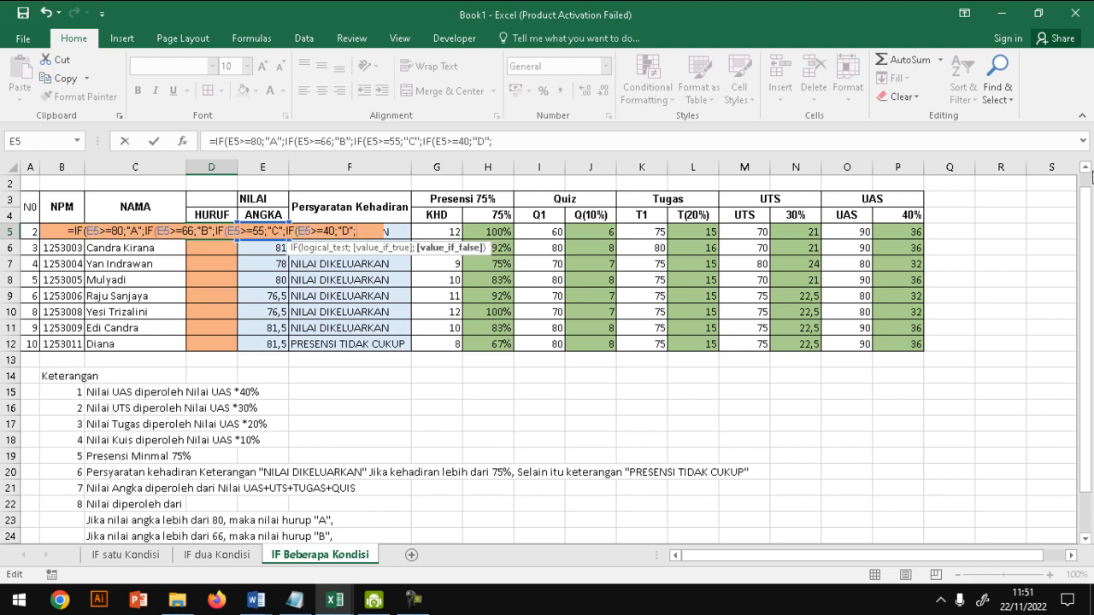
- Check the letter-grade criteria below the table and nest a fifth IF in the D5 formula, testing E5>=0
left_click_drag(1085, 234, 1089, 369)
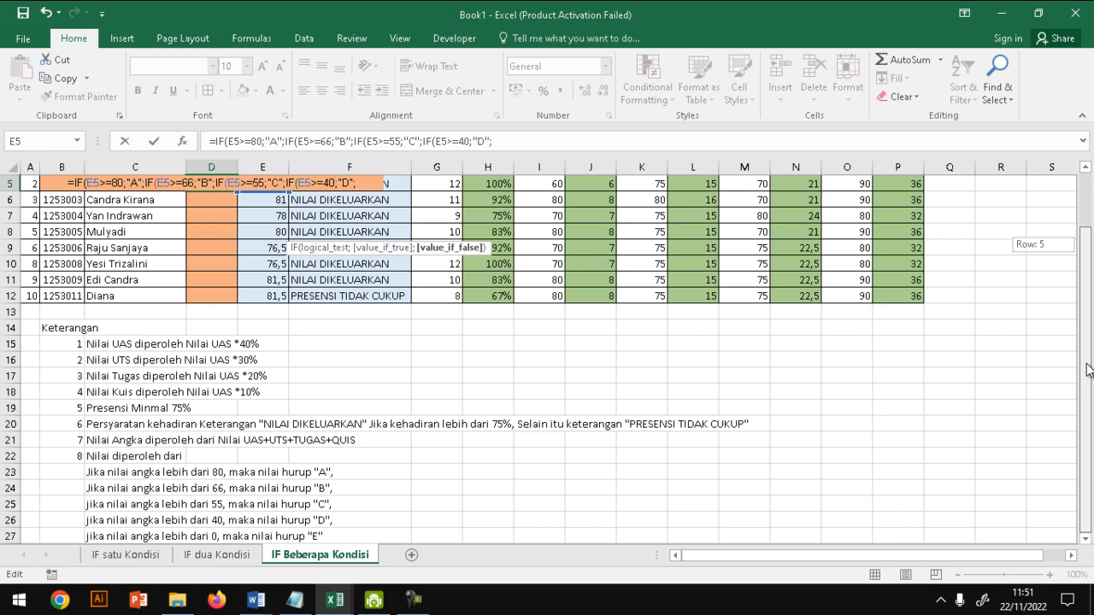
left_click_drag(1089, 370, 1092, 208)
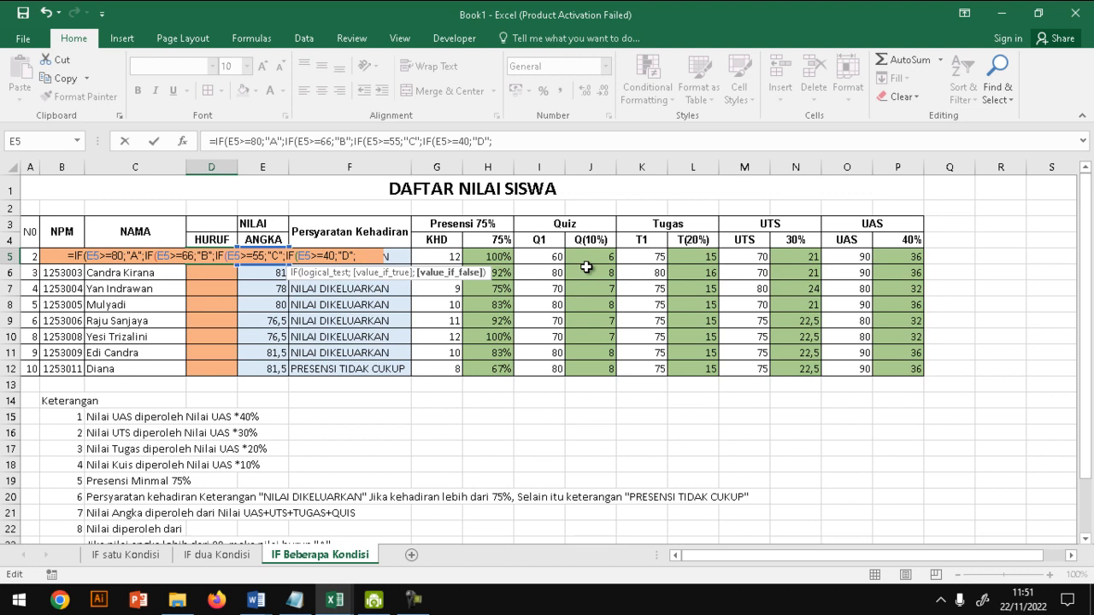
type("IF(")
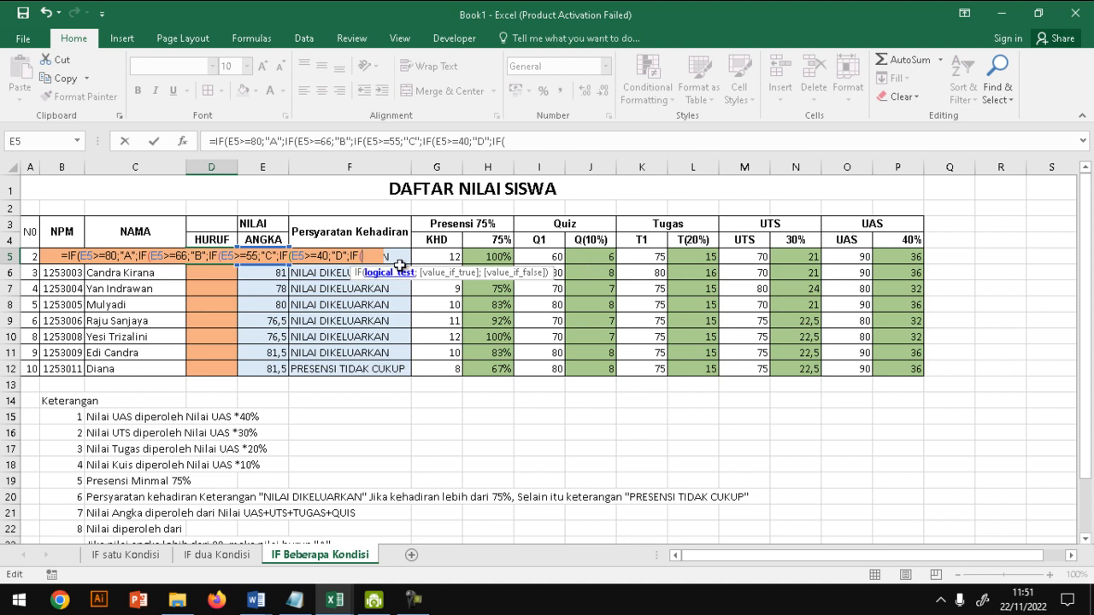
left_click(263, 274)
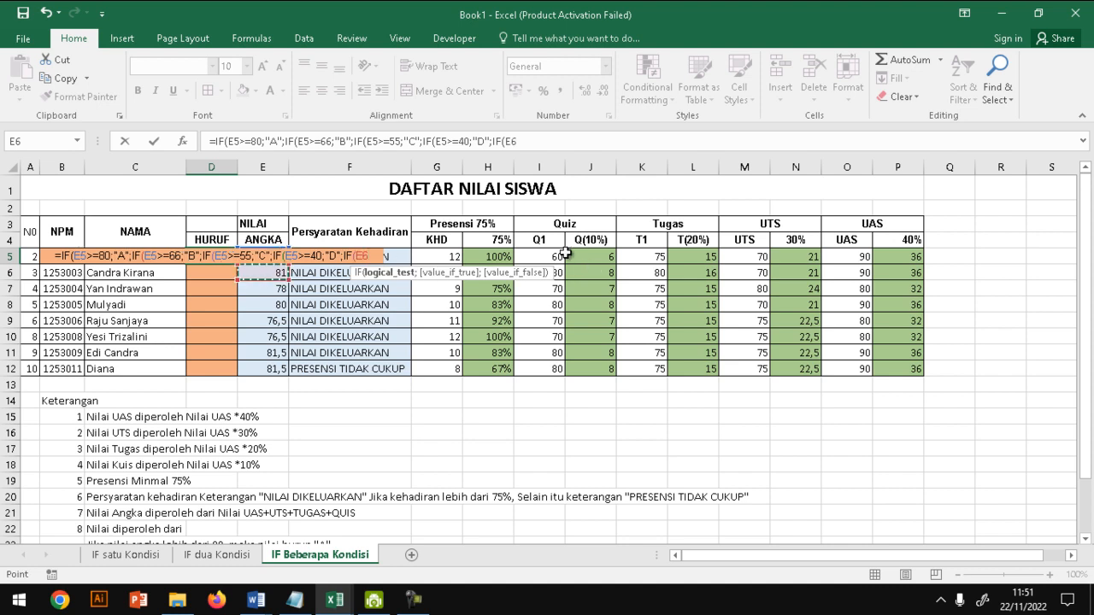
key("Up")
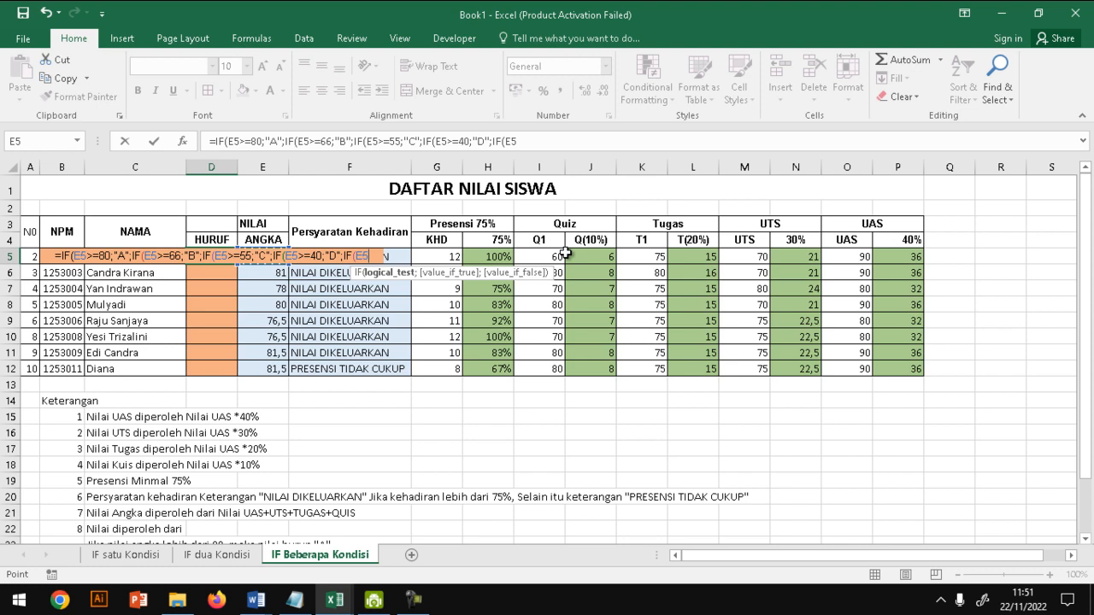
type(">")
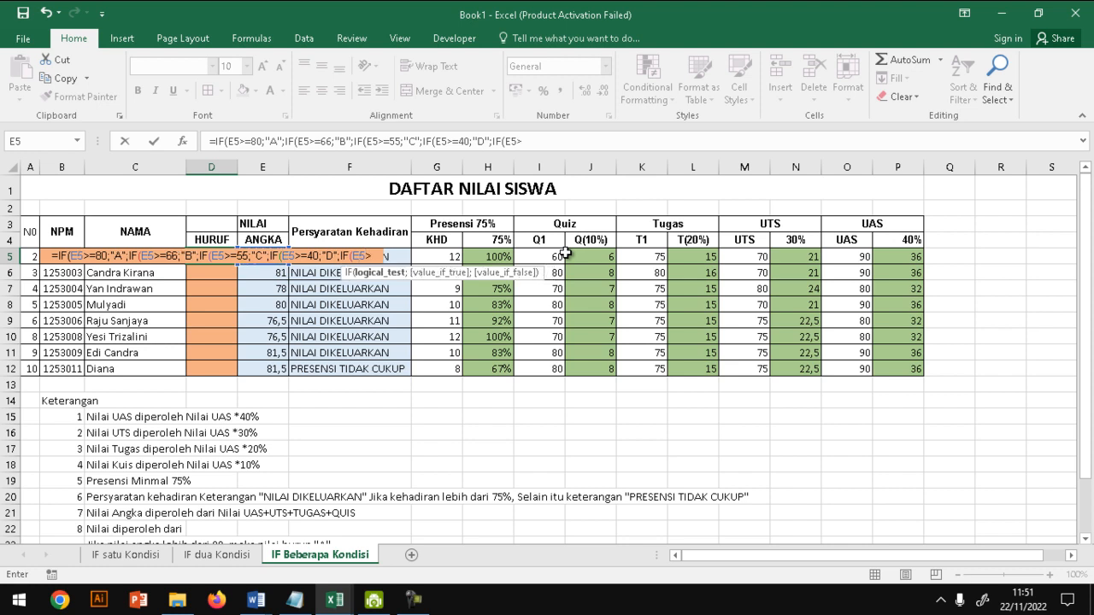
type("=")
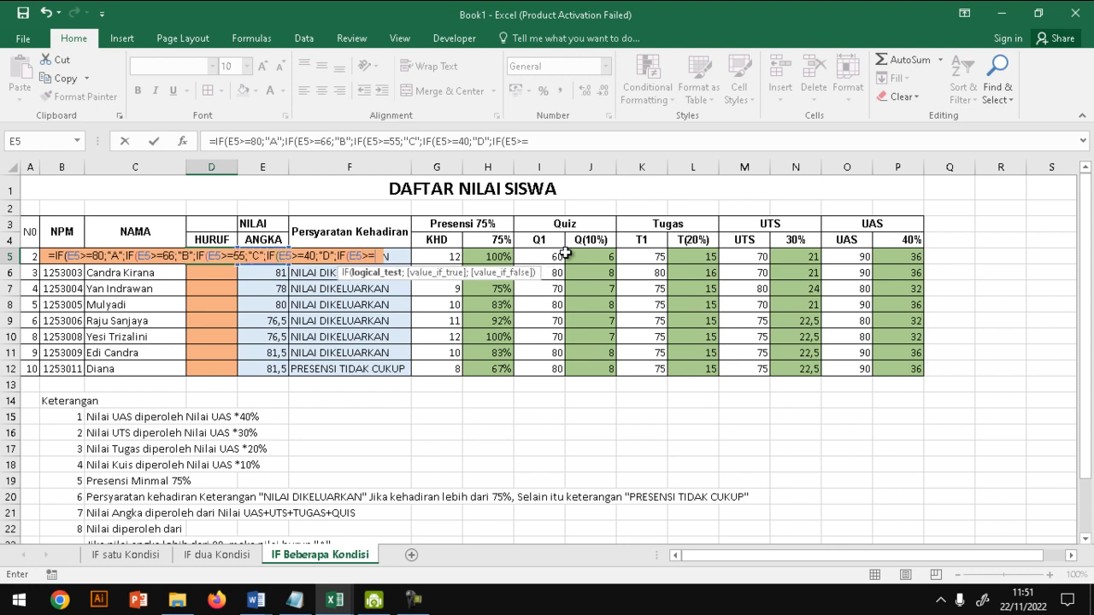
type("0")
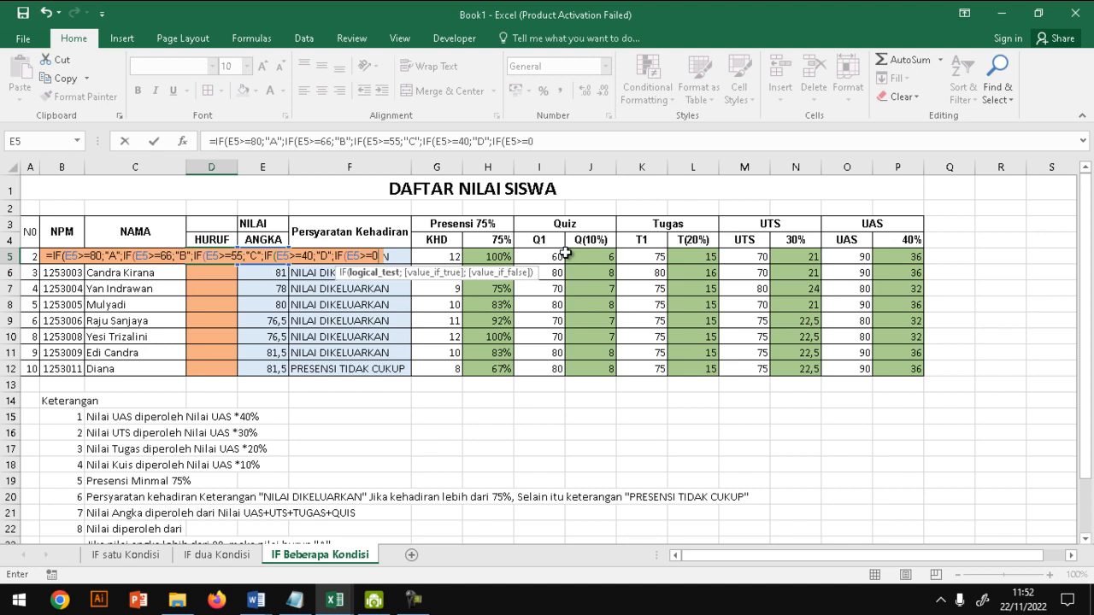
- Add "E" as the true result of the E5>=0 test, close all five IF functions and enter the formula
type(";")
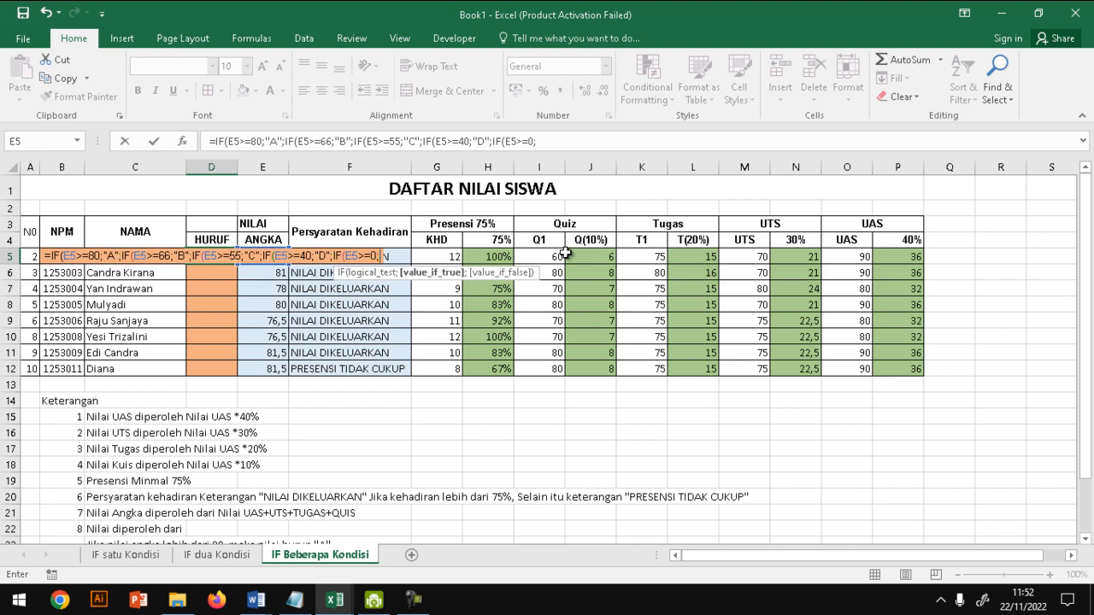
type("\"")
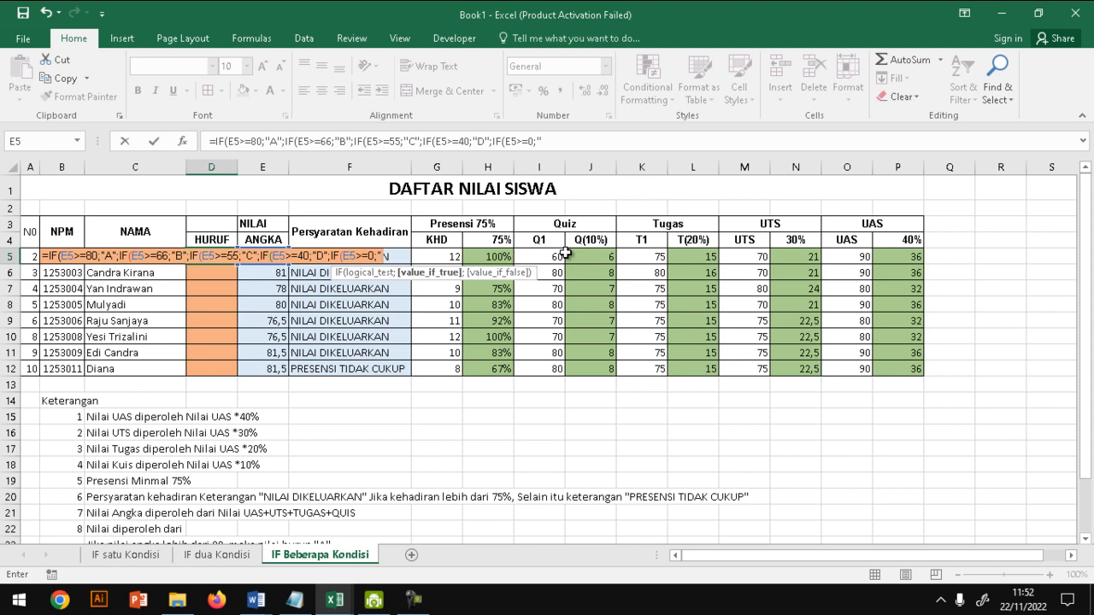
type("E")
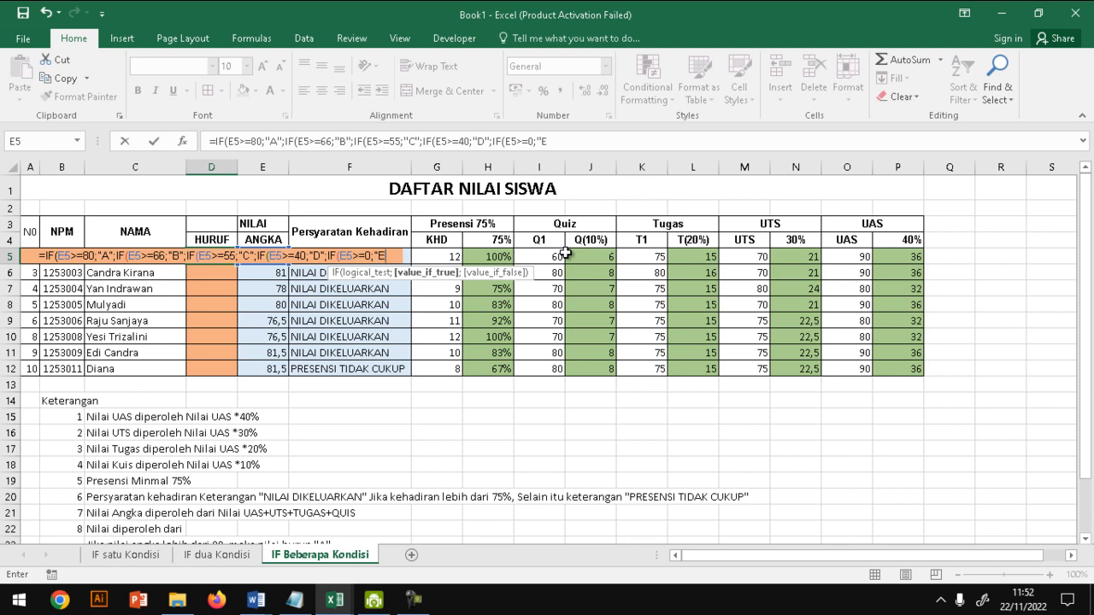
type("\"")
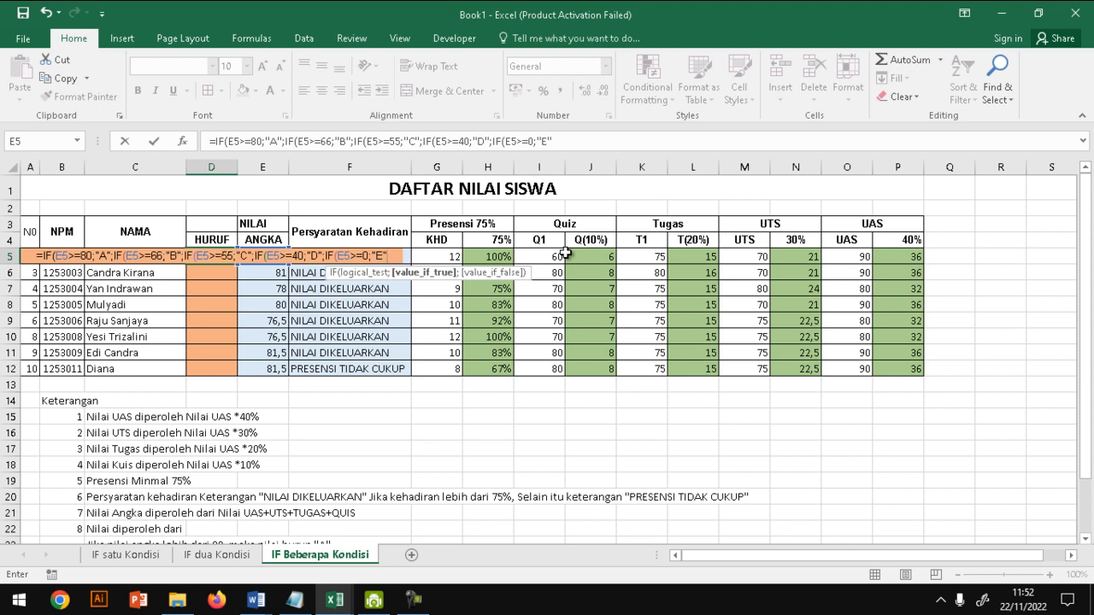
type(")")
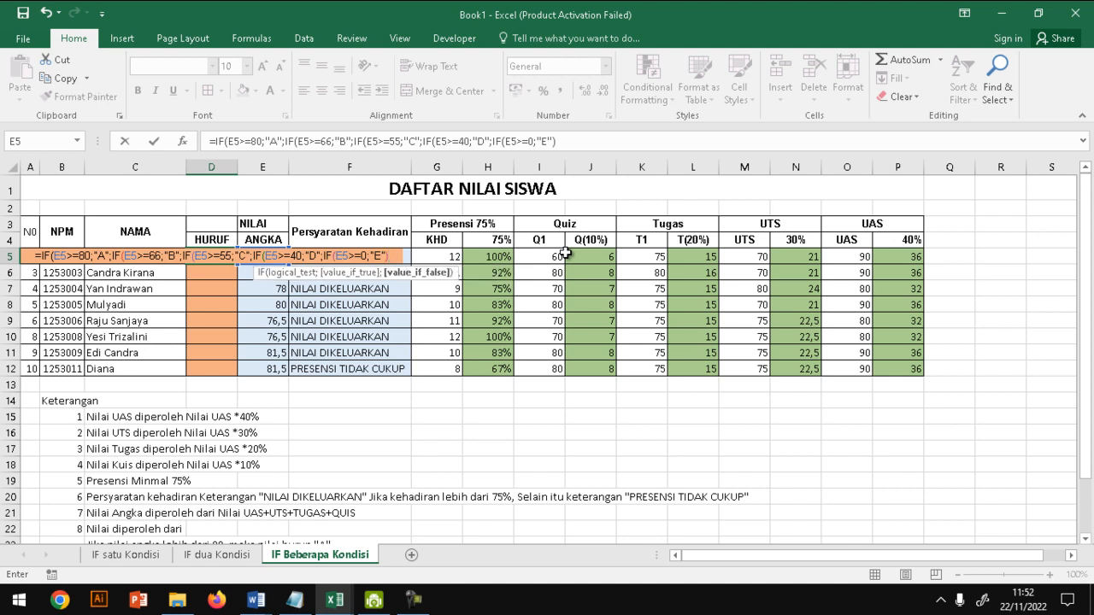
type("))")
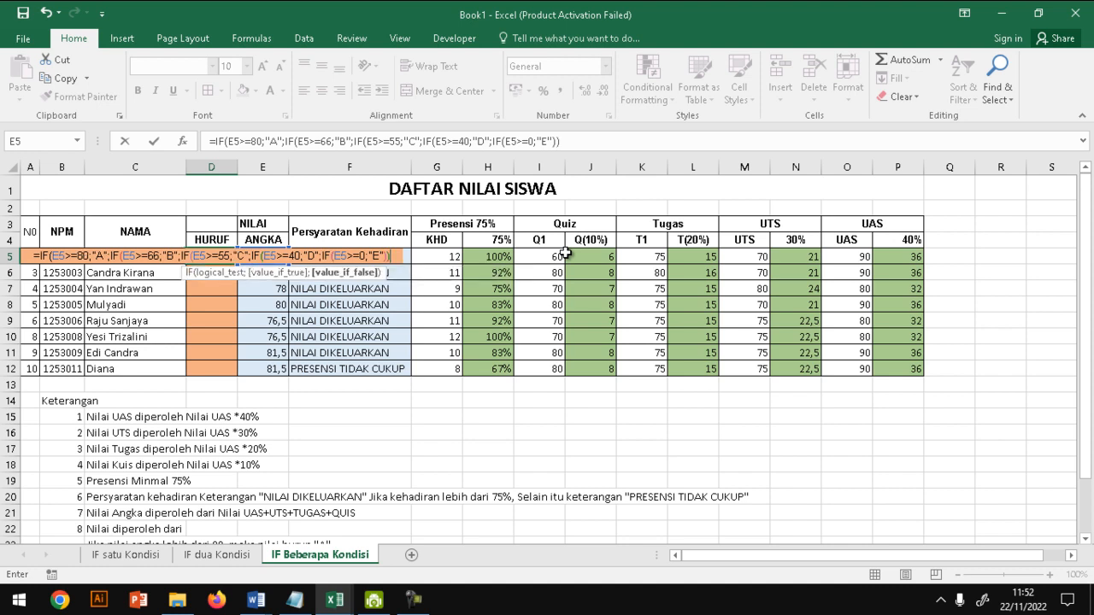
type(")")
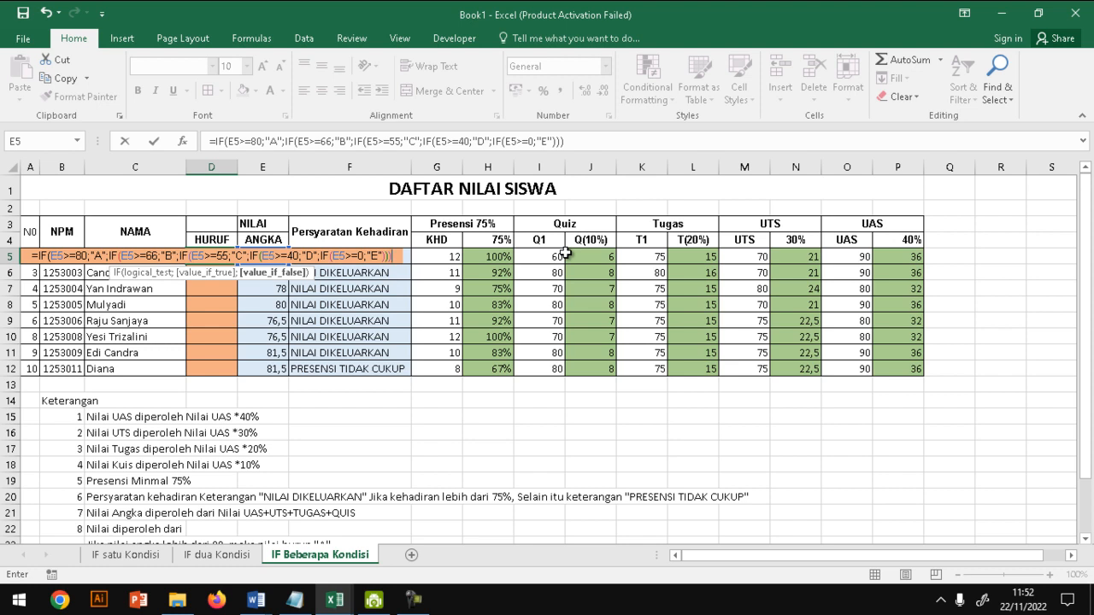
type(")")
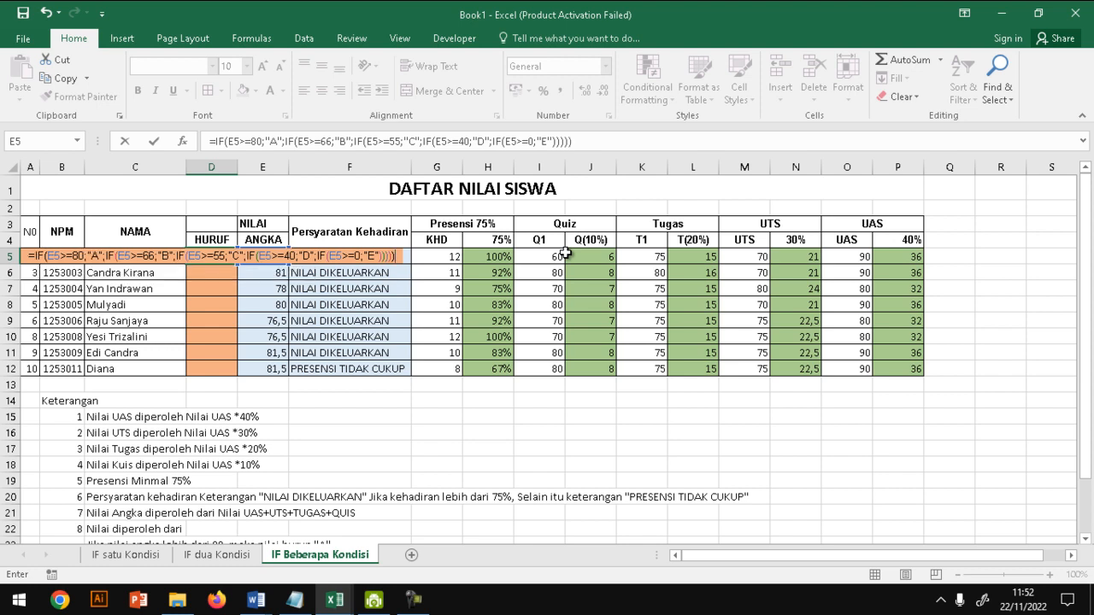
key("Return")
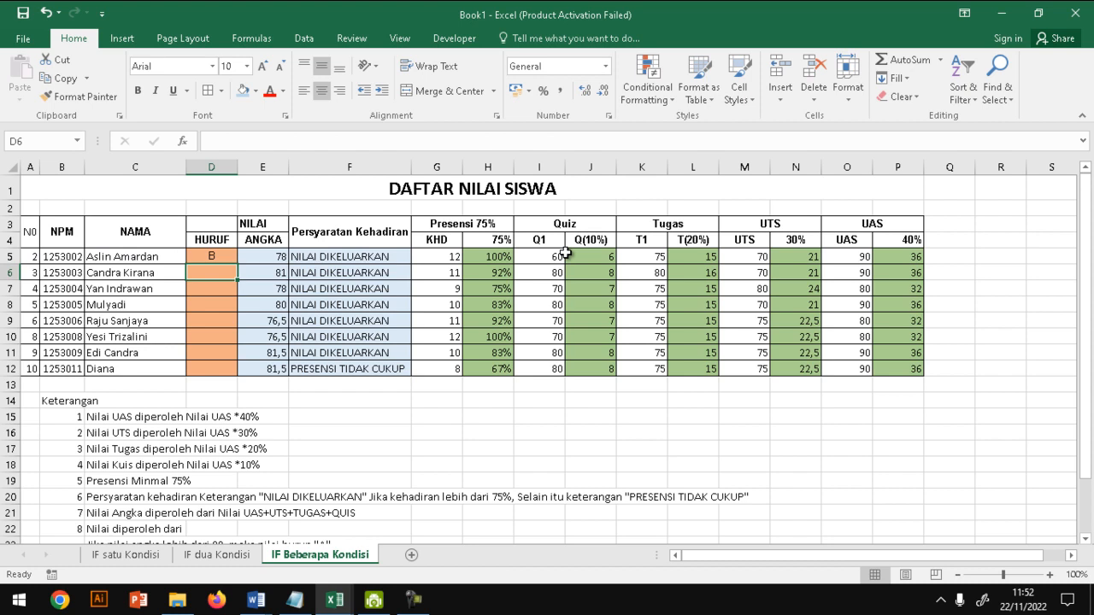
- Fill the letter-grade formula from D5 down to D12 and check the copied formula in D11
left_click(212, 254)
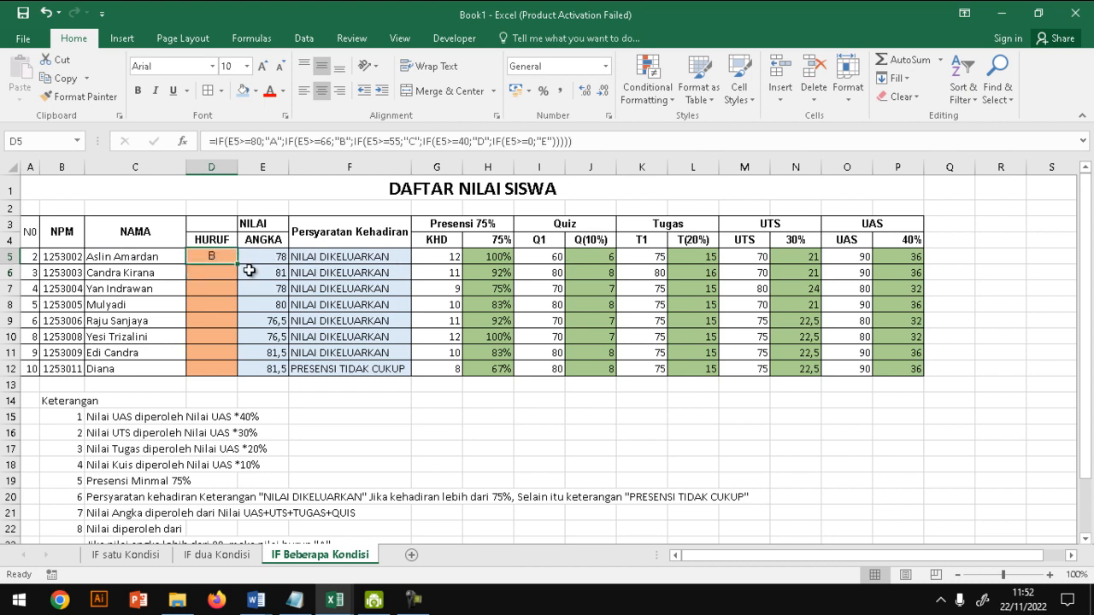
left_click_drag(241, 266, 239, 358)
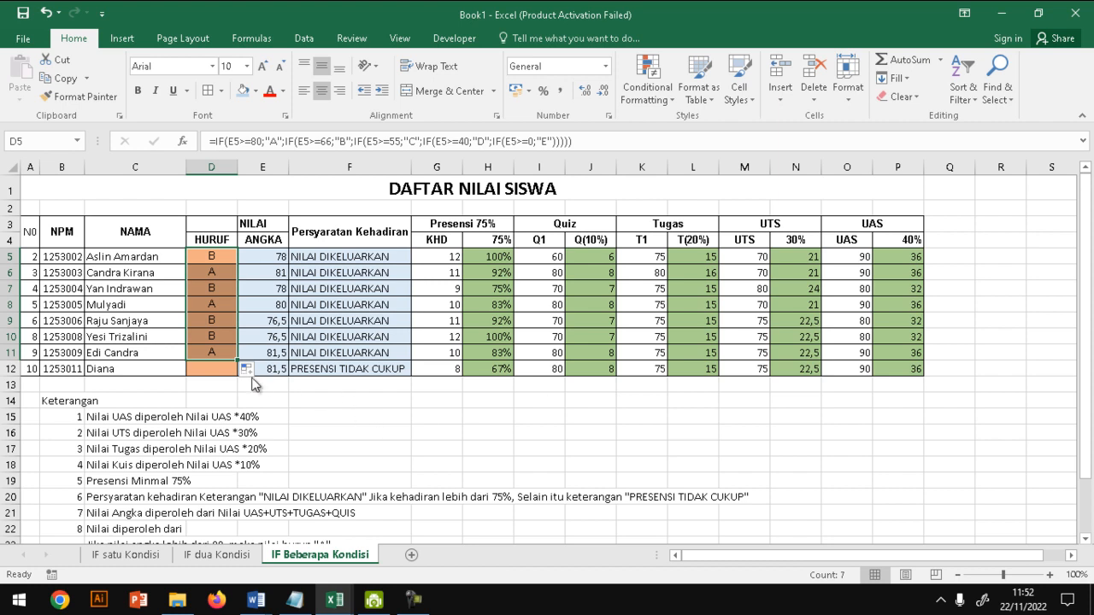
left_click_drag(229, 361, 232, 376)
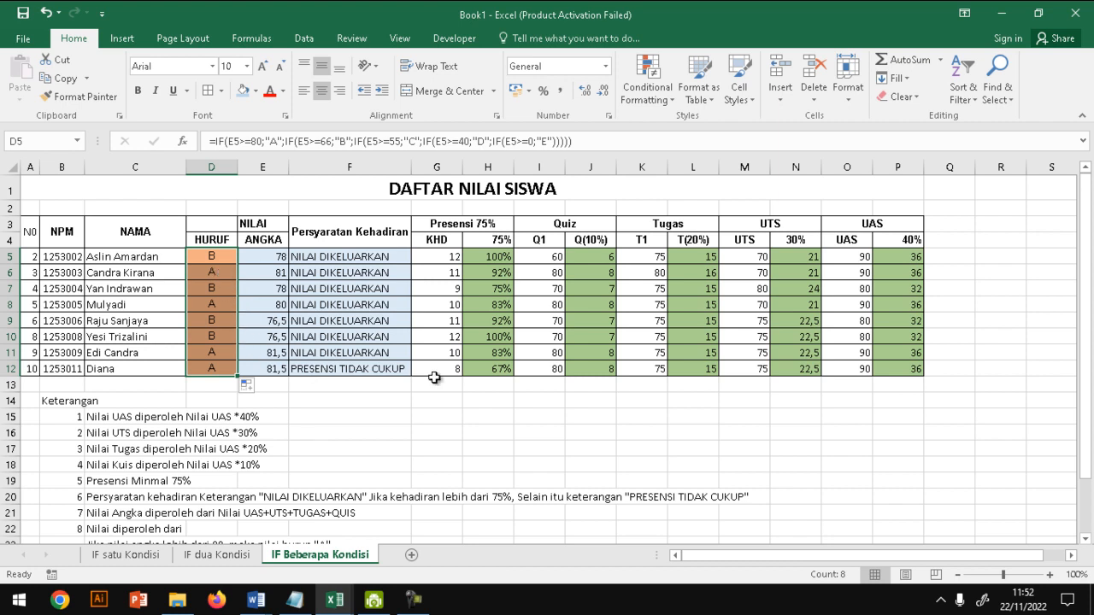
left_click(204, 352)
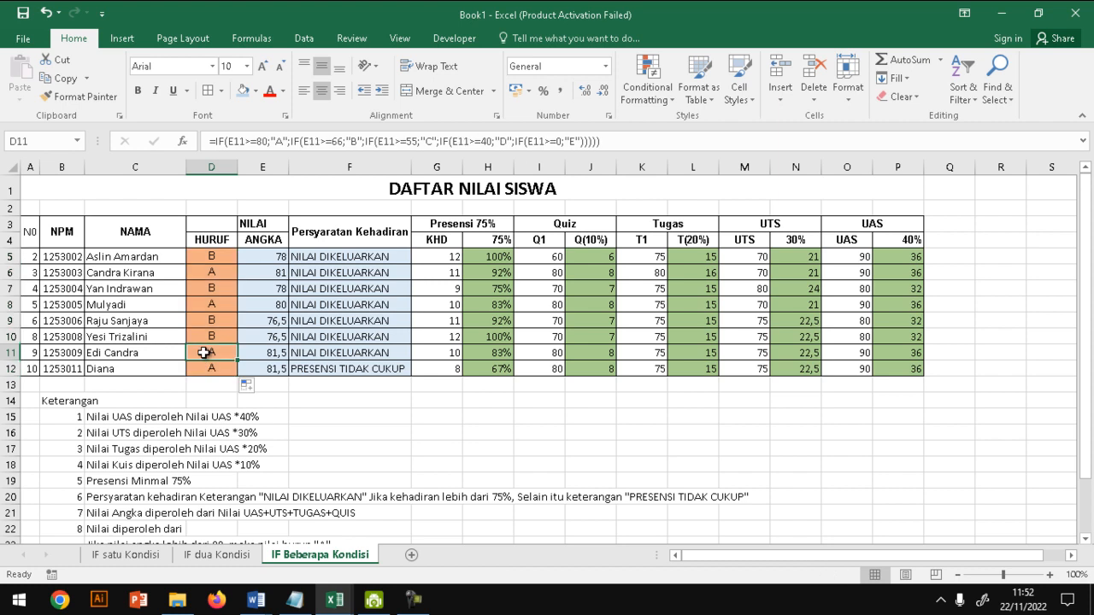
- Set the Q1 quiz, T1 assignment and UTS scores in row 8 to 60
left_click(553, 367)
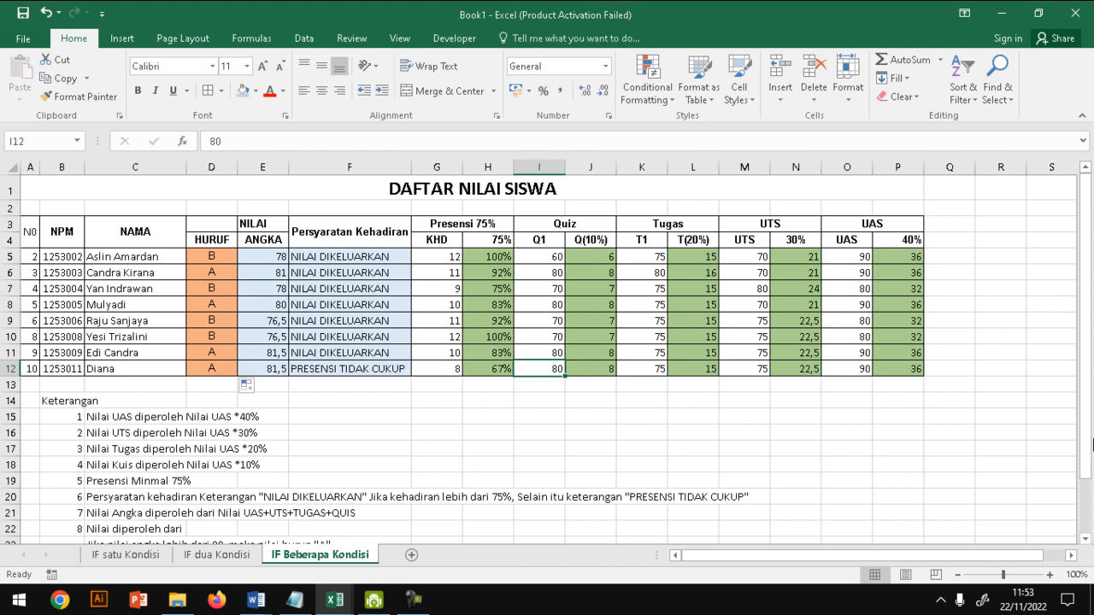
left_click_drag(1092, 421, 1087, 377)
left_click(558, 305)
type("6")
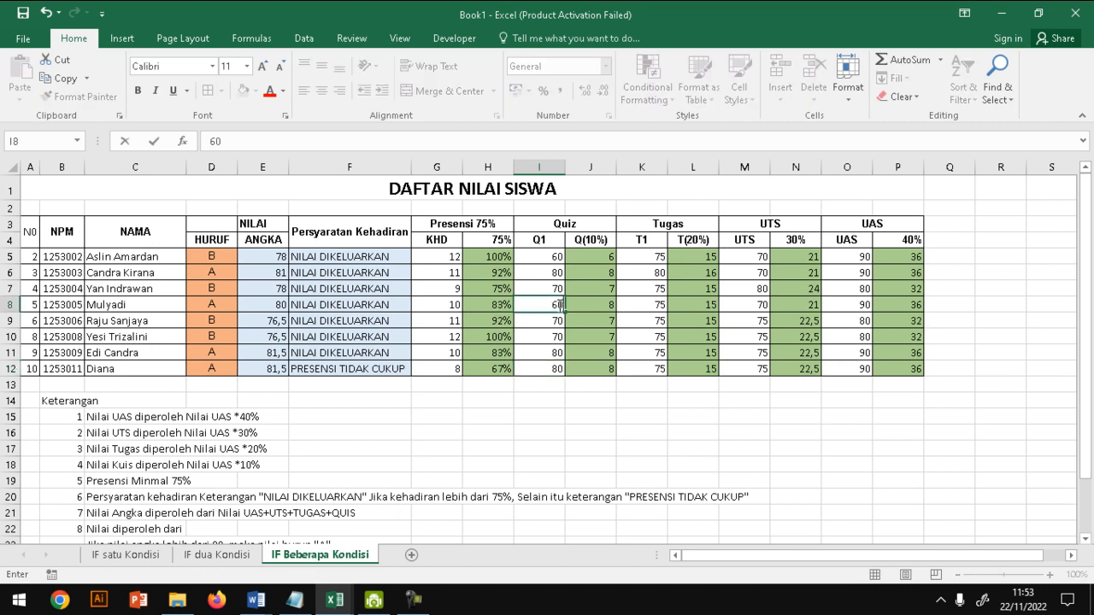
left_click(655, 304)
type("60")
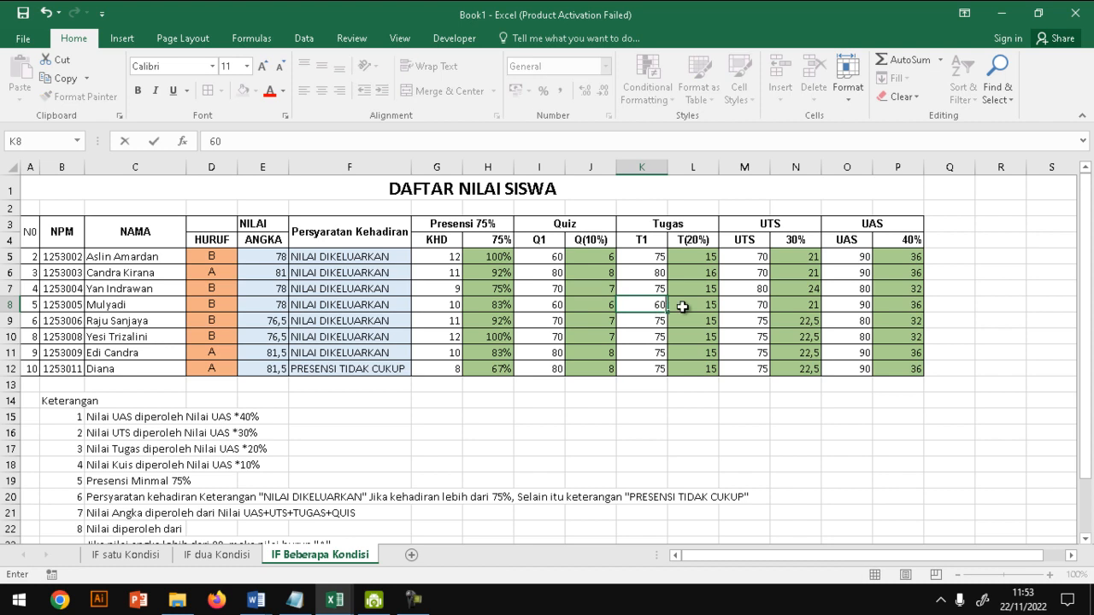
left_click(732, 304)
type("60")
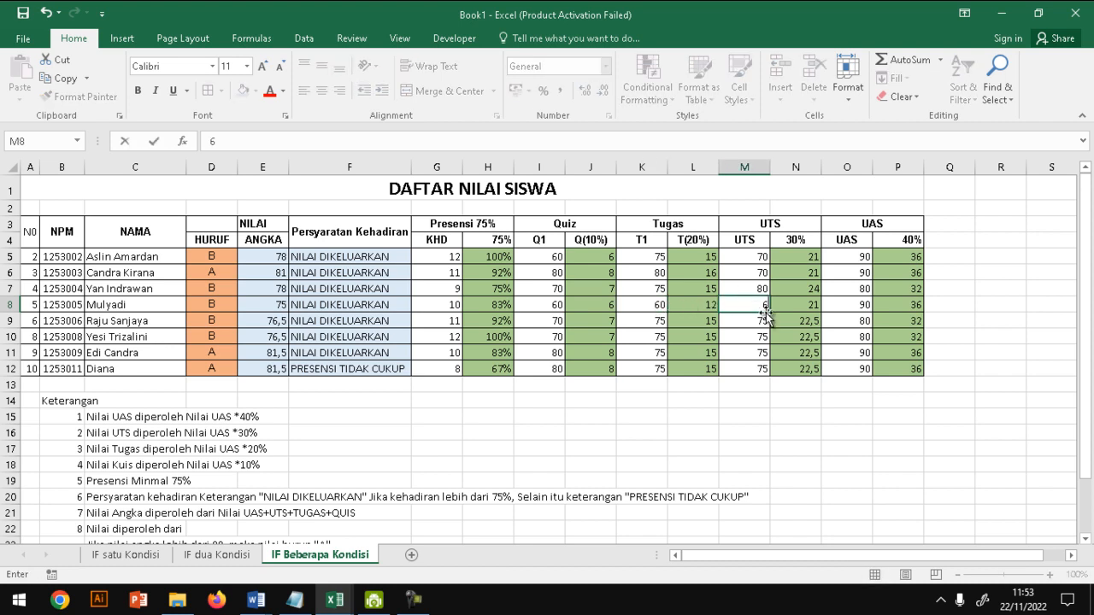
left_click(765, 337)
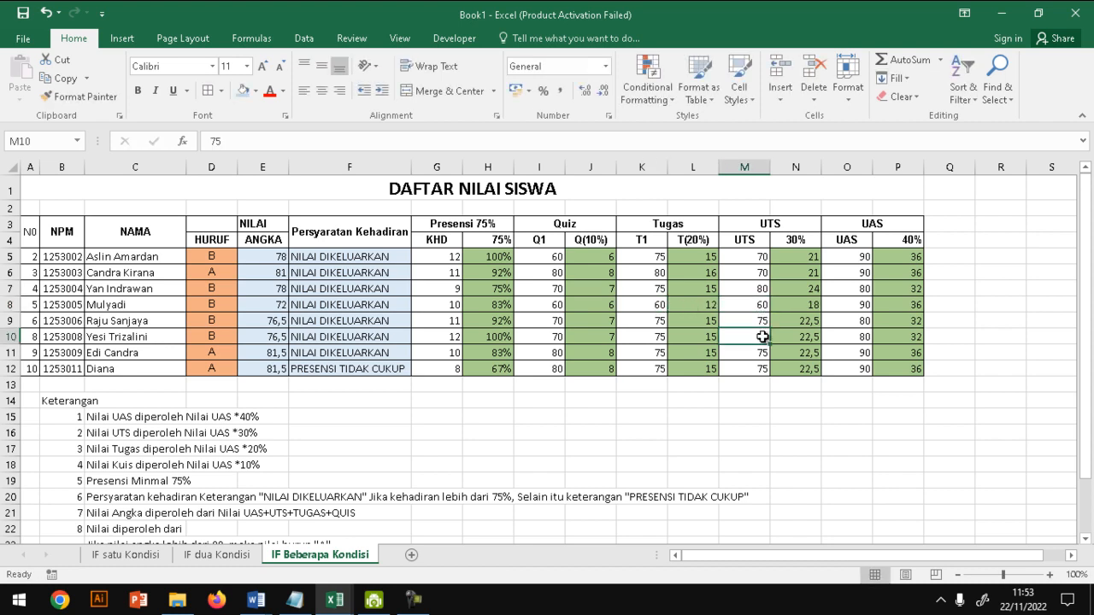
- Set the UAS score in row 8 to 60 and compare the student's letter grade with the criteria below the table
left_click(834, 303)
type("60")
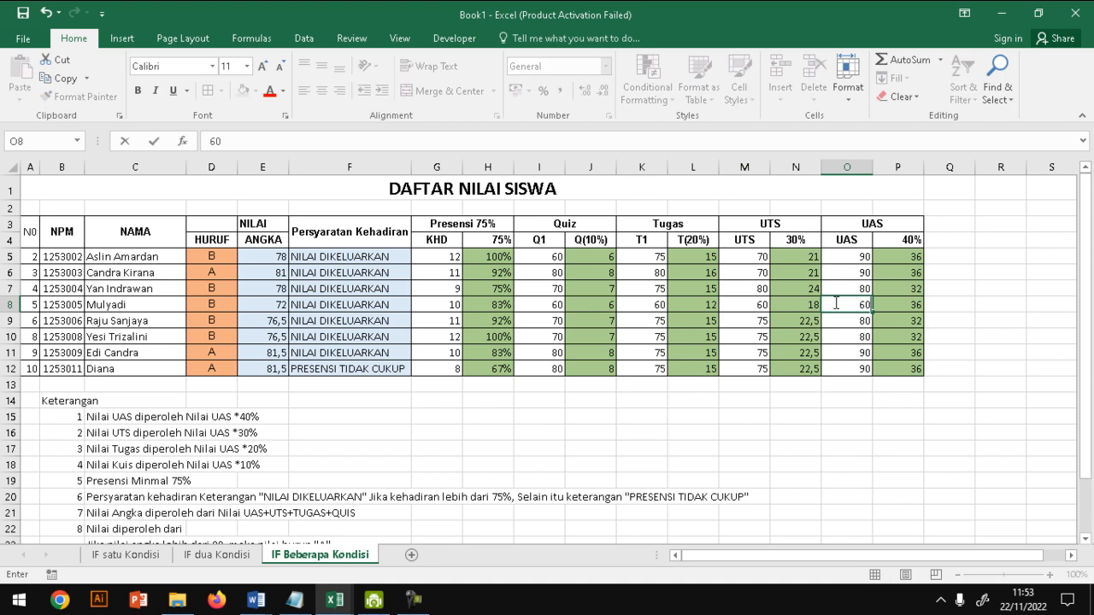
left_click(828, 351)
left_click_drag(1087, 369, 1091, 465)
left_click_drag(1092, 376, 1092, 376)
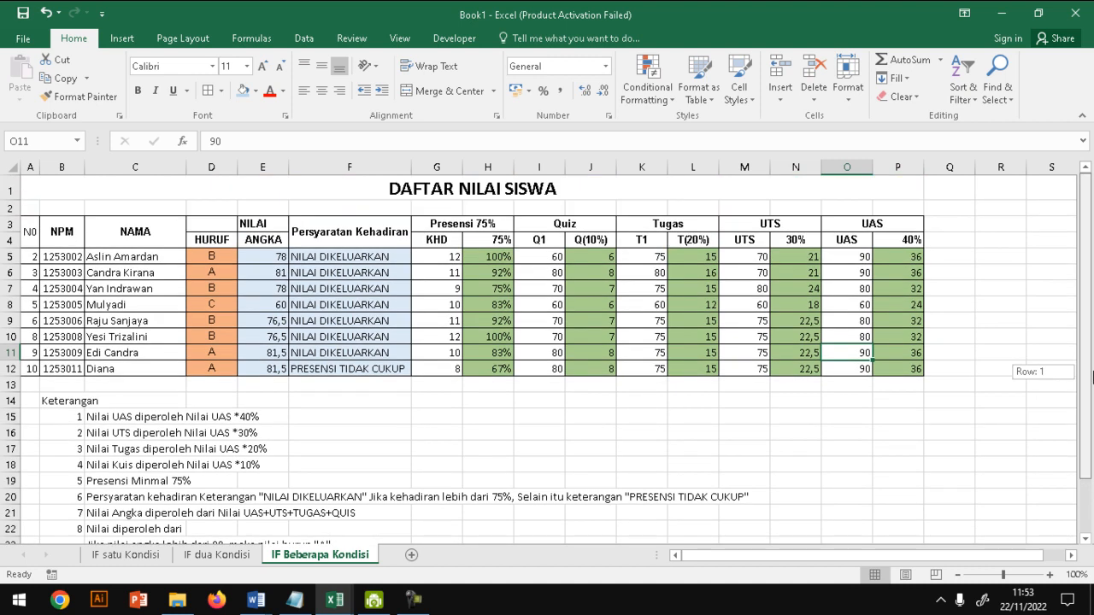
left_click_drag(1092, 376, 1092, 502)
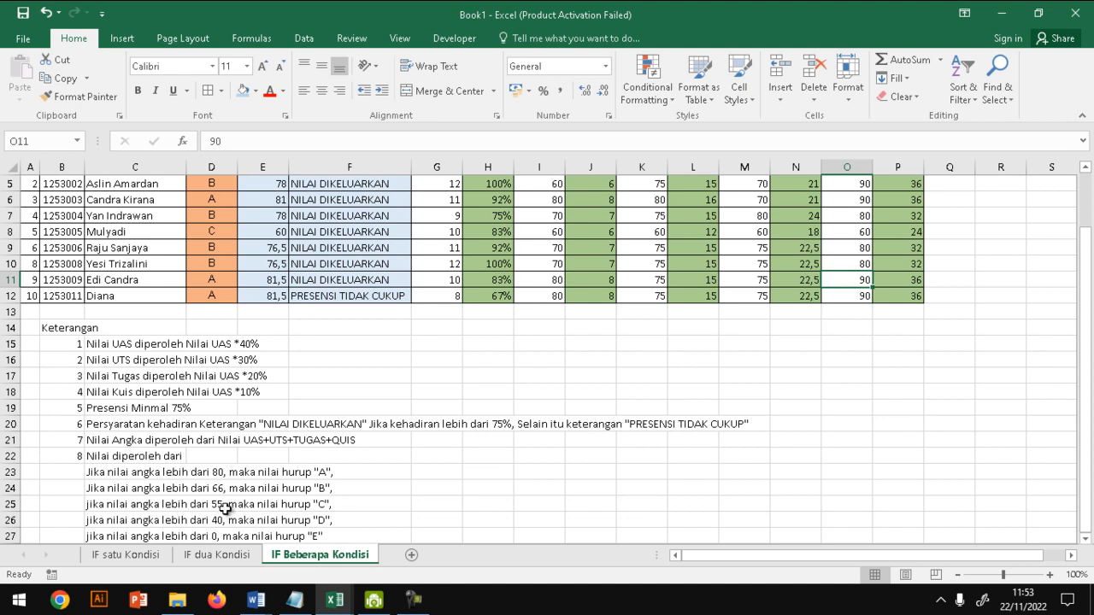
left_click_drag(1087, 458, 1093, 298)
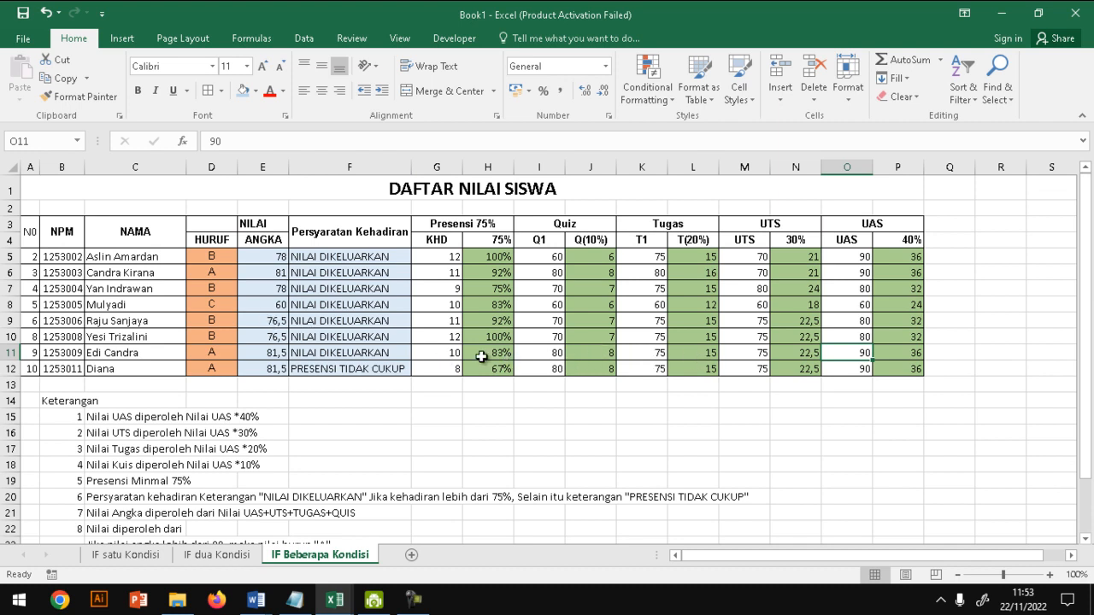
- Set the Q1 quiz, T1 assignment and UTS scores in row 11 to 50
left_click(547, 354)
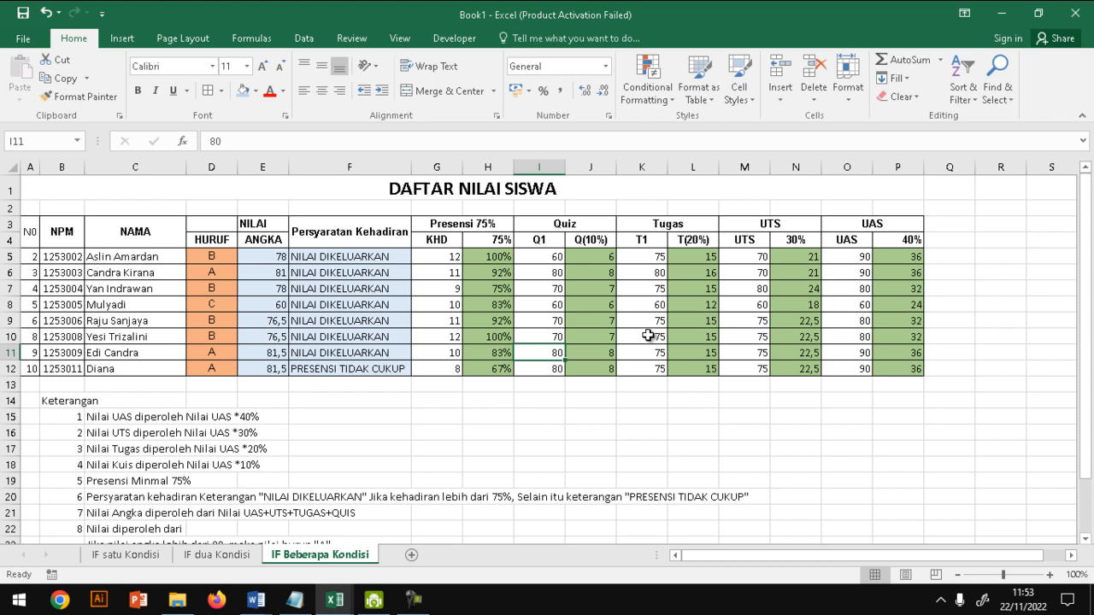
type("5")
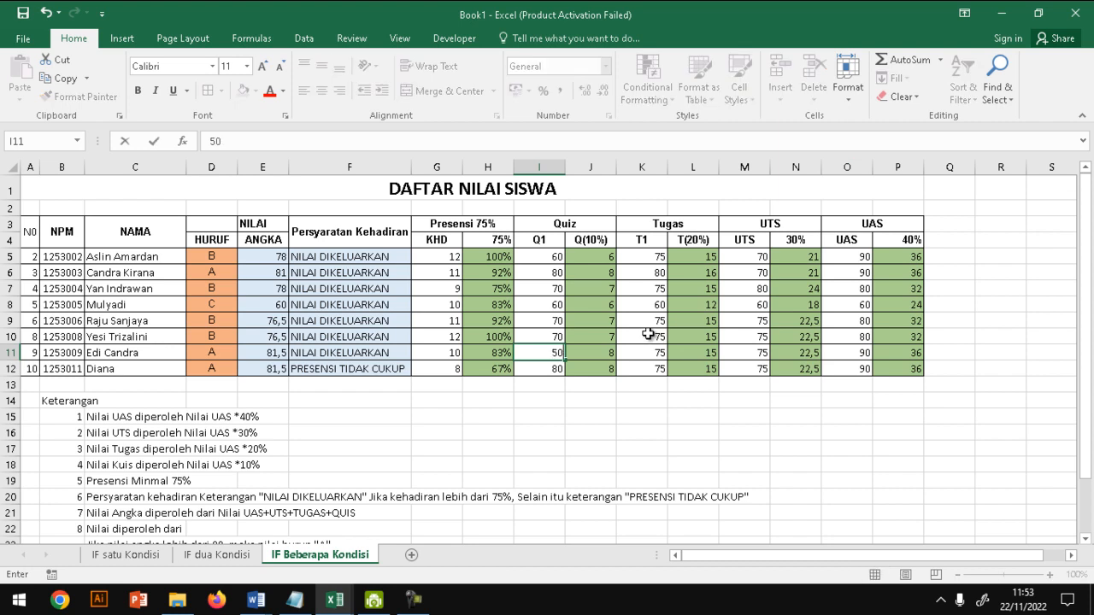
left_click(658, 353)
type("50")
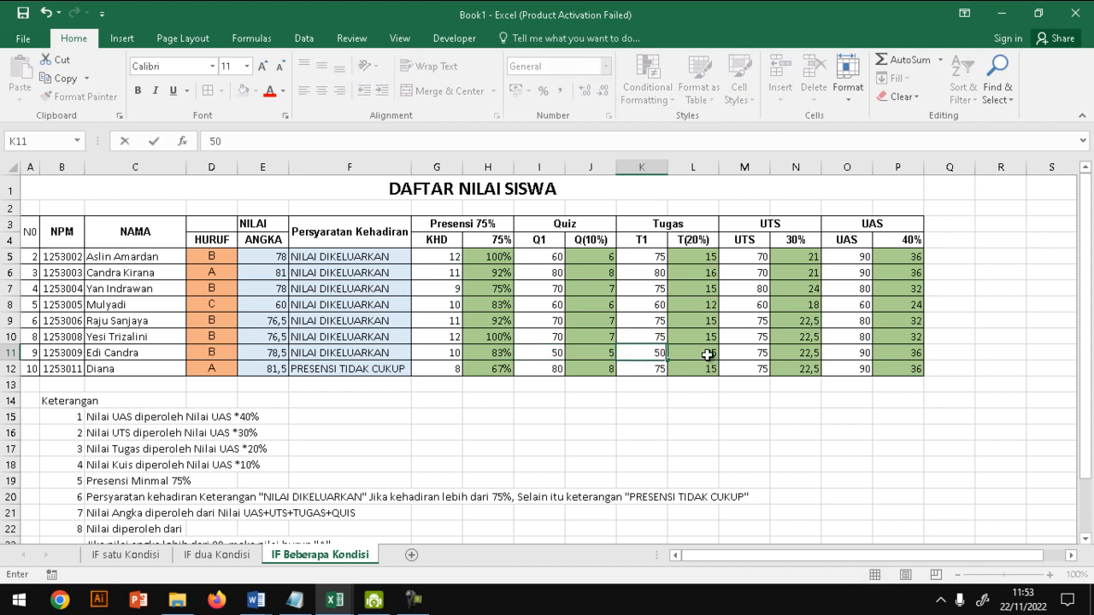
left_click(765, 353)
type("50")
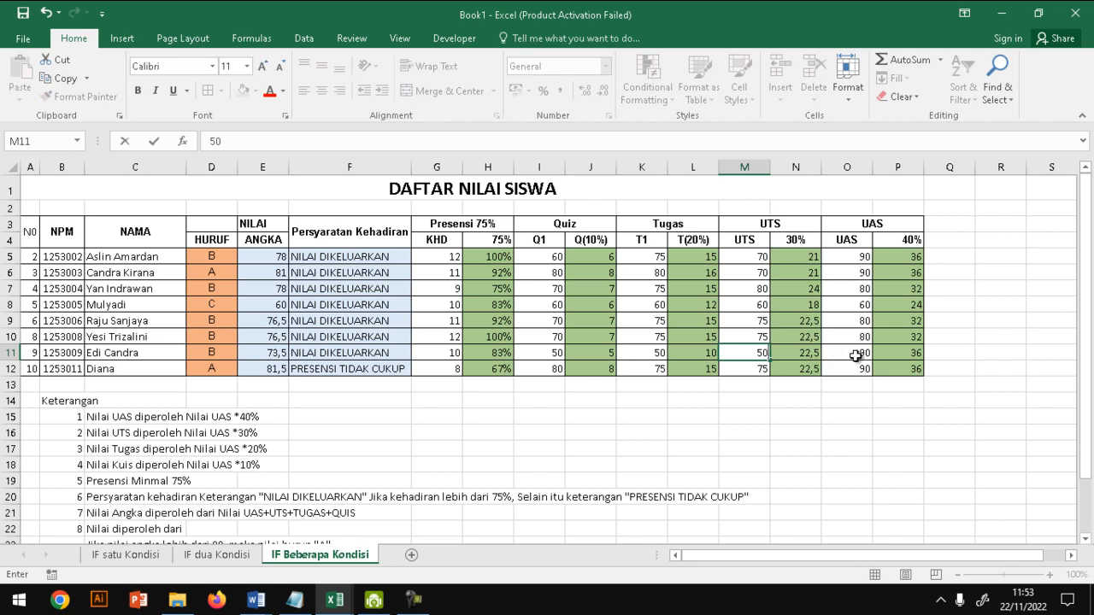
- Set the UAS score in row 11 to 50 and check the student's letter grade against the criteria below the table
left_click(856, 356)
type("50")
left_click(802, 417)
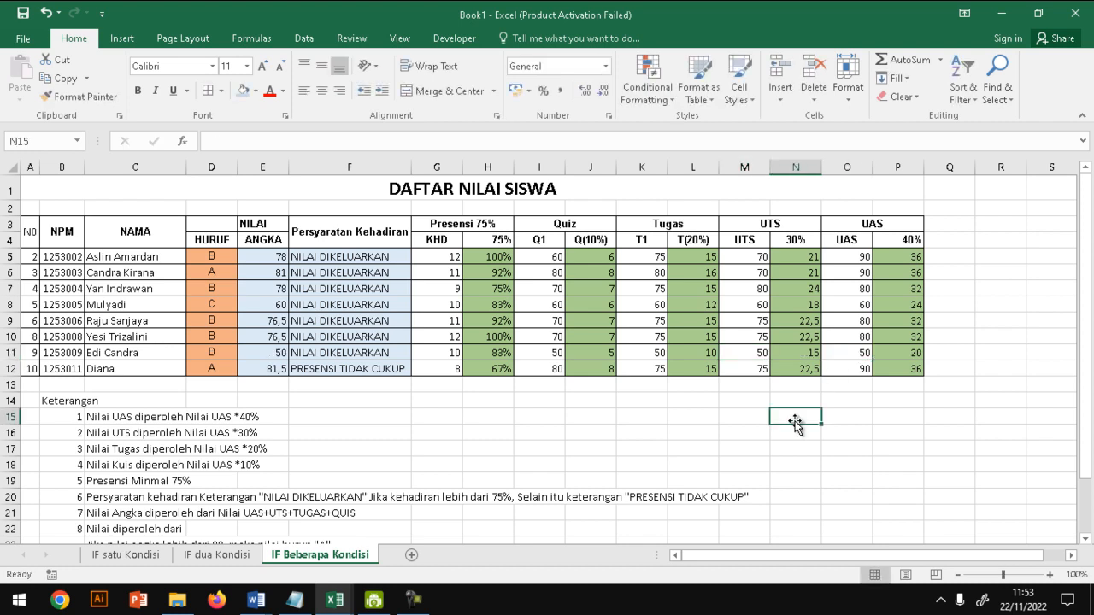
left_click_drag(1086, 391, 1084, 411)
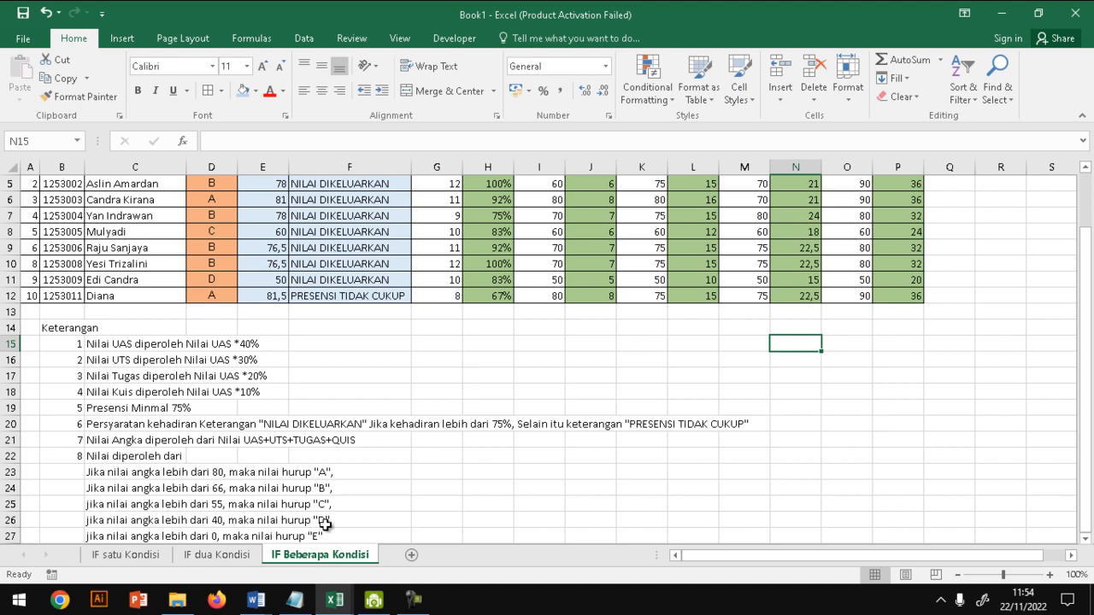
left_click_drag(1091, 457, 1089, 403)
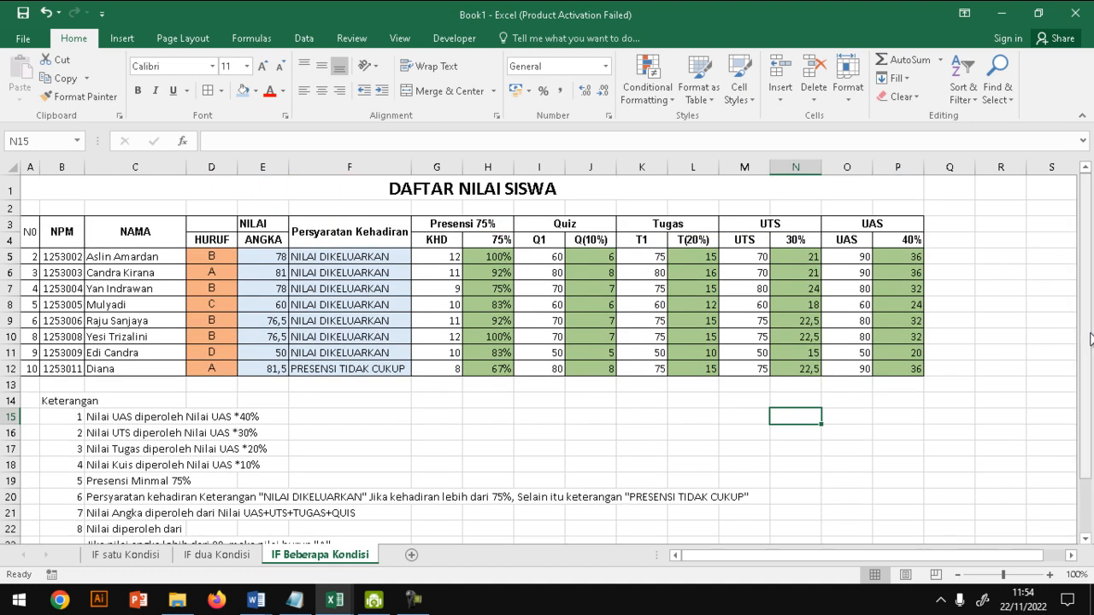
- Set the Q1 quiz, T1 assignment and UTS scores in row 9 to 0
left_click(555, 325)
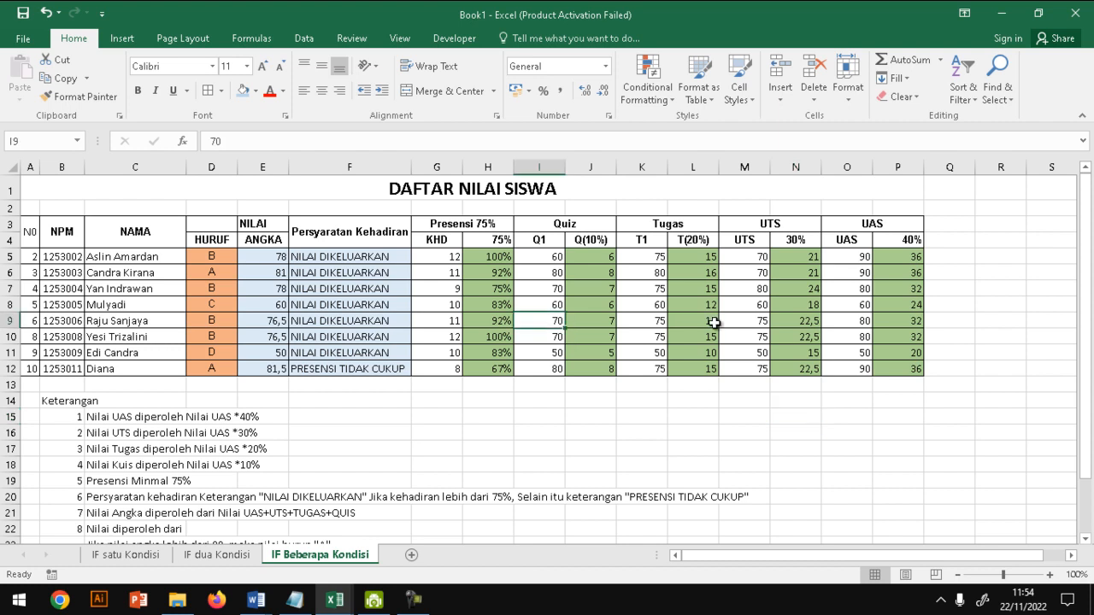
type("0")
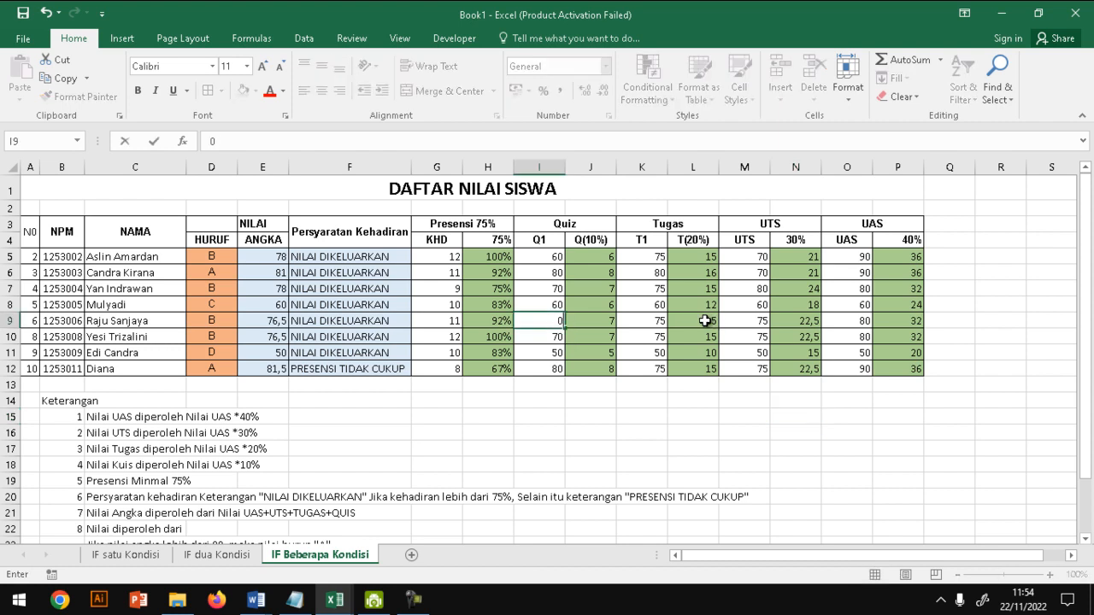
key("Tab")
key("Tab")
type("0")
key("Tab")
key("Tab")
type("0")
- Set the UAS score in row 9 to 0 and check the student's letter grade against the criteria below the table
key("Tab")
key("Tab")
type("0")
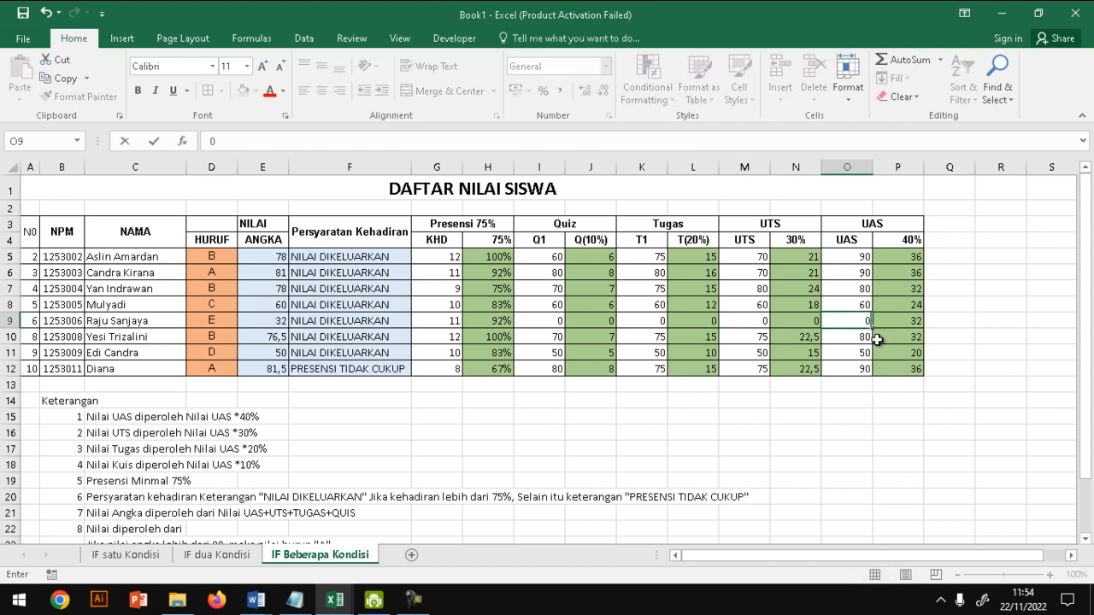
left_click(865, 434)
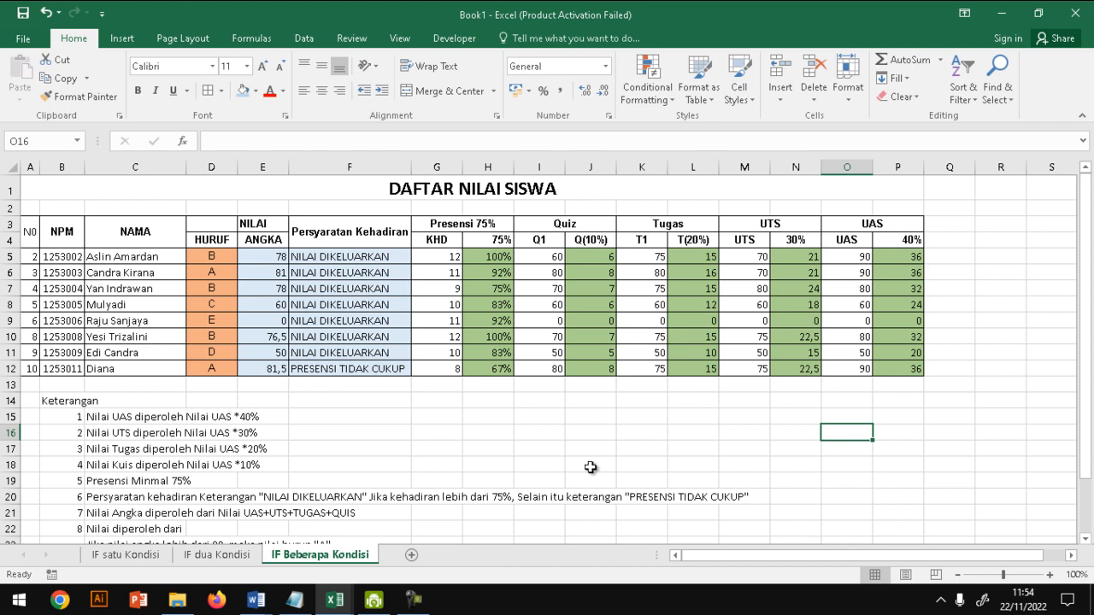
left_click_drag(1087, 325, 1087, 377)
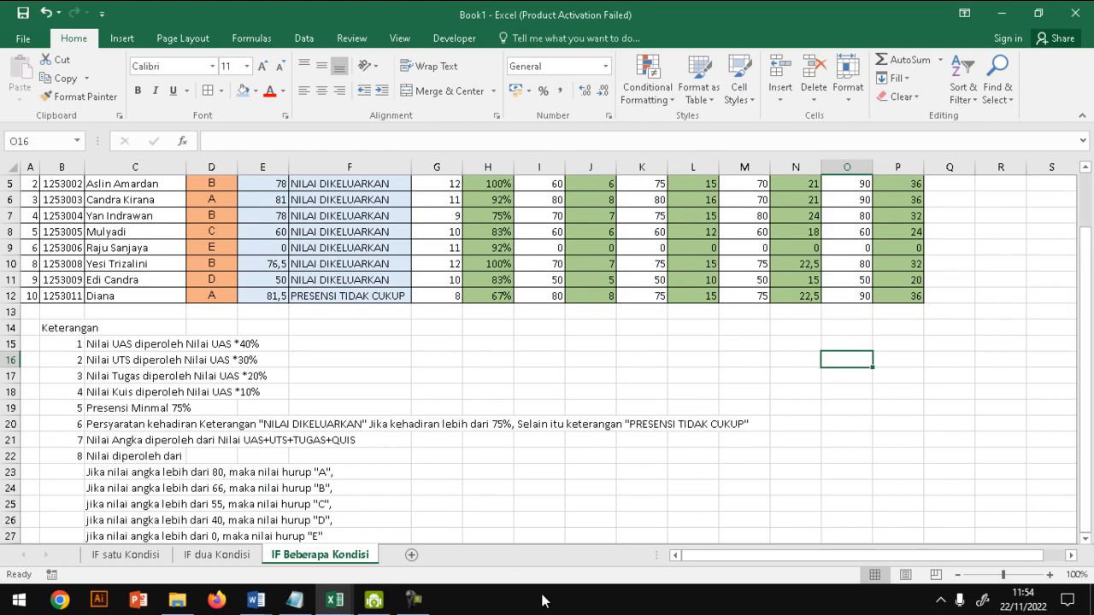